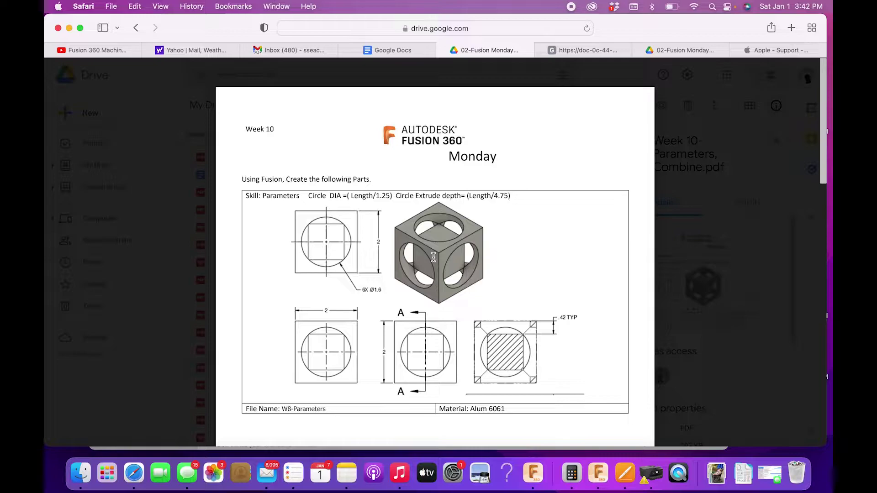
- Switch to Fusion 360 and open the parameter editor for the empty design
click(533, 475)
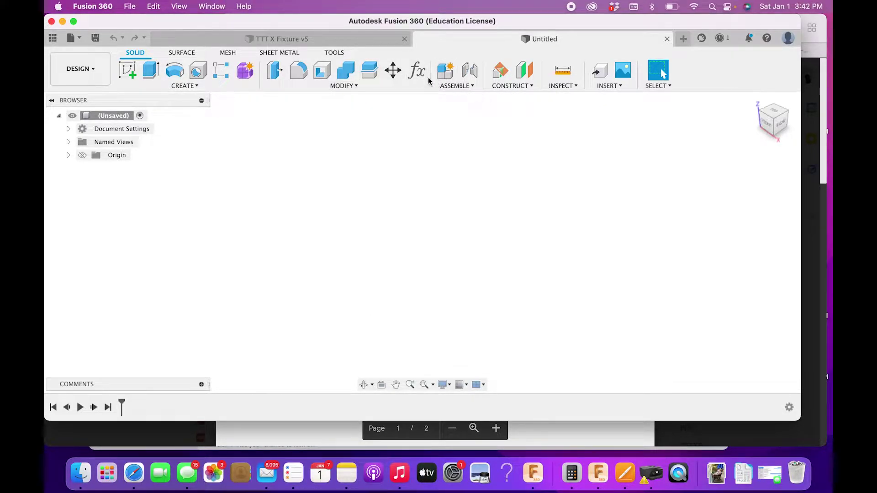
click(356, 86)
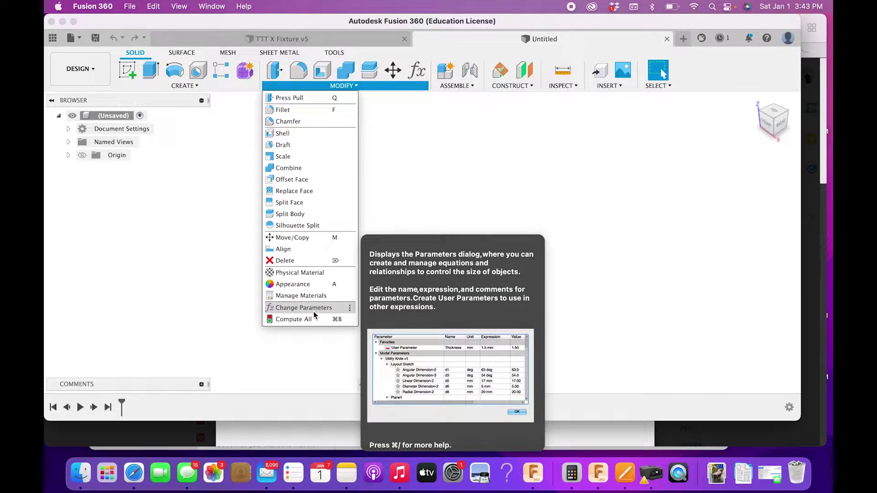
click(349, 307)
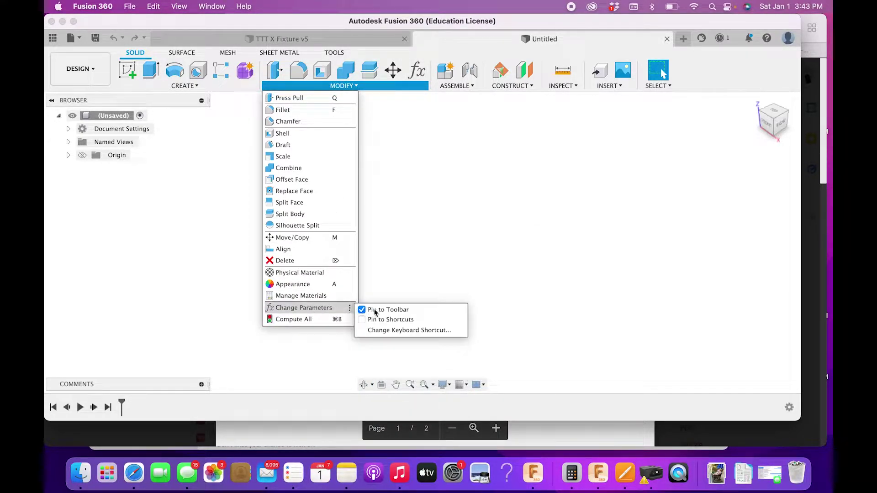
click(330, 309)
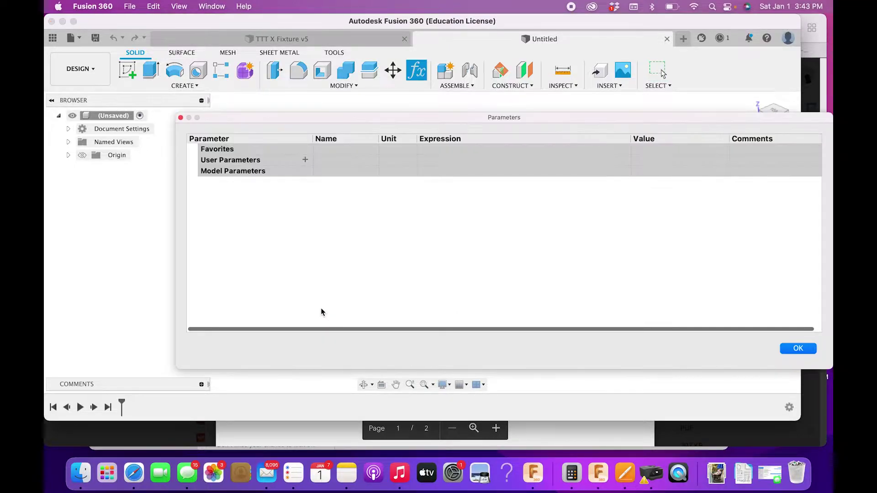
- Add a user parameter named Length in inches with the expression 2, and close the parameter editor
click(305, 160)
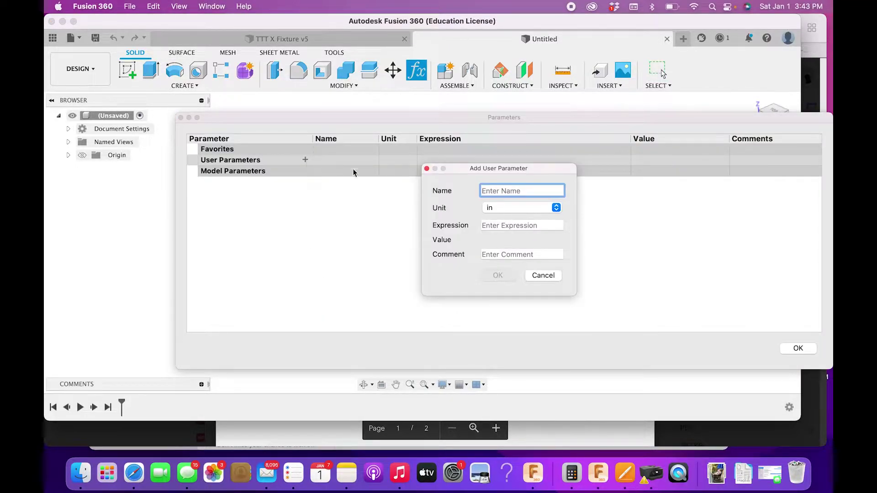
text(L)
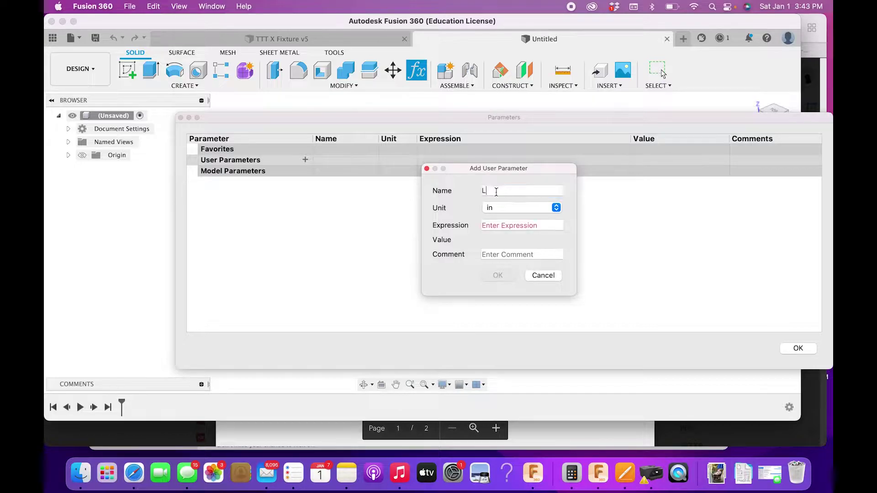
text(engh)
text(h)
click(505, 226)
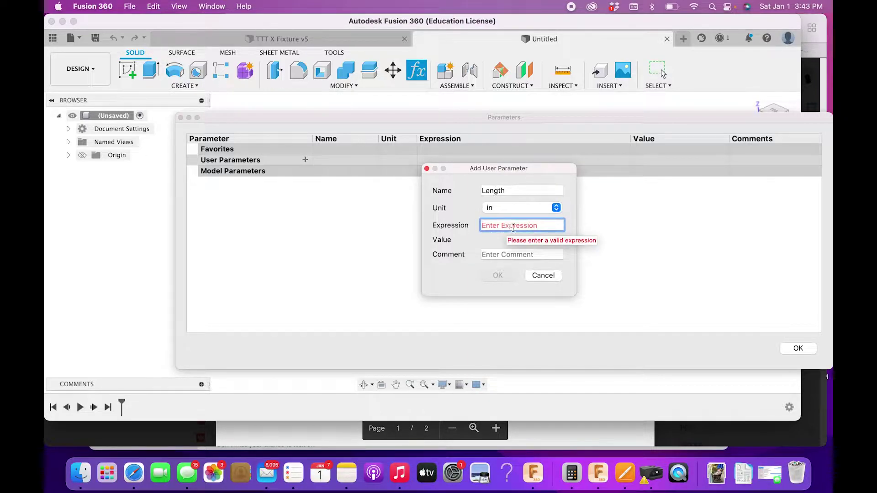
text(2)
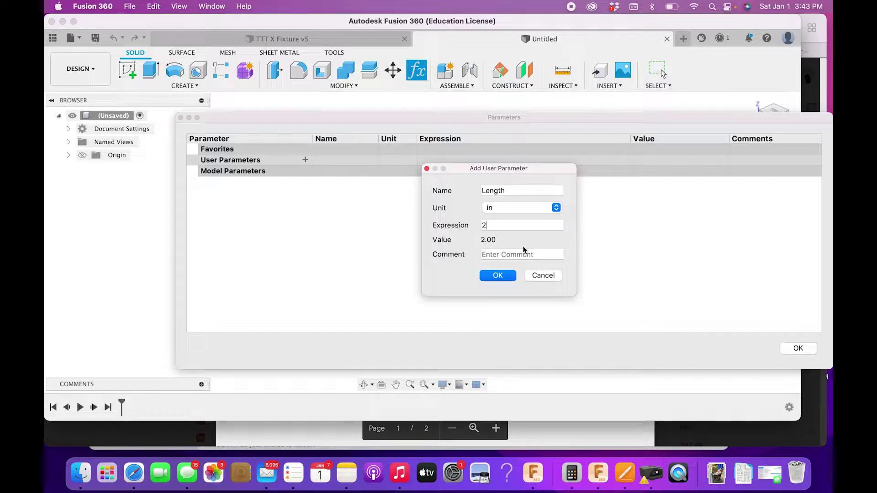
click(498, 275)
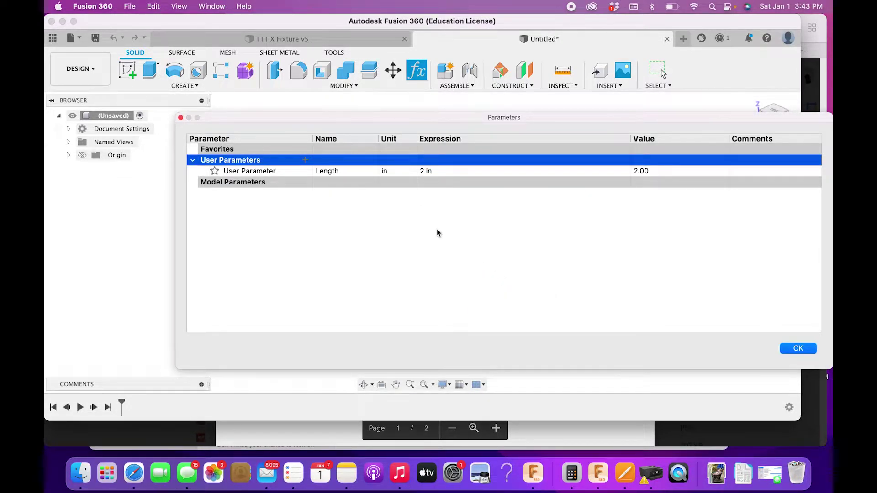
scroll(436, 229, right, 1)
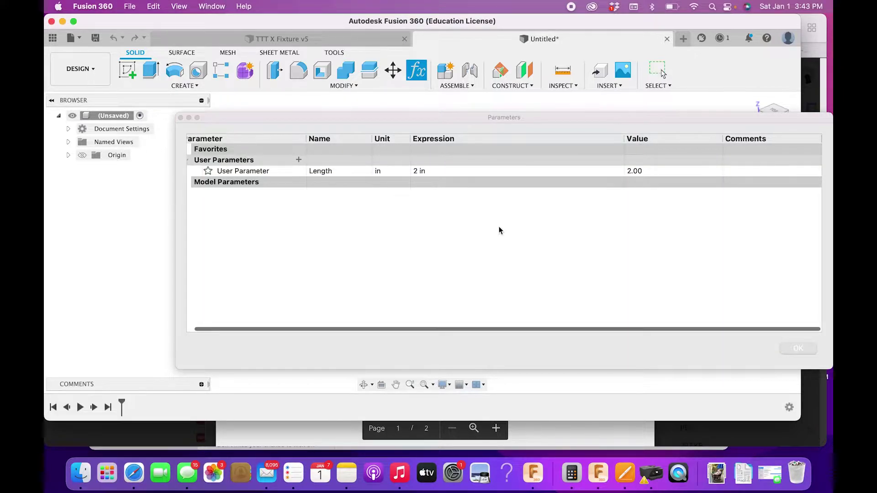
drag(418, 120, 391, 117)
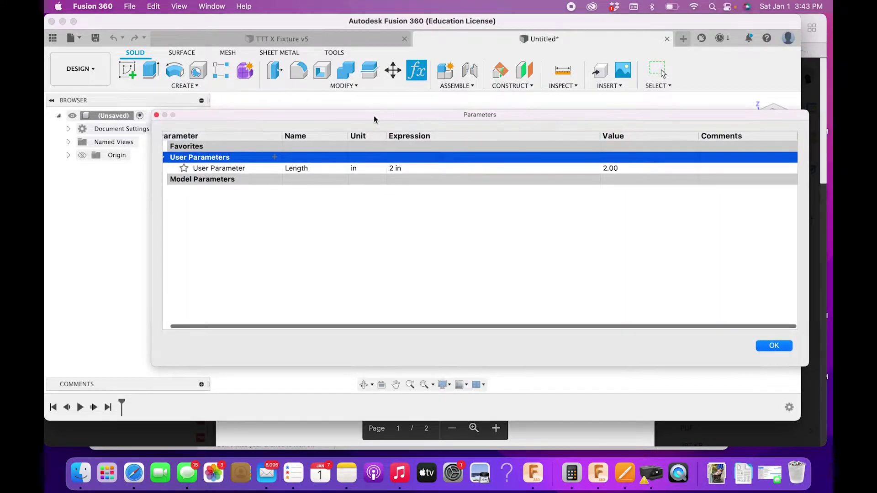
scroll(388, 172, left, 1)
scroll(385, 175, right, 1)
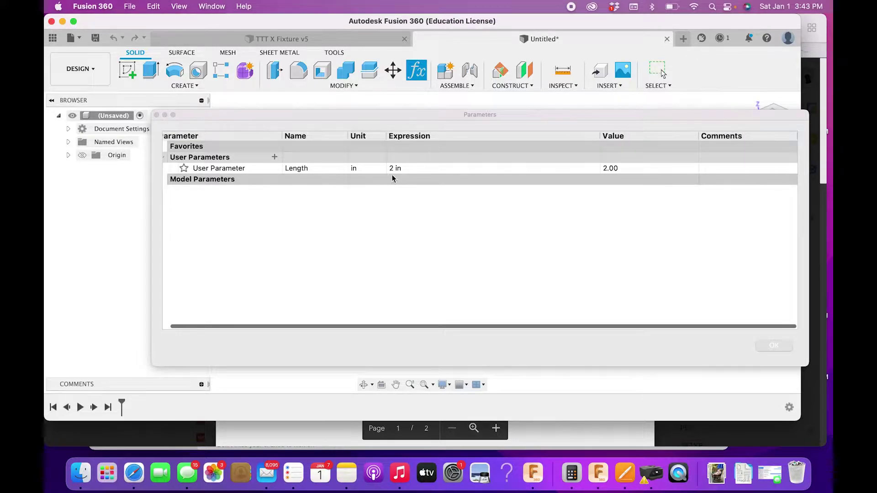
mouse_move(387, 173)
click(156, 115)
- Sketch a center rectangle at the origin on the front plane with height and width both driven by Length, and finish the sketch
click(127, 70)
click(441, 214)
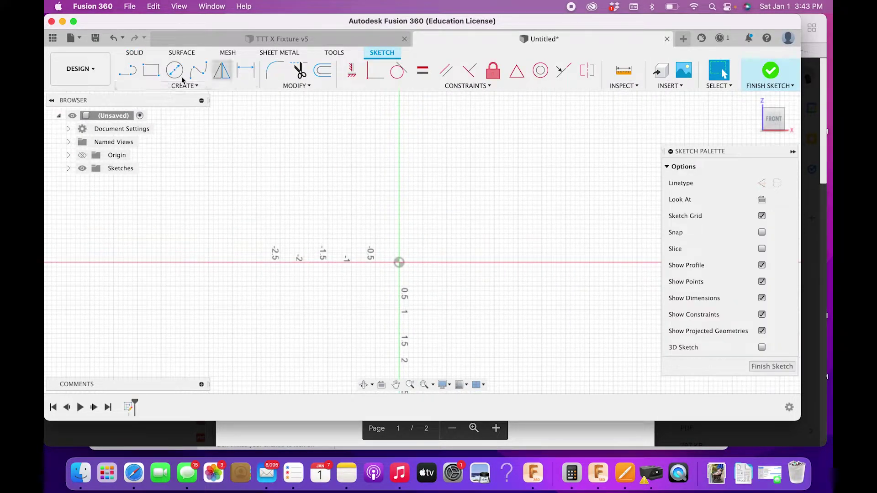
click(150, 70)
click(762, 199)
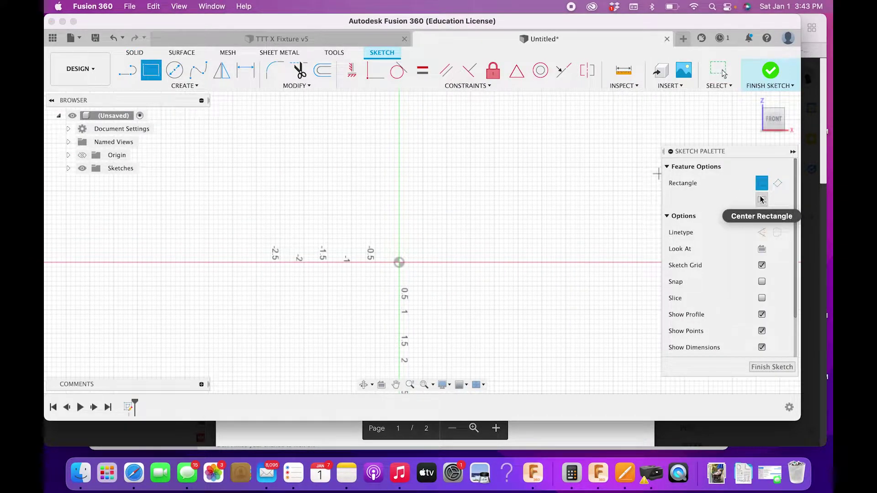
click(397, 263)
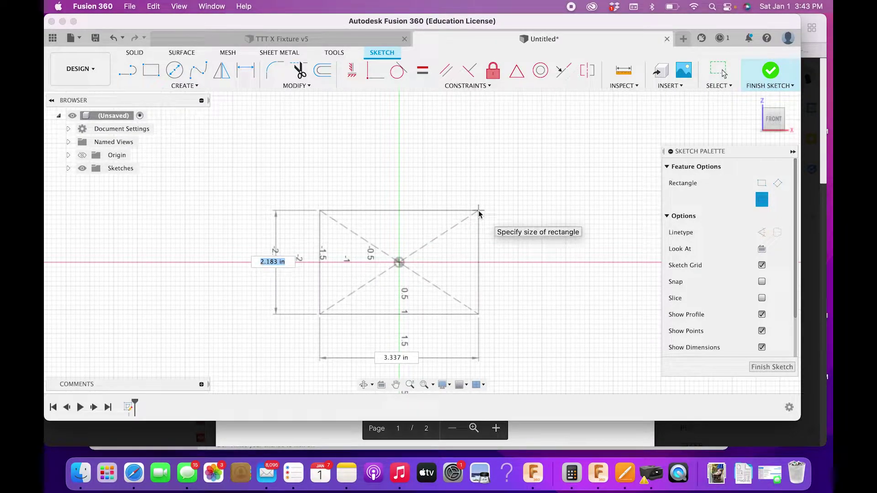
text(l)
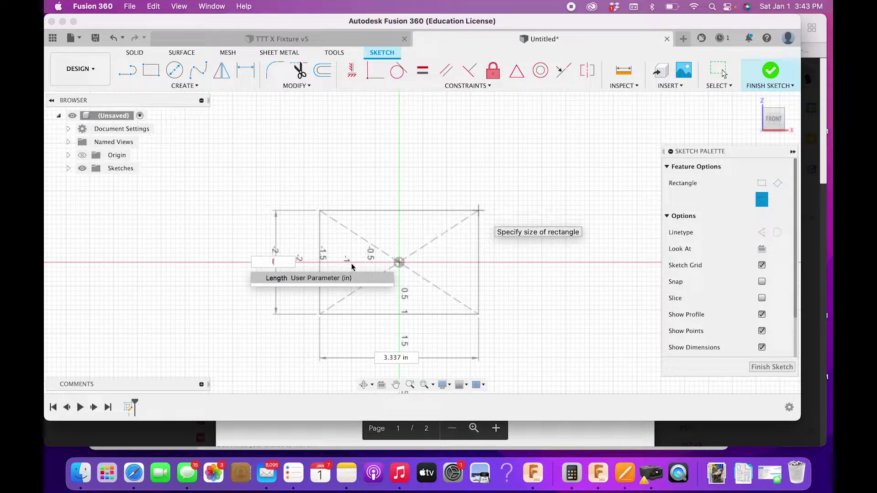
click(343, 279)
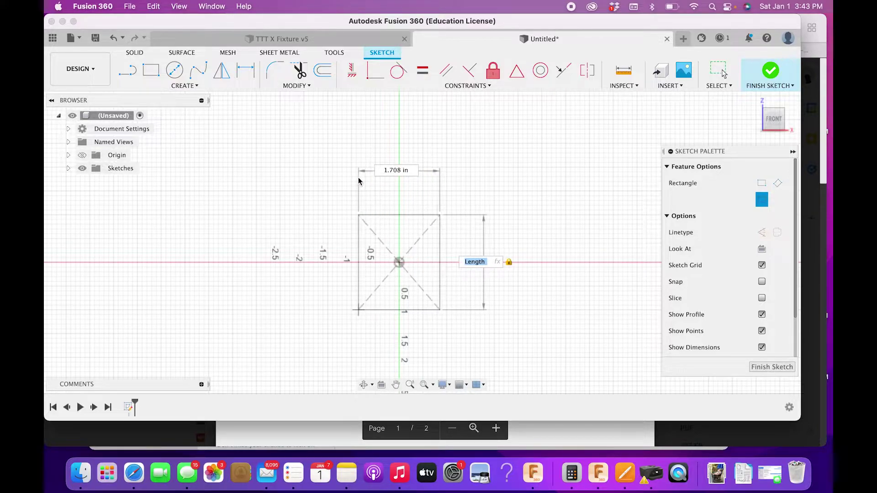
key(Tab)
text(Length)
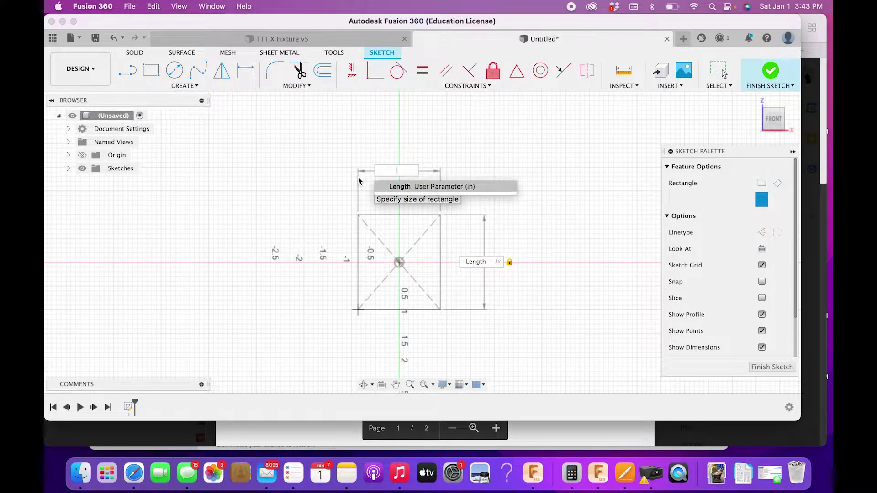
key(Tab)
key(Return)
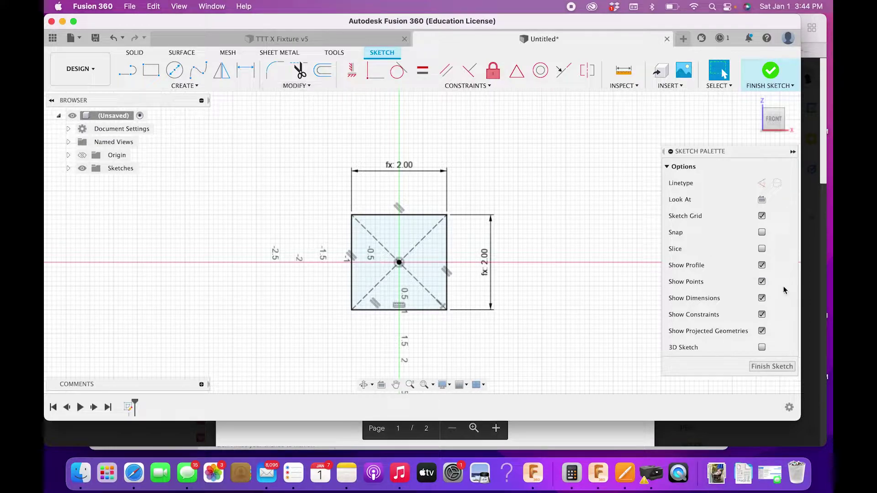
click(771, 73)
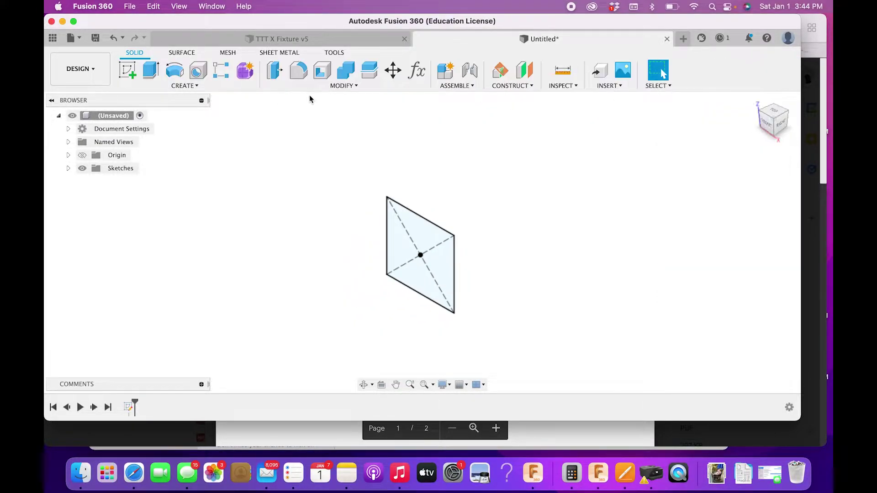
- Set the Length user parameter's expression to 1.75
click(414, 73)
click(400, 170)
click(396, 169)
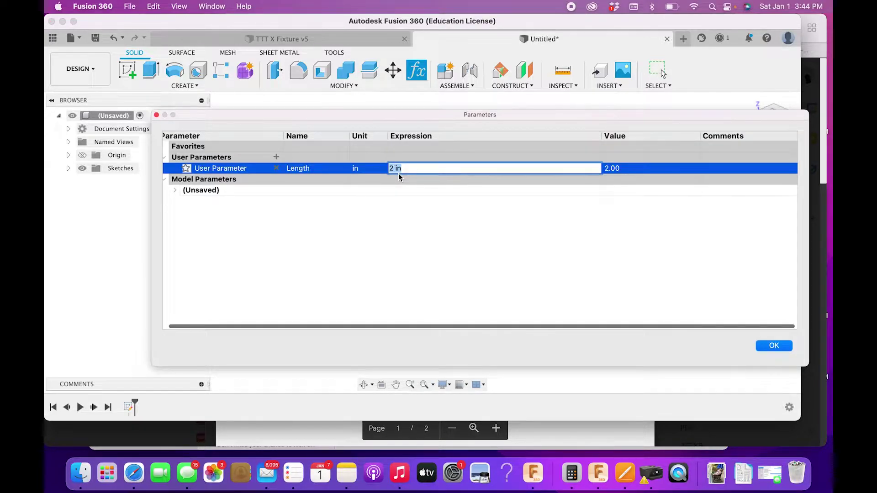
text(1.75)
key(Return)
click(774, 346)
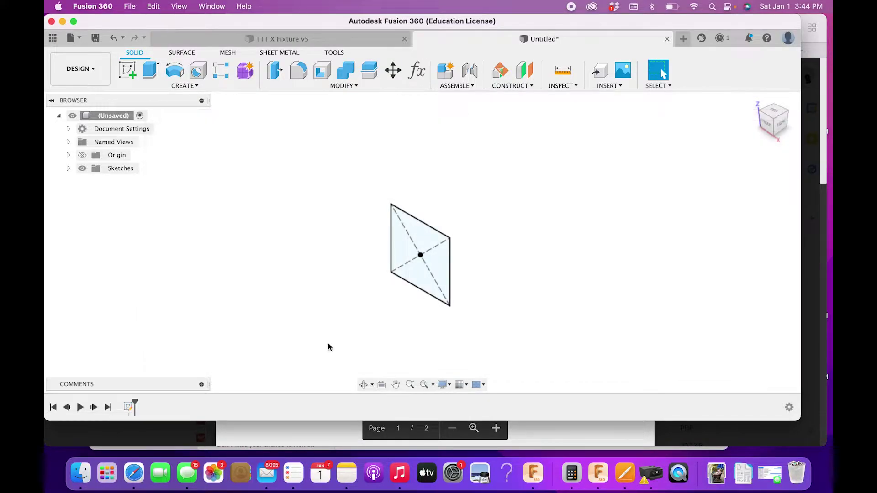
- Reopen the square's sketch to check both driven dimensions, and finish the sketch
right_click(128, 411)
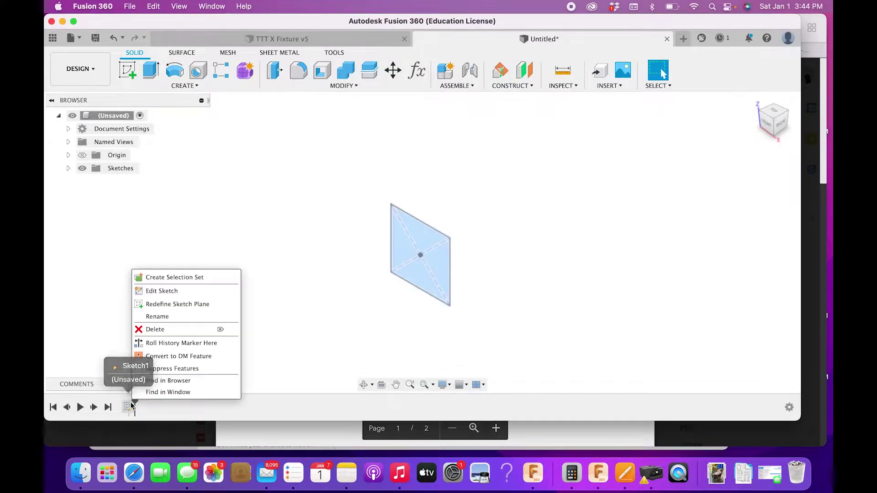
click(176, 293)
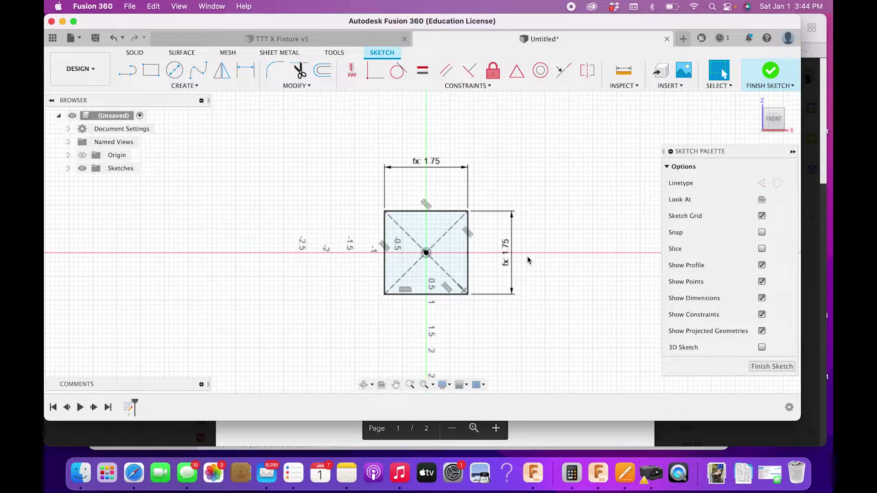
click(780, 368)
- Extrude the square profile to one side as a new body, with the distance set to the Length parameter
key(e)
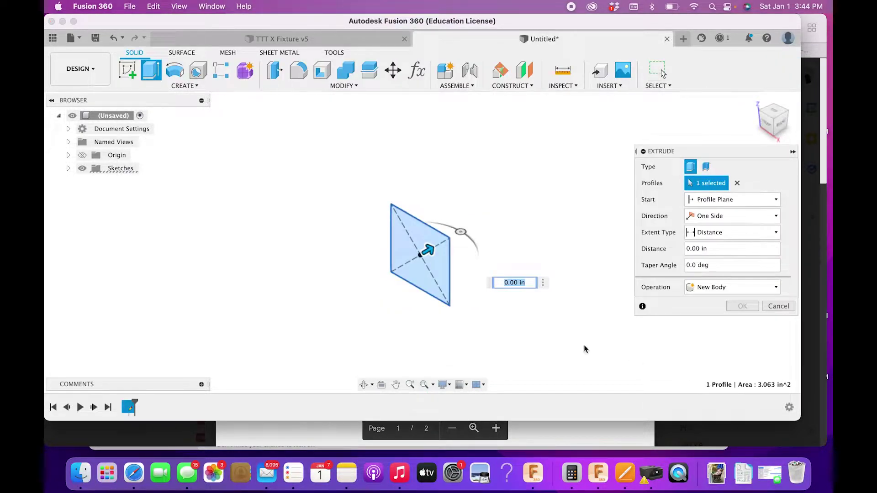
click(712, 247)
double_click(714, 246)
drag(714, 246, 650, 250)
text(len)
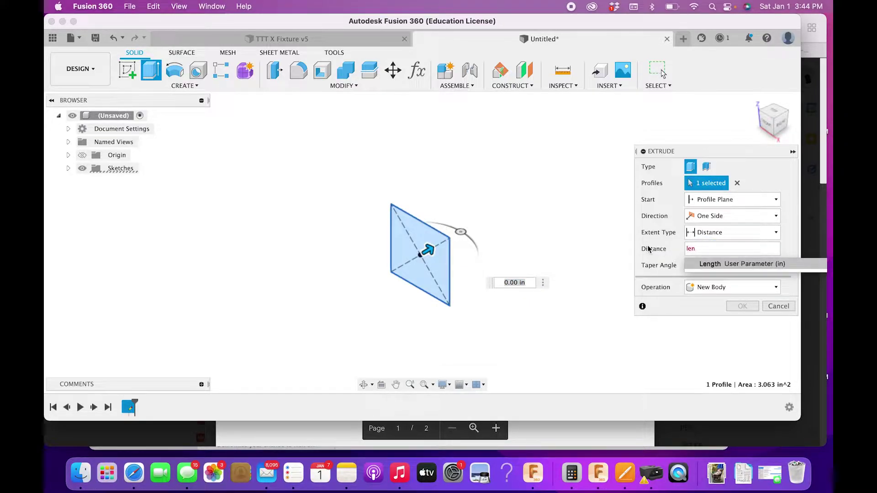
text(ght)
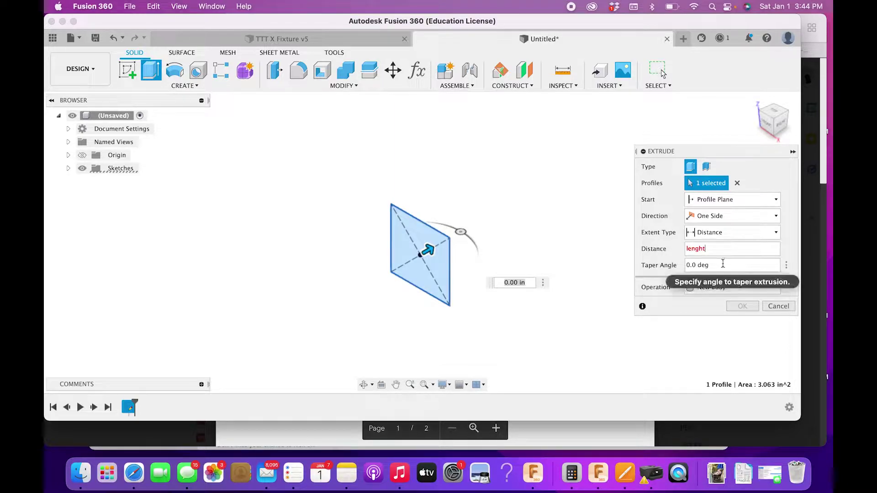
key(BackSpace)
key(BackSpace)
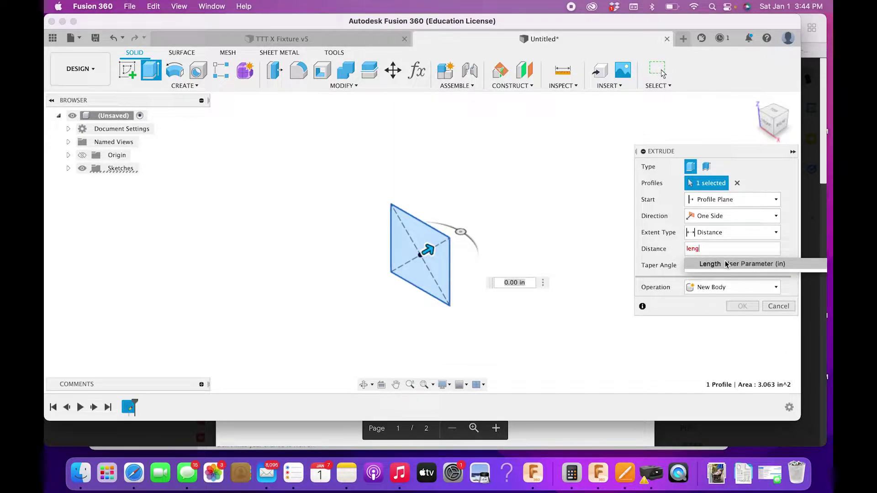
click(711, 265)
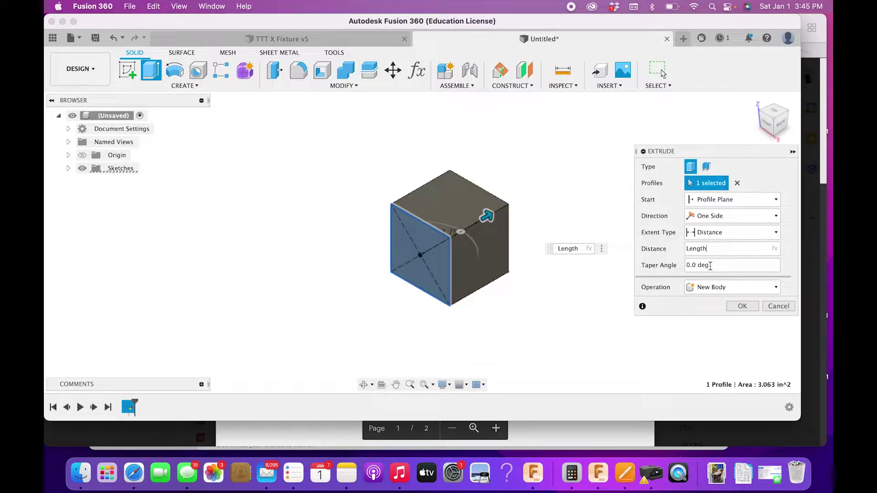
click(742, 306)
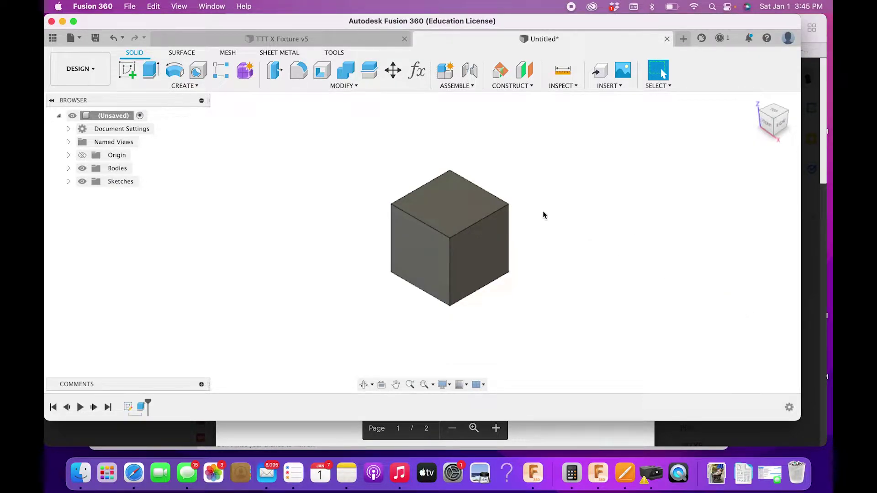
- Edit the cube's extrusion so it extends symmetrically from the profile plane, with the distance measured as Whole Length
click(128, 71)
key(Escape)
right_click(140, 406)
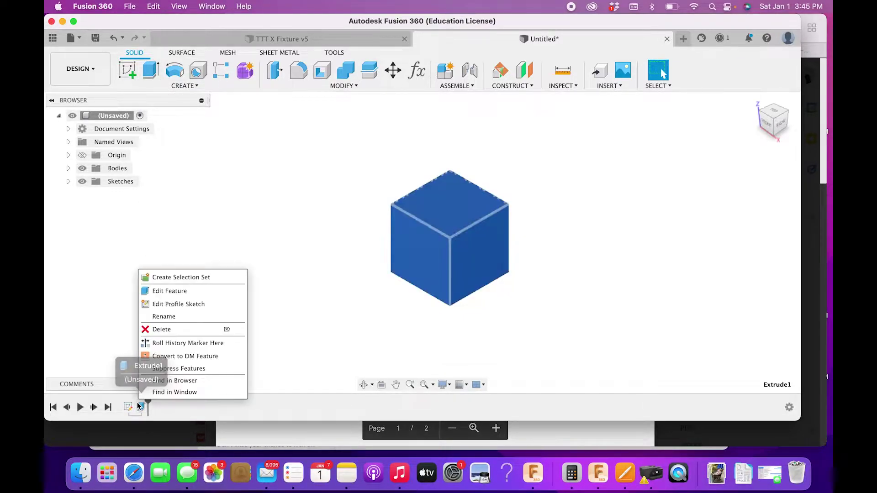
click(163, 290)
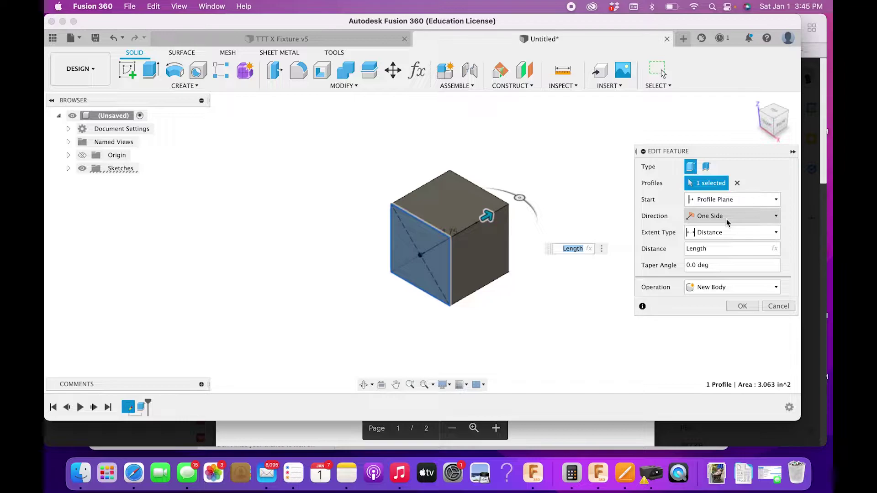
click(726, 219)
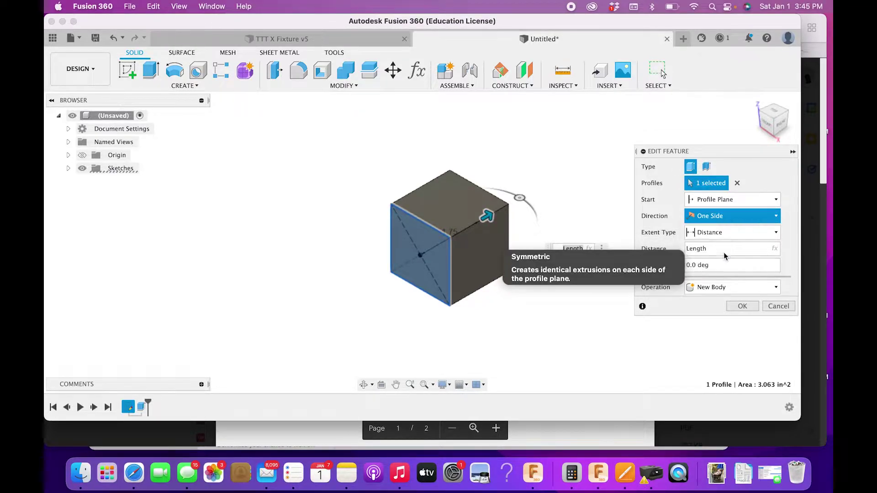
click(724, 254)
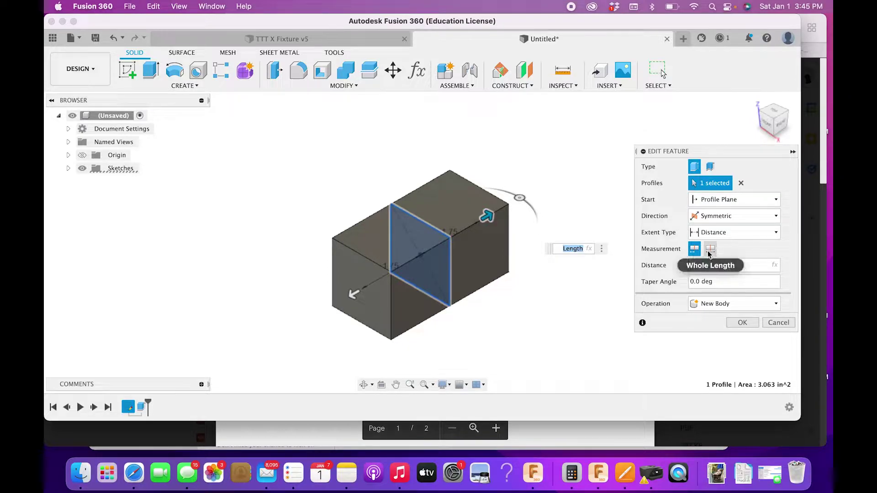
click(710, 249)
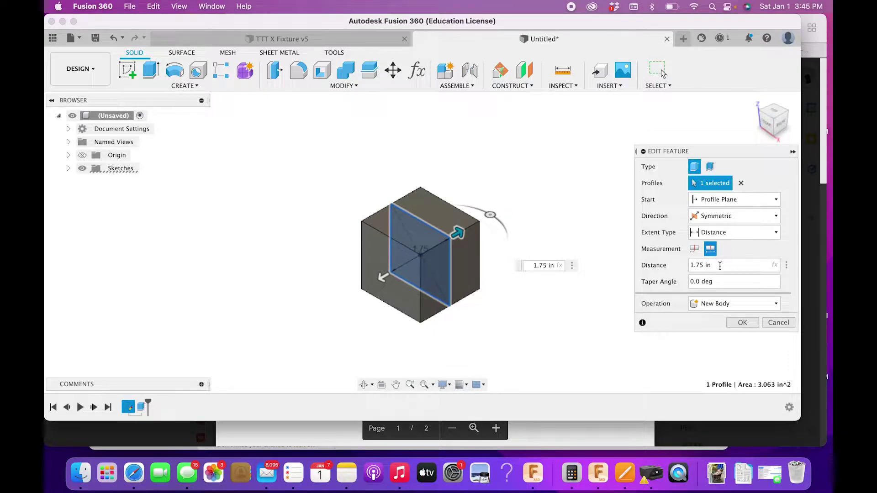
click(742, 323)
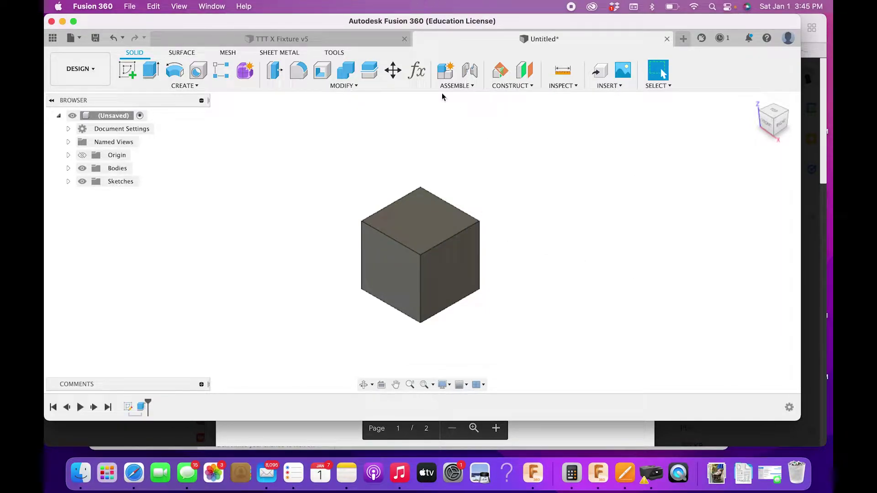
- Set the Length user parameter's expression to 2 in
click(417, 70)
double_click(420, 165)
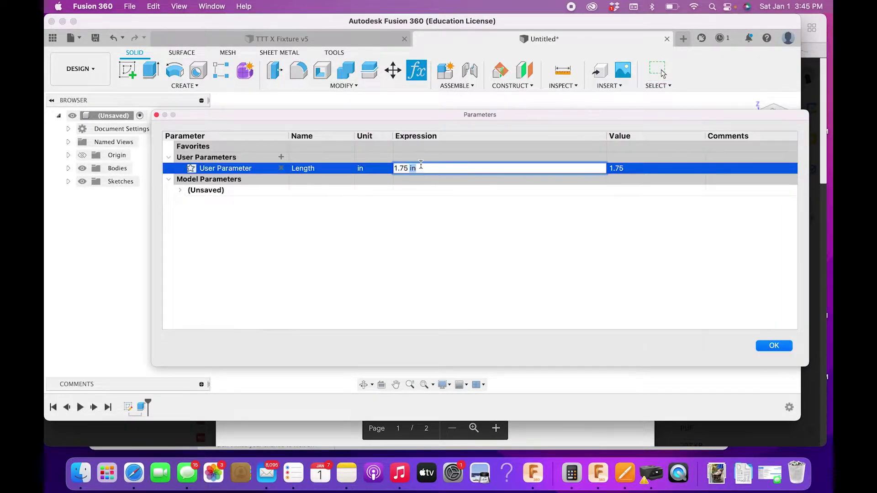
drag(429, 168, 393, 168)
key(BackSpace)
click(774, 345)
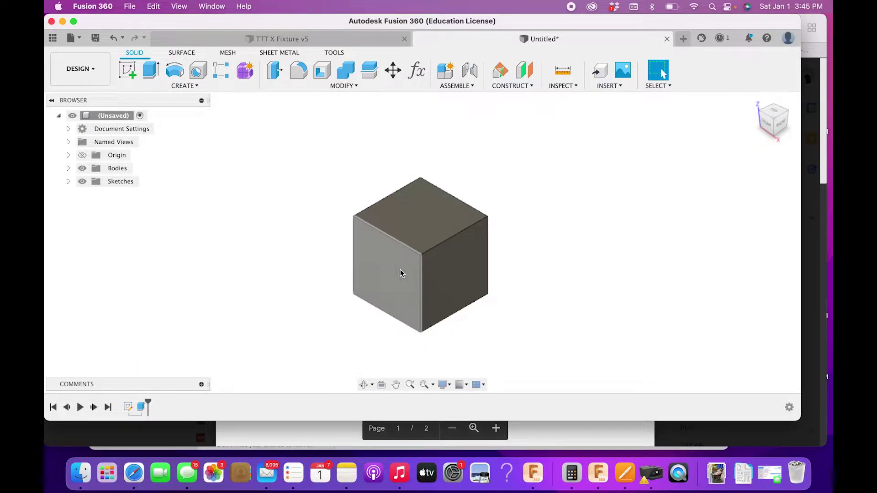
- Sketch a center diameter circle at the middle of the cube's top face with diameter Length/1.25, and finish the sketch
click(127, 72)
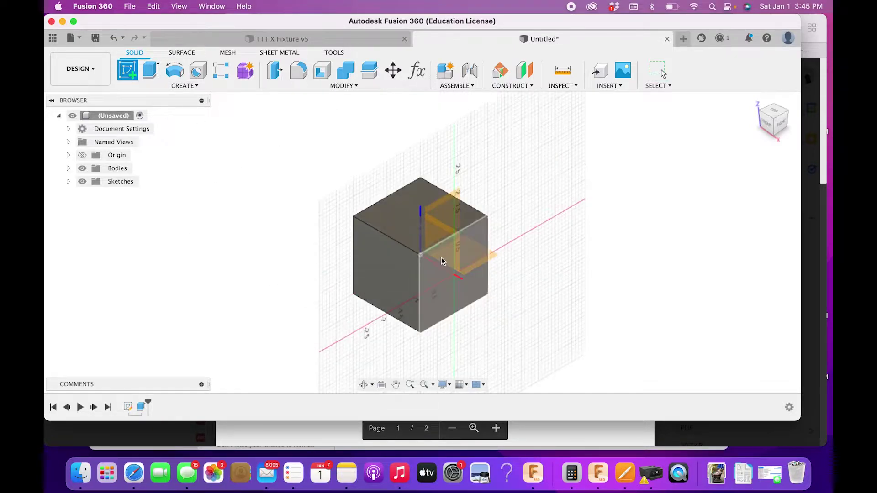
click(416, 218)
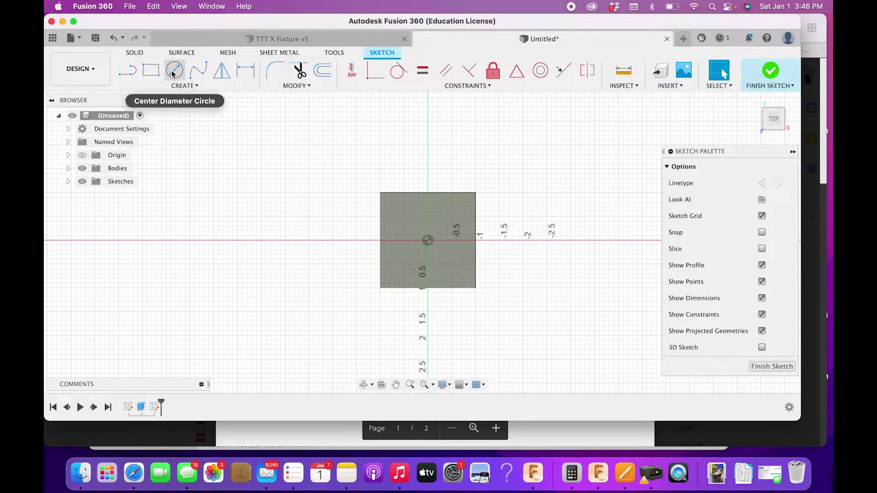
click(172, 73)
click(428, 240)
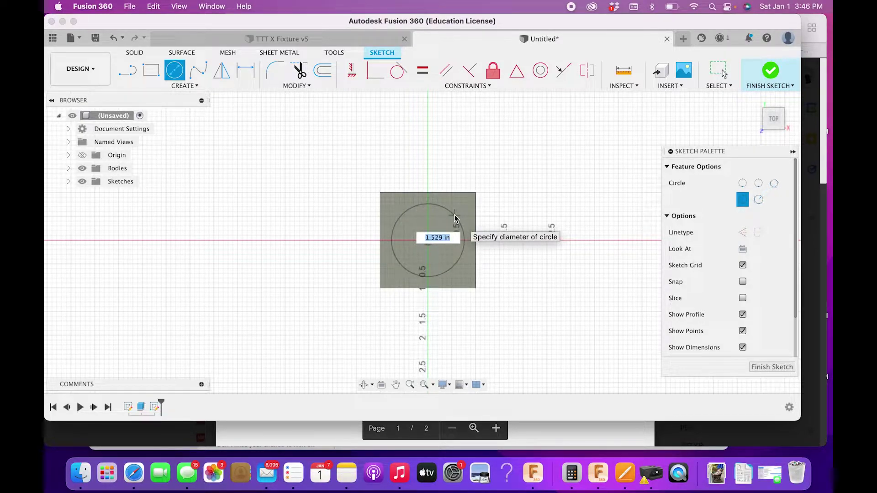
text(l)
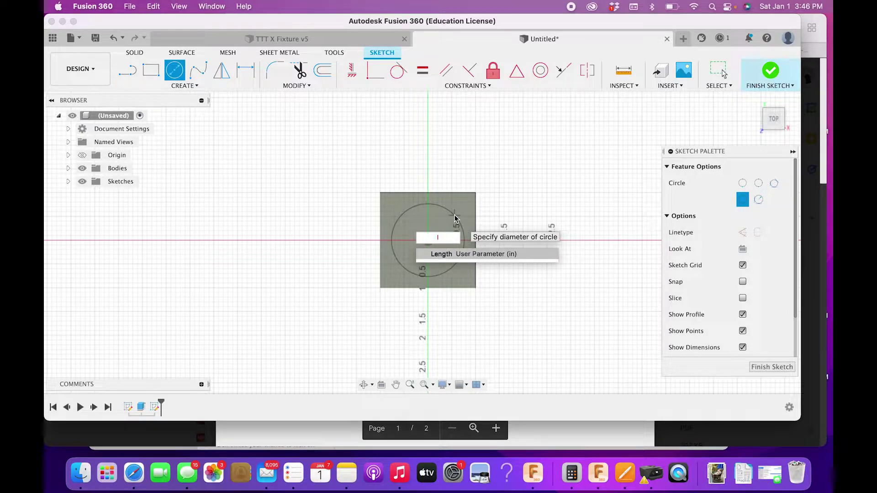
click(454, 254)
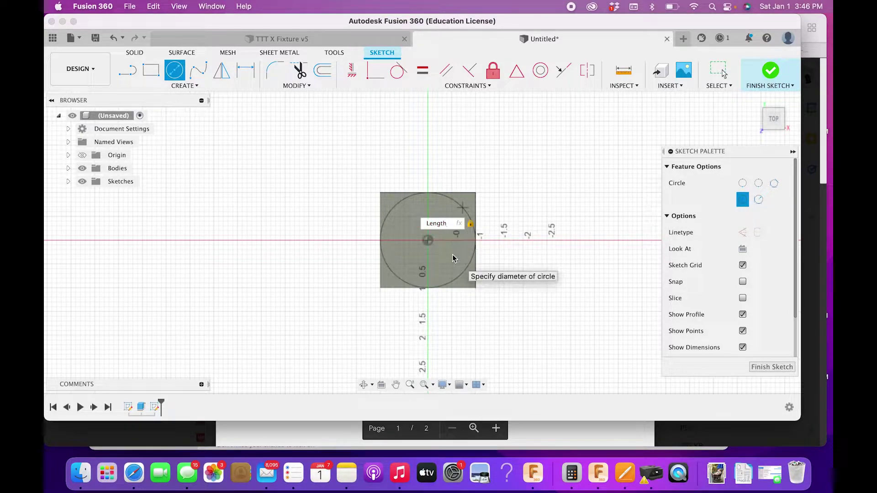
text(/1.25)
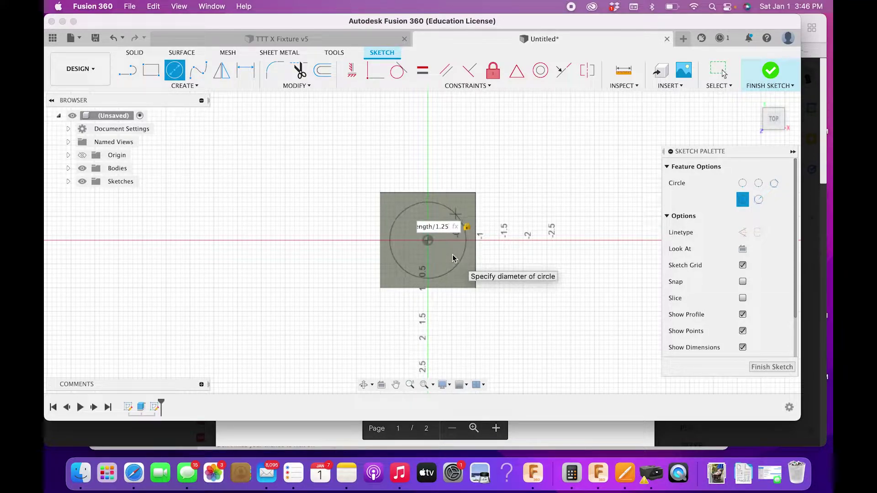
key(Return)
key(Escape)
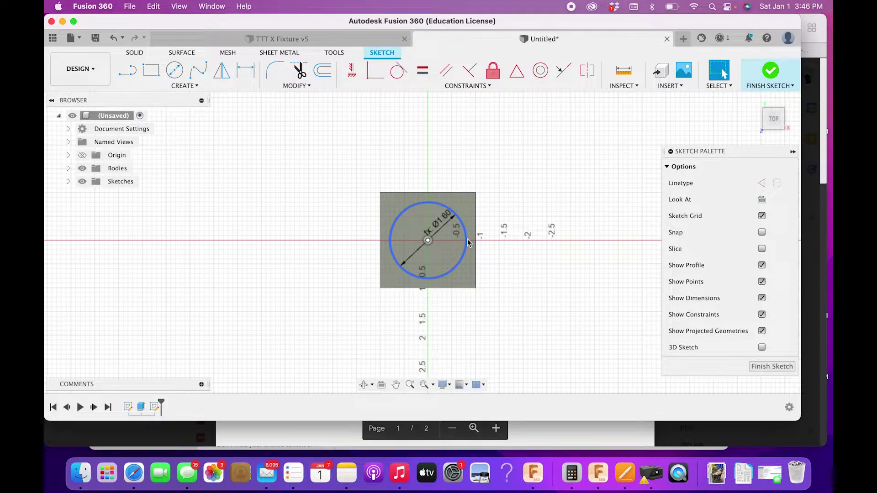
click(770, 367)
- Extrude the circle on the top face as a cut into the cube, with the distance set to -Length/4.75
key(e)
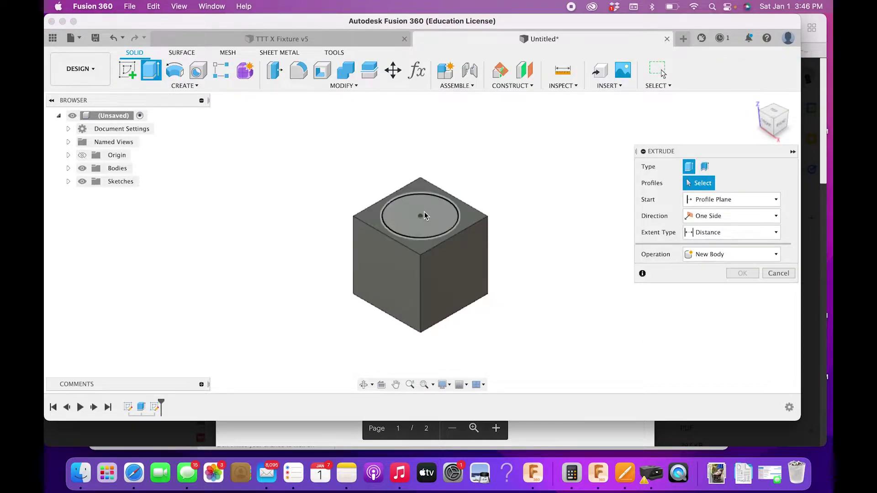
click(424, 213)
text(-lenght)
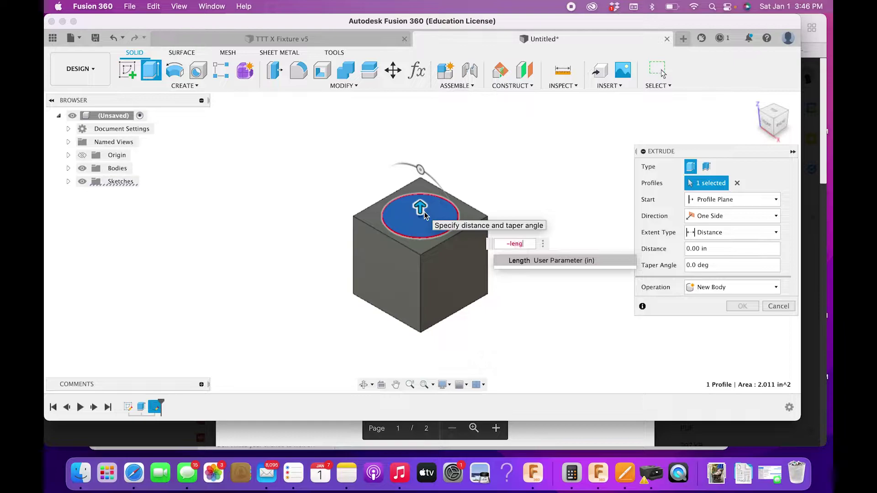
key(BackSpace)
key(BackSpace)
key(BackSpace)
click(533, 260)
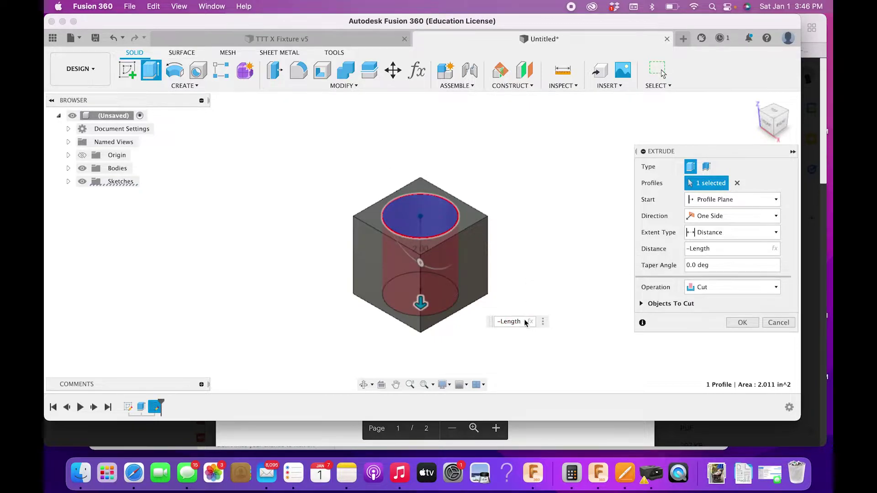
text(/)
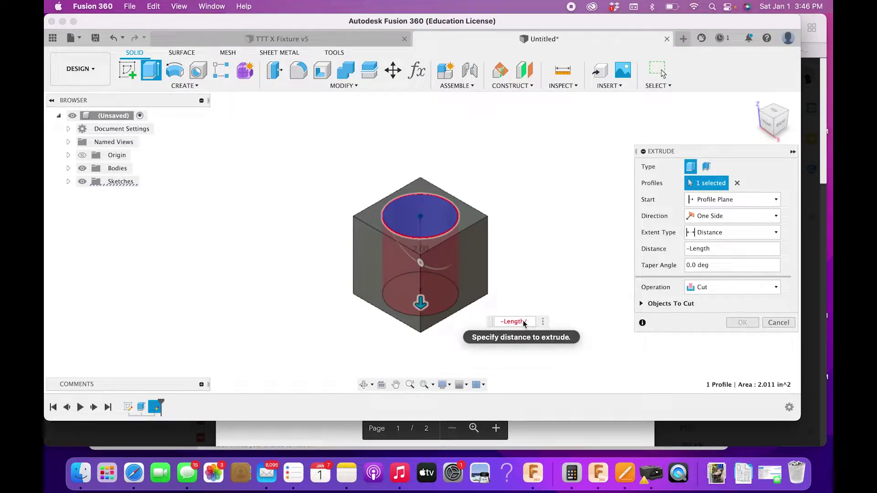
text(4.75)
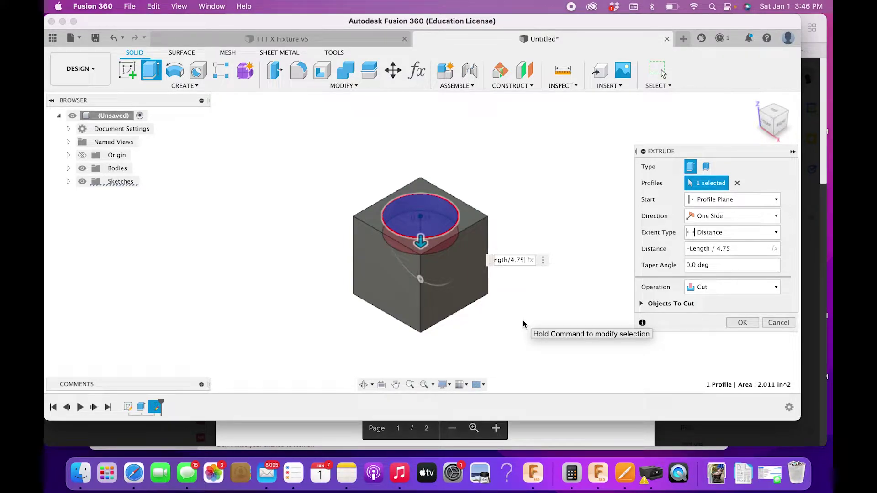
key(Return)
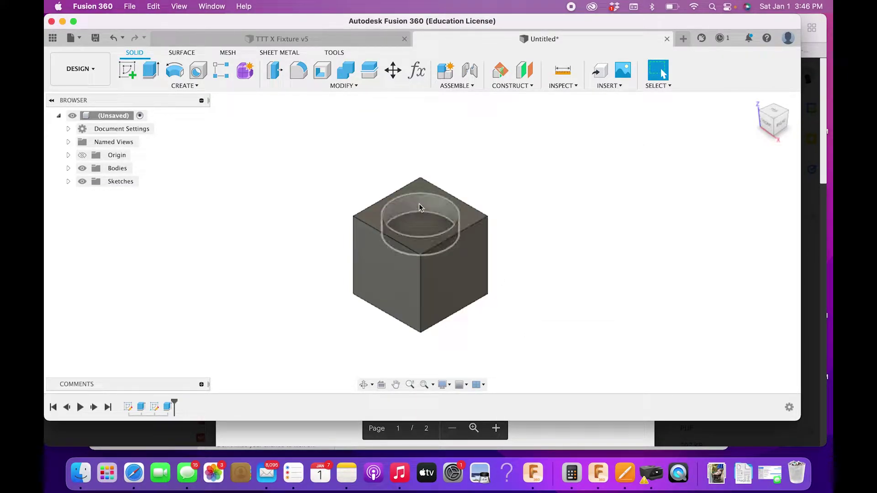
- Set the Length user parameter's expression to 3 in
click(417, 71)
double_click(417, 168)
drag(417, 168, 379, 167)
text(3 in)
key(Return)
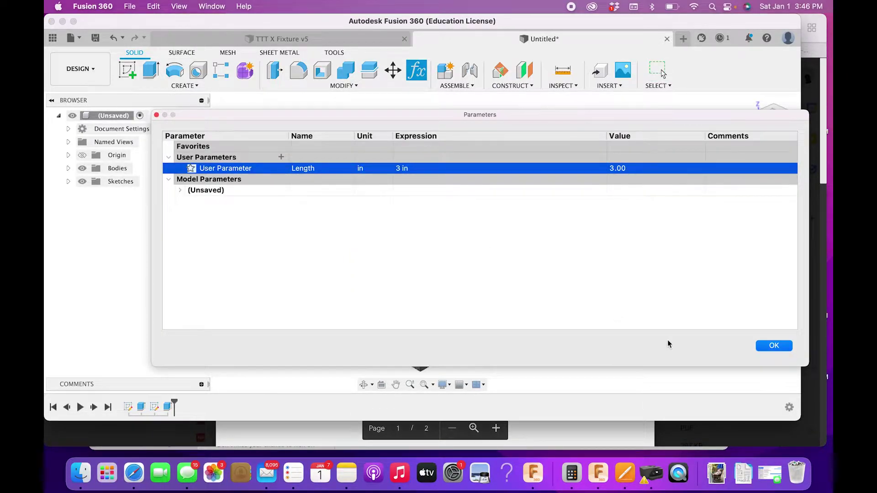
click(783, 345)
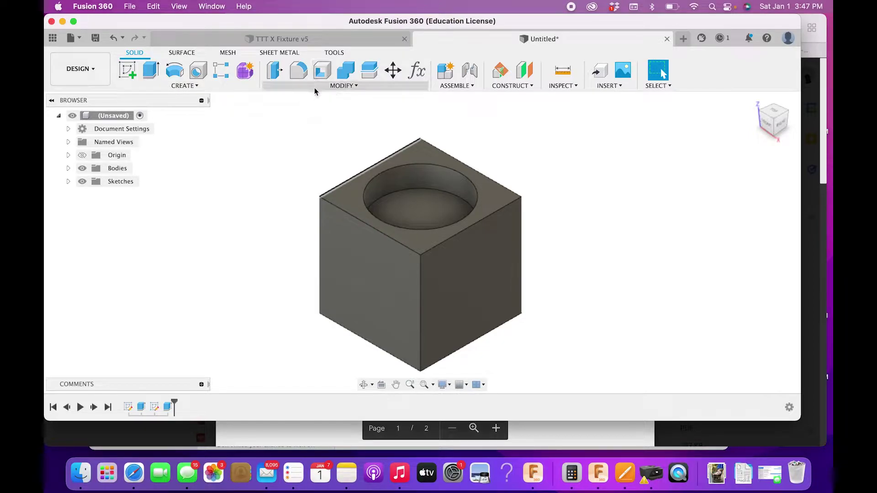
- Create a full circular pattern of the circular pocket cut feature about the origin's Y axis, with a quantity of 4
click(191, 86)
mouse_move(211, 319)
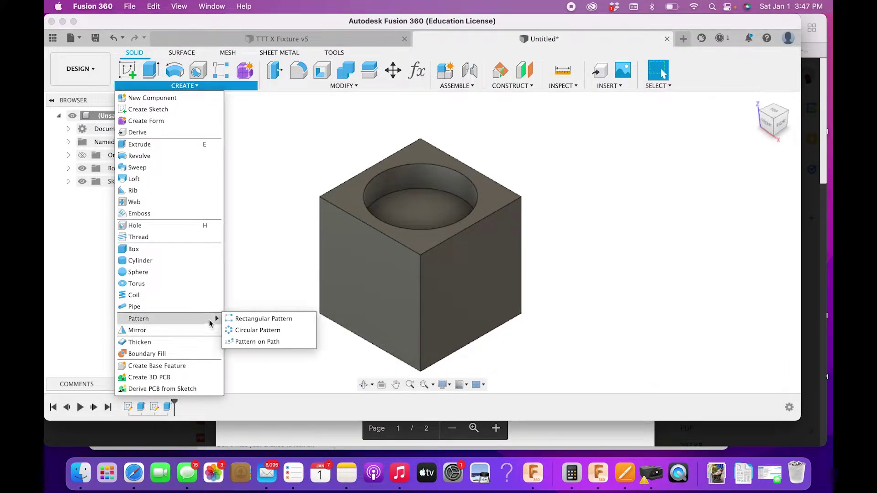
click(256, 337)
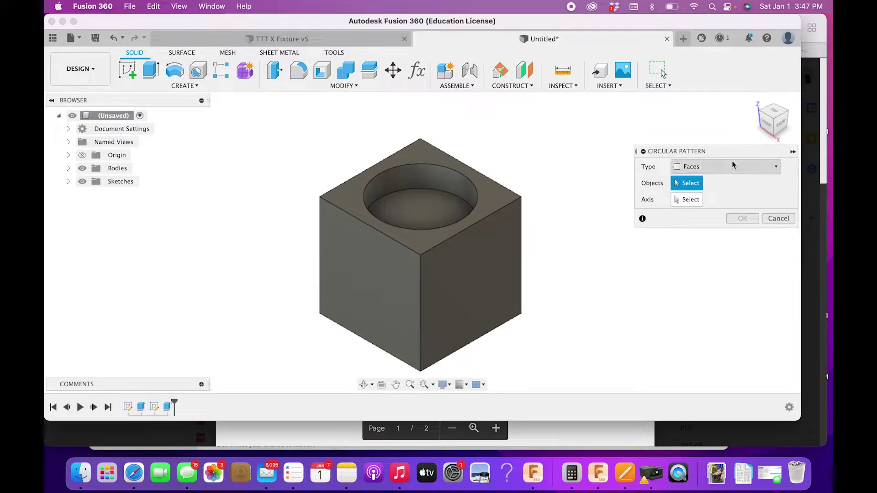
click(730, 167)
click(717, 204)
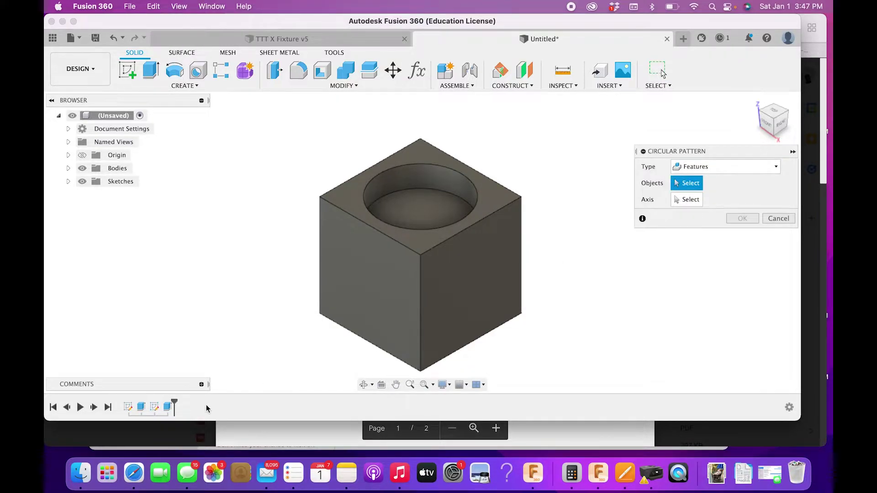
click(169, 407)
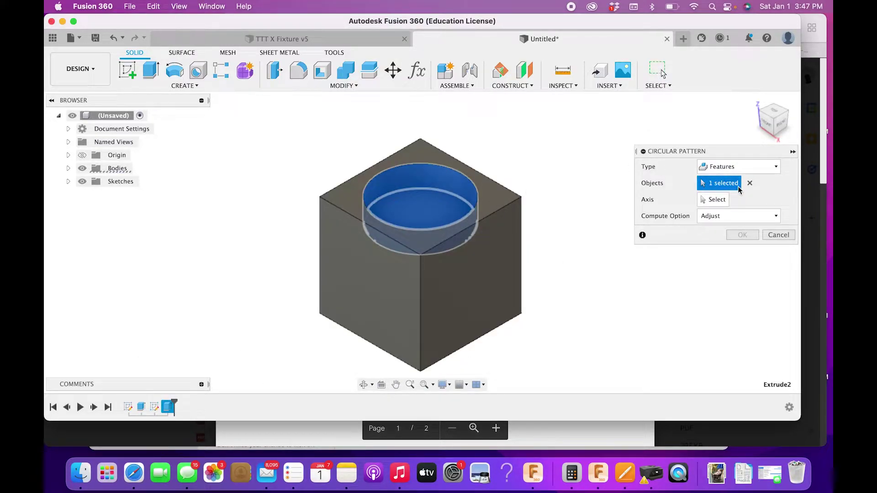
click(83, 168)
click(68, 155)
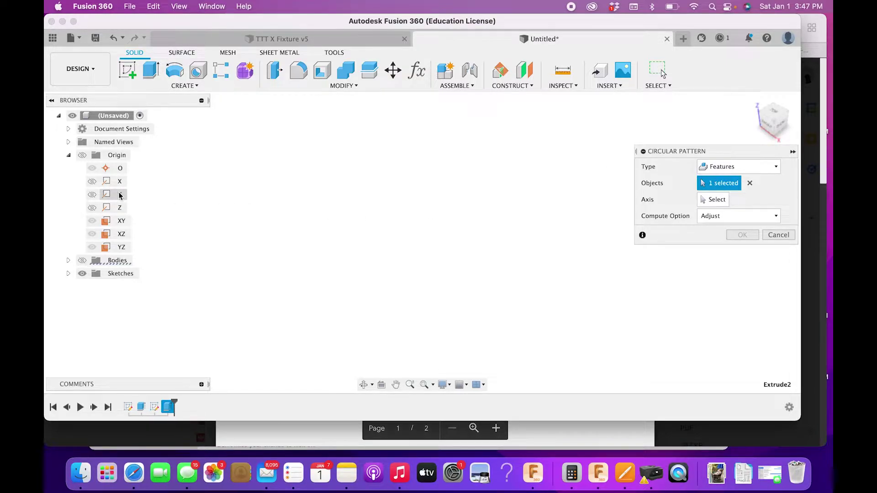
click(724, 201)
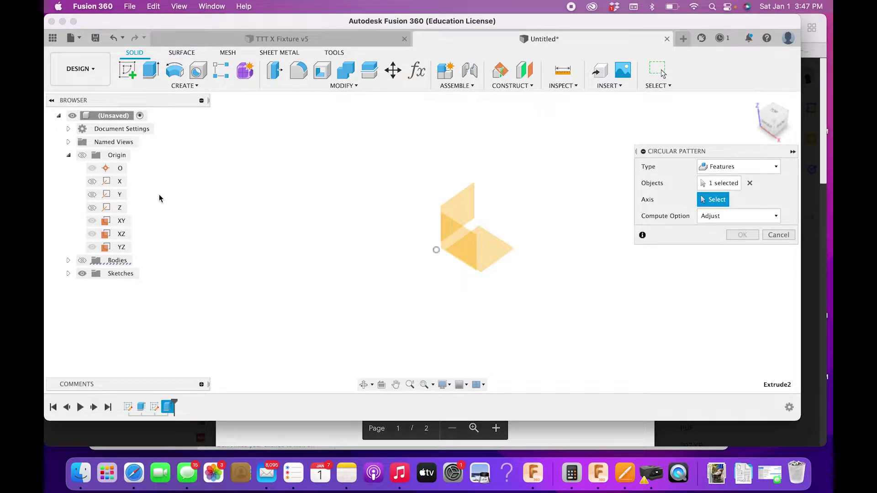
click(114, 197)
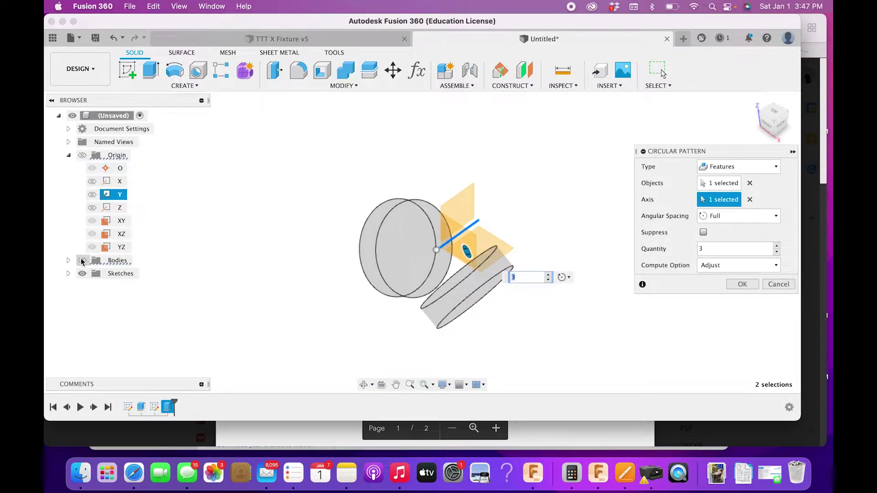
click(82, 260)
double_click(706, 250)
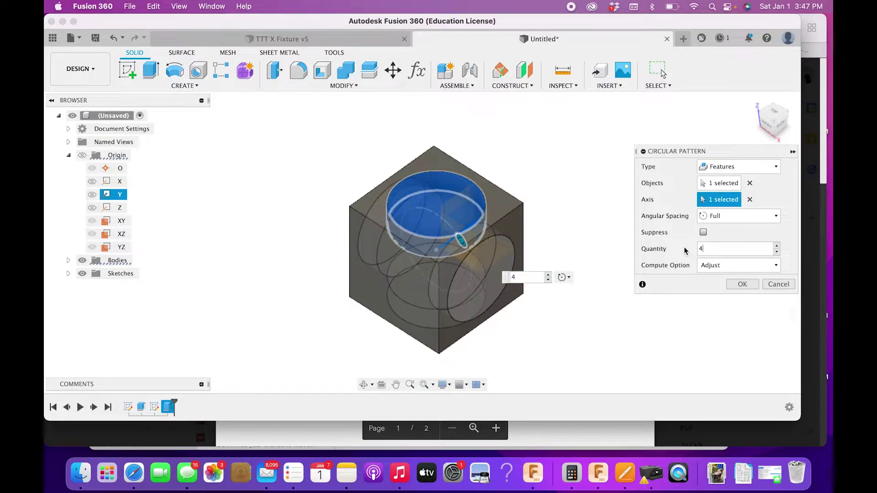
click(742, 284)
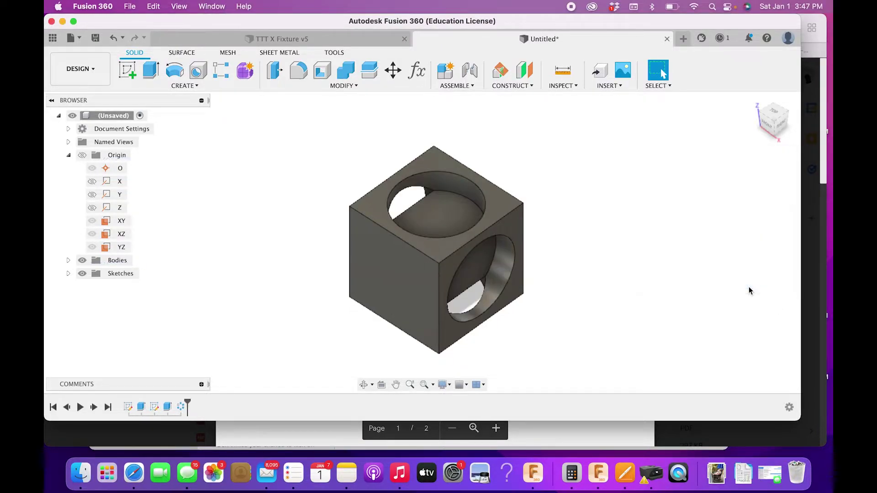
- Sketch a center diameter circle at the middle of the cube's solid back face with diameter Length/1.25
drag(755, 110, 831, 102)
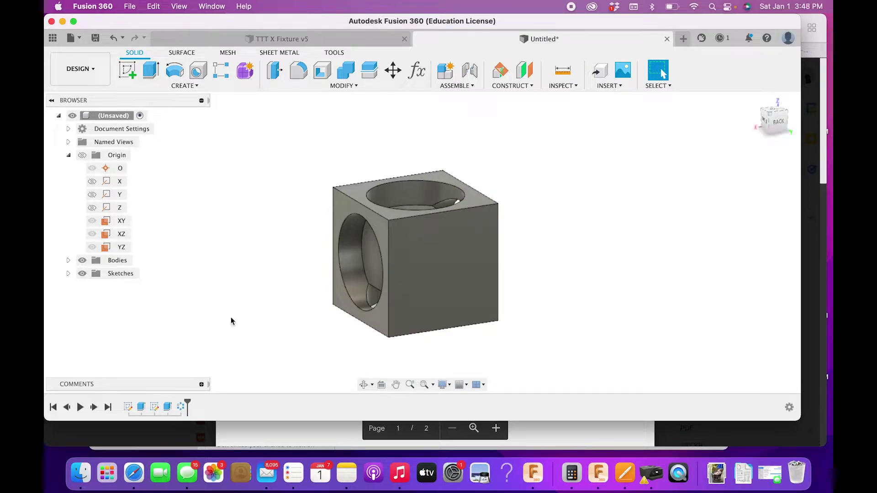
click(127, 70)
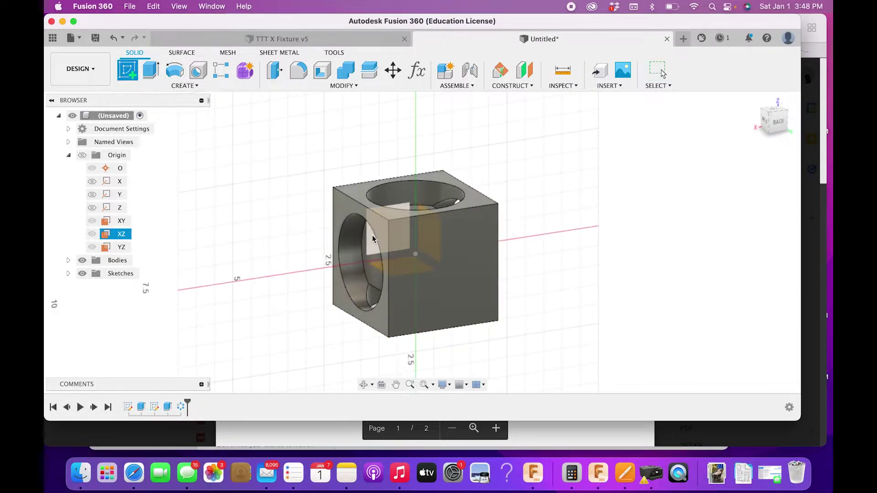
click(443, 278)
key(c)
click(422, 238)
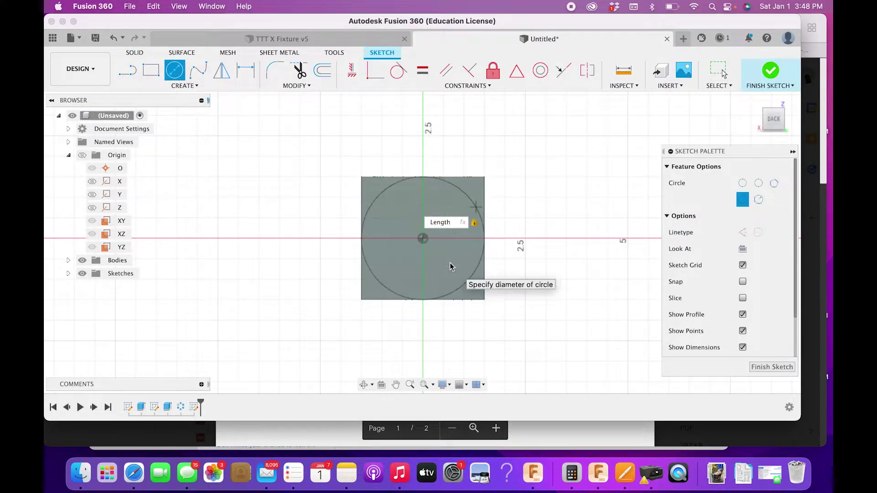
text(Length/1.254)
key(Return)
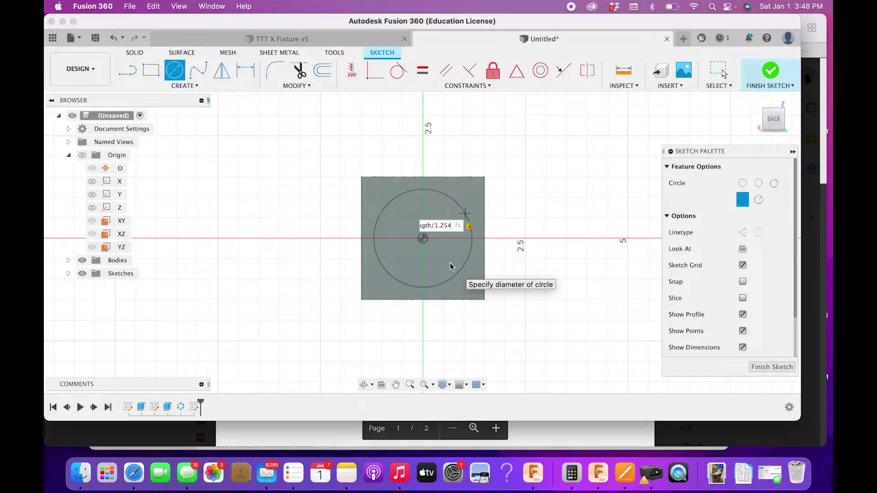
key(Escape)
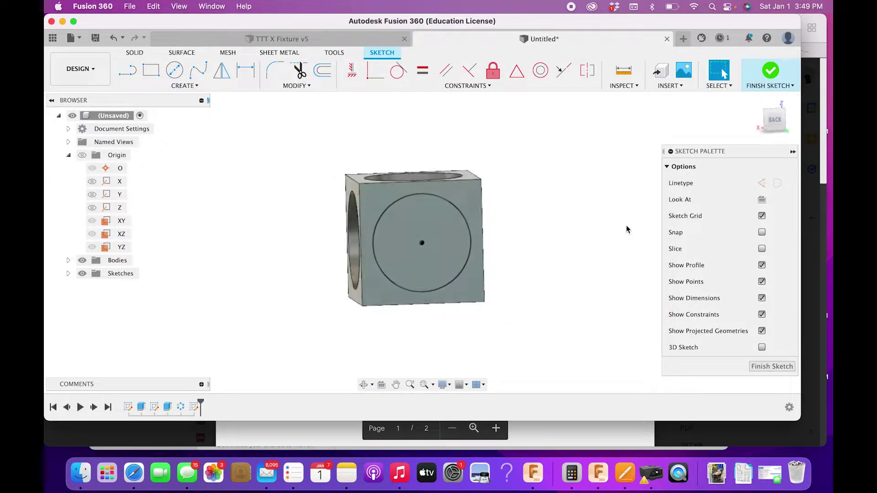
- Extrude the circle on the back face as a cut into the cube, with the distance set to -Length/4.75
key(e)
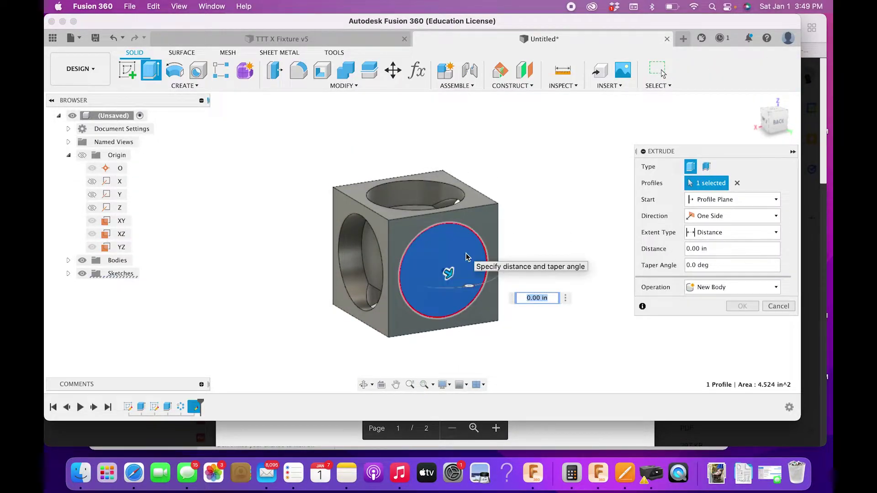
text(Length)
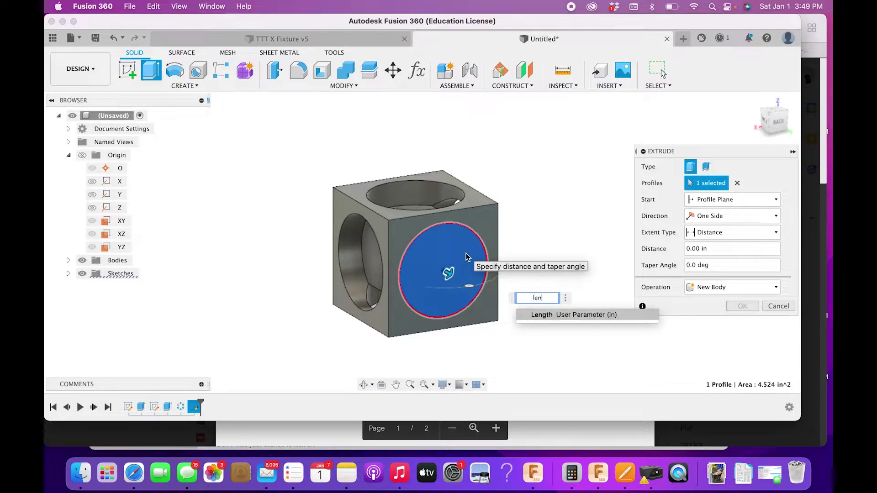
click(539, 315)
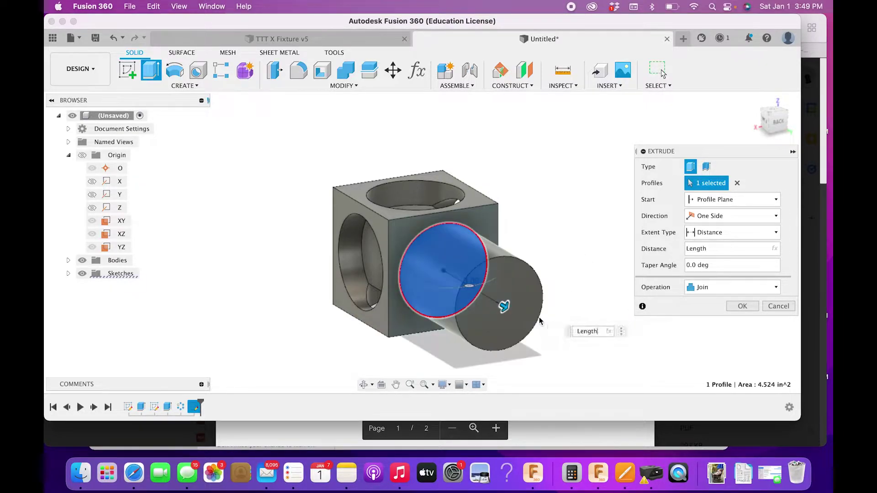
text(/4.75)
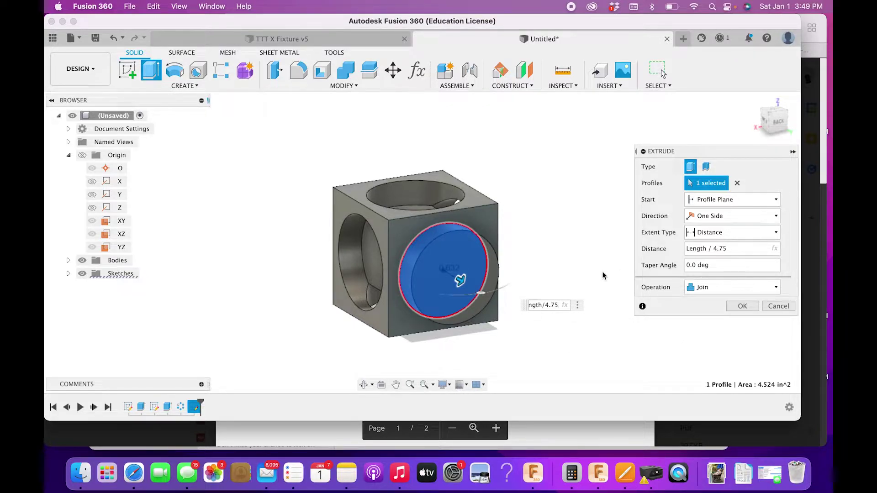
key(Left)
key(Left)
key(Left)
key(Left)
key(Left)
key(Left)
key(Left)
key(Left)
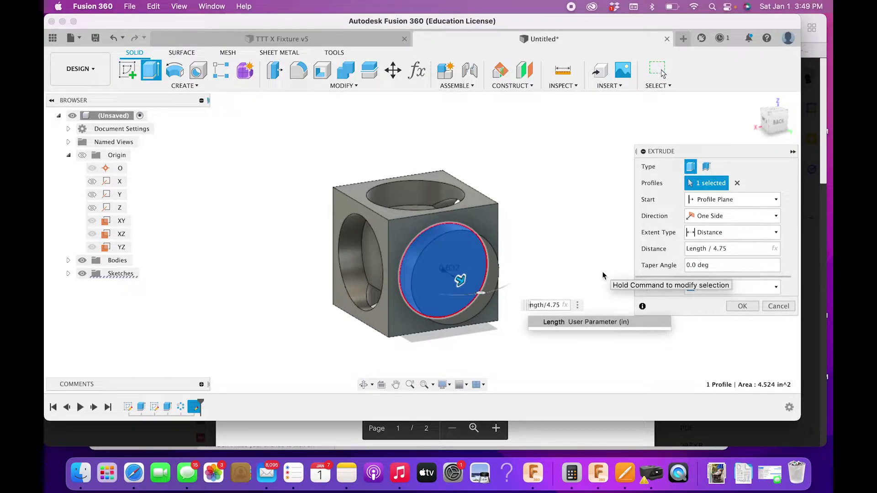
text(-)
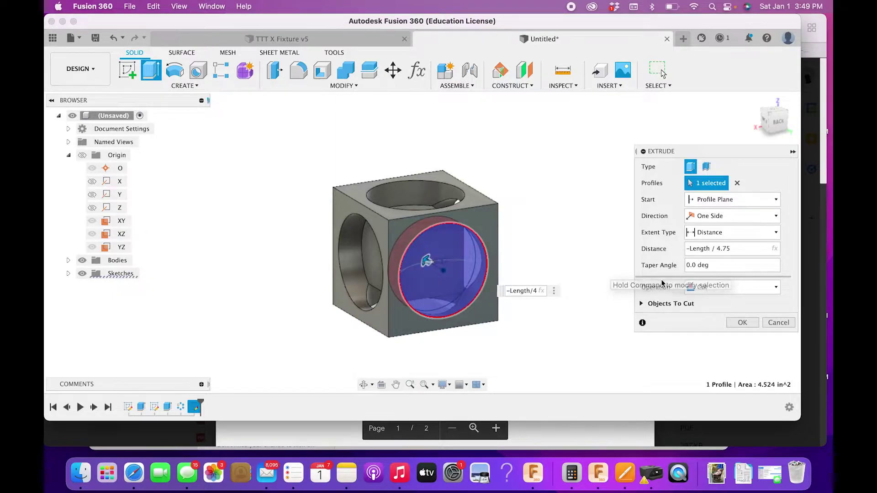
click(744, 323)
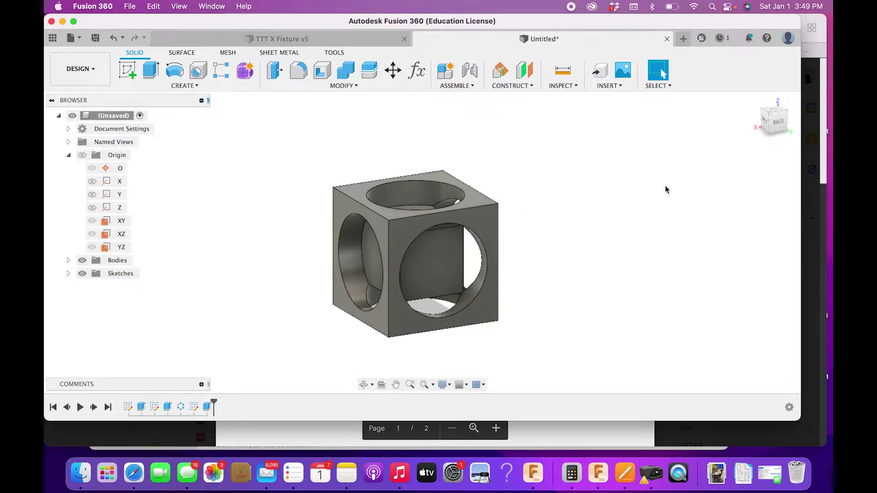
- Mirror the back face's pocket cut feature across the origin's XZ plane onto the opposite face of the cube
mouse_move(734, 148)
shift+middle_down()
mouse_move(717, 128)
mouse_move(710, 136)
mouse_move(604, 137)
shift+middle_up()
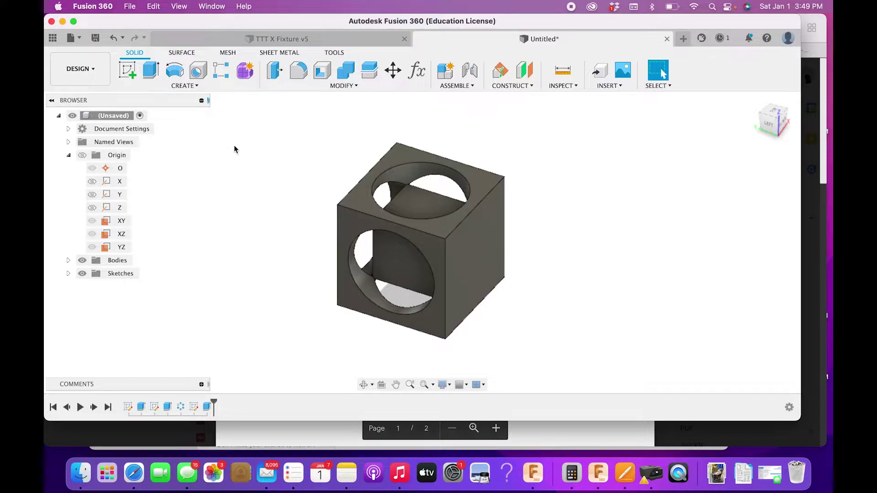
click(196, 86)
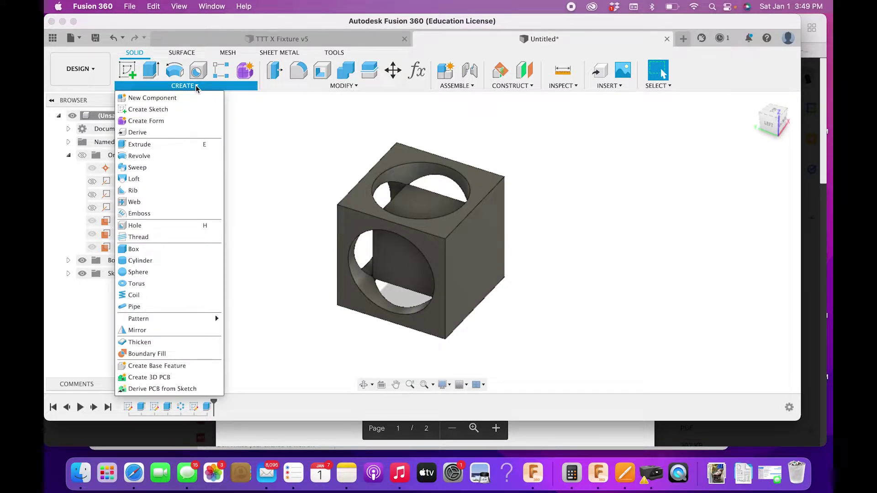
mouse_move(347, 86)
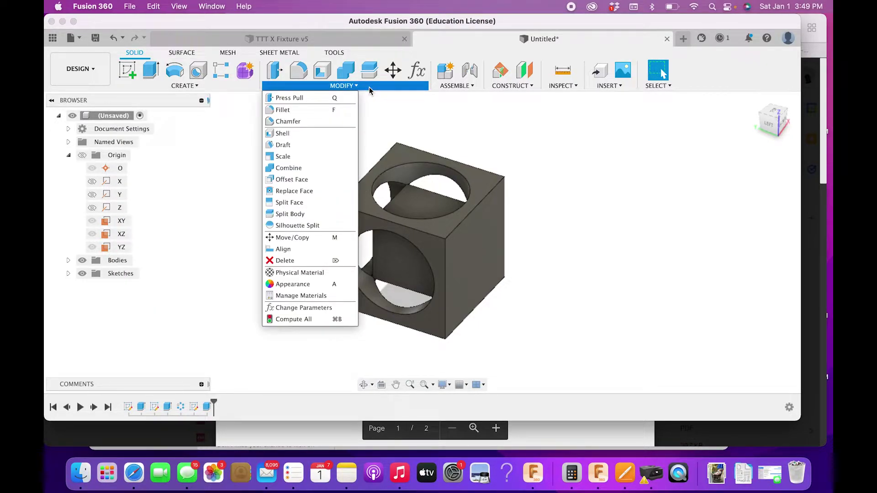
mouse_move(201, 85)
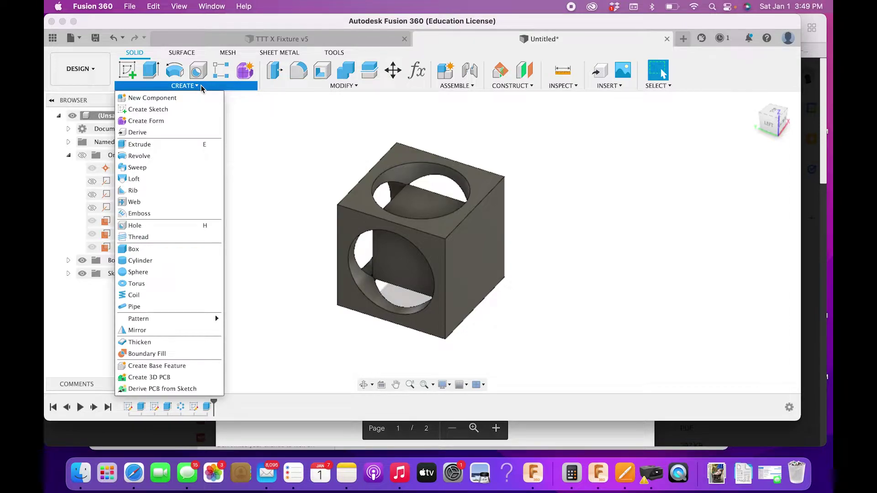
click(197, 331)
click(744, 168)
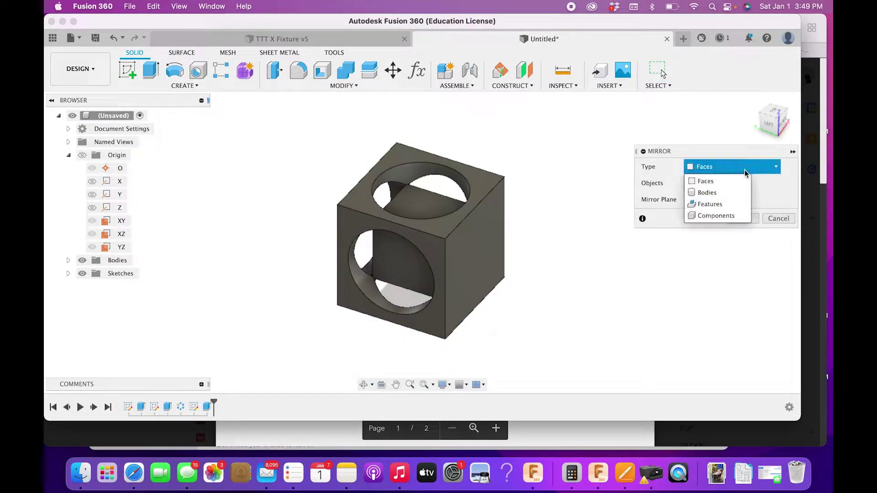
click(731, 204)
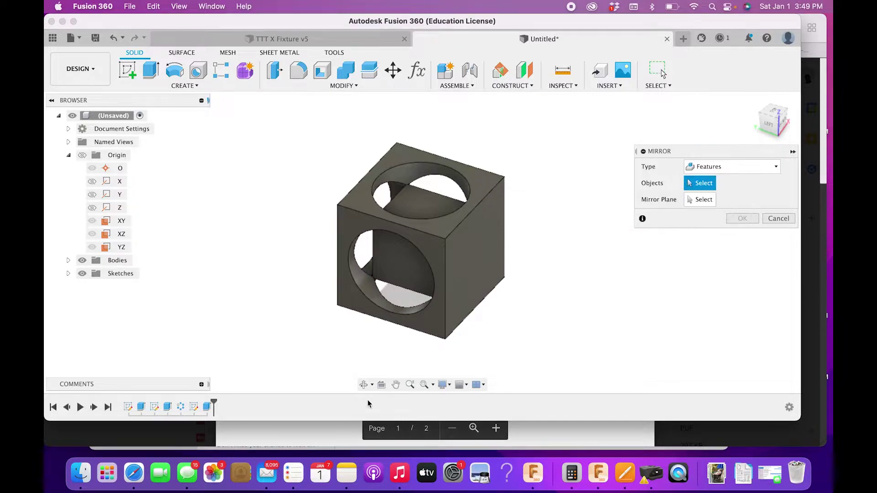
click(206, 407)
click(714, 199)
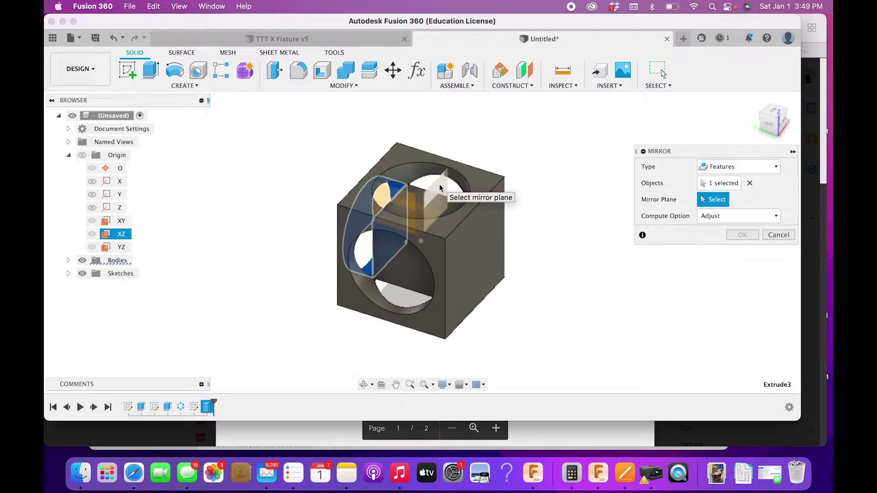
click(440, 188)
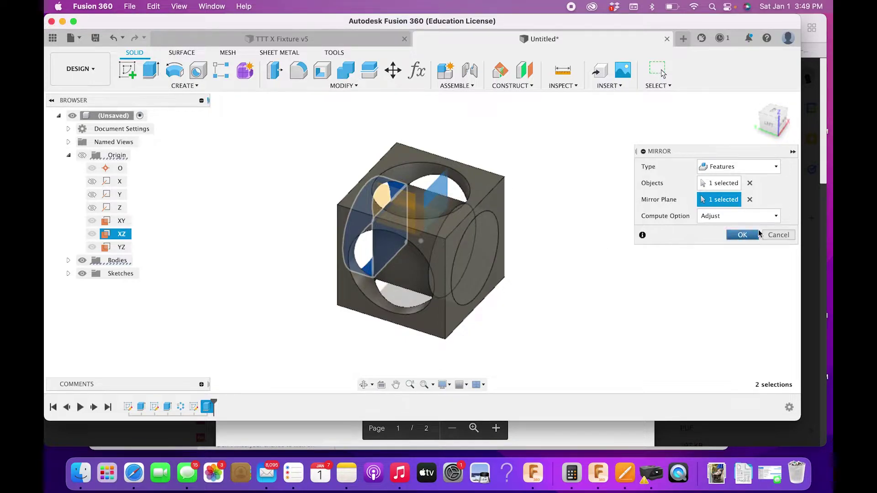
click(742, 235)
mouse_move(754, 133)
shift+middle_down()
mouse_move(746, 83)
mouse_move(789, 111)
mouse_move(769, 130)
shift+middle_up()
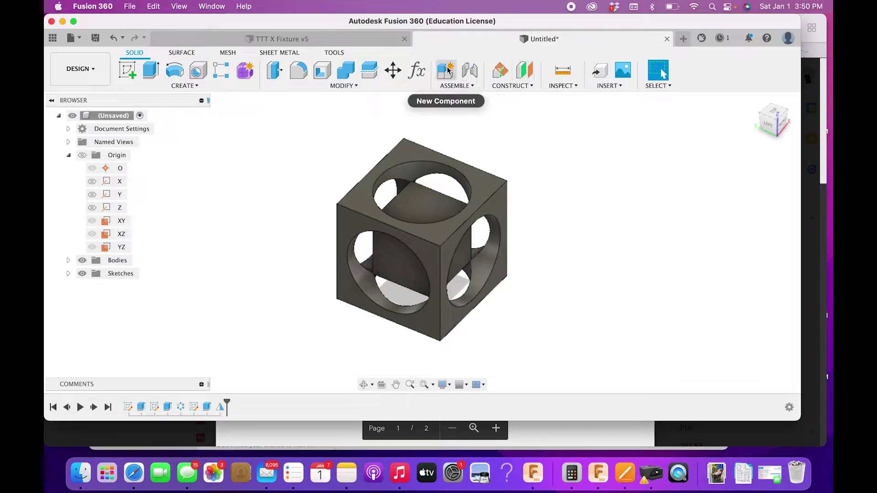
- Set the Length user parameter's expression to 13 in
click(417, 71)
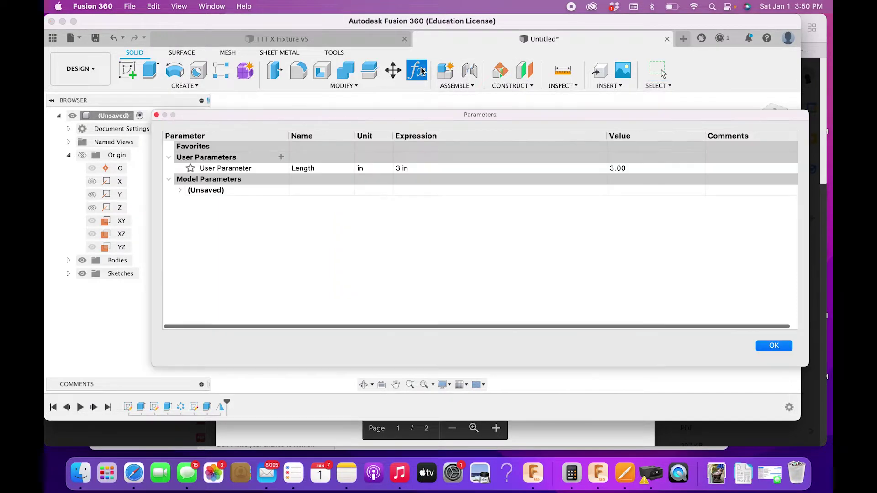
click(390, 169)
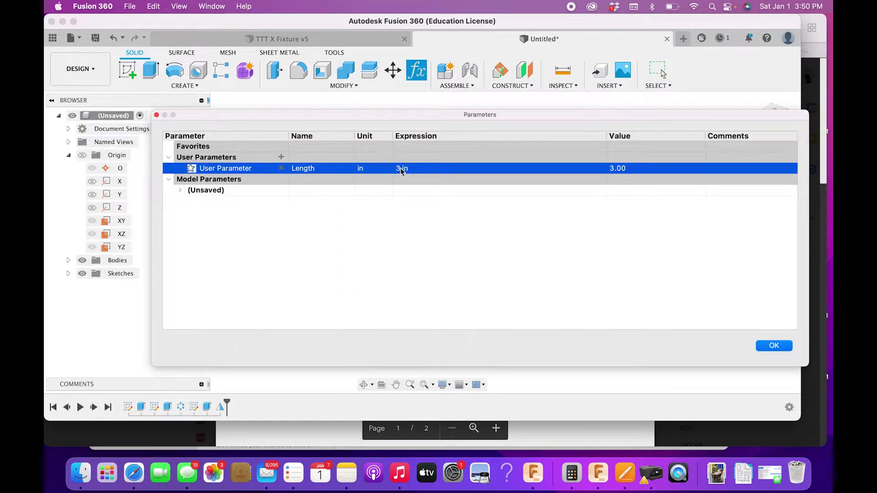
click(400, 170)
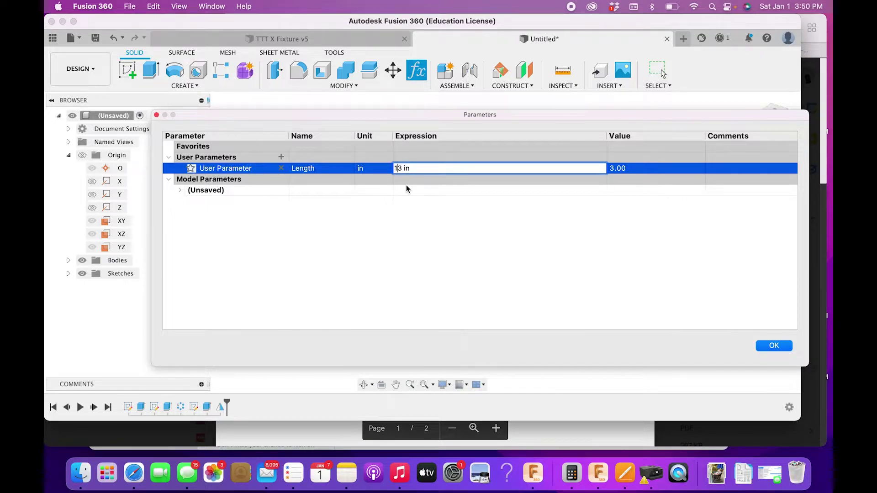
key(Return)
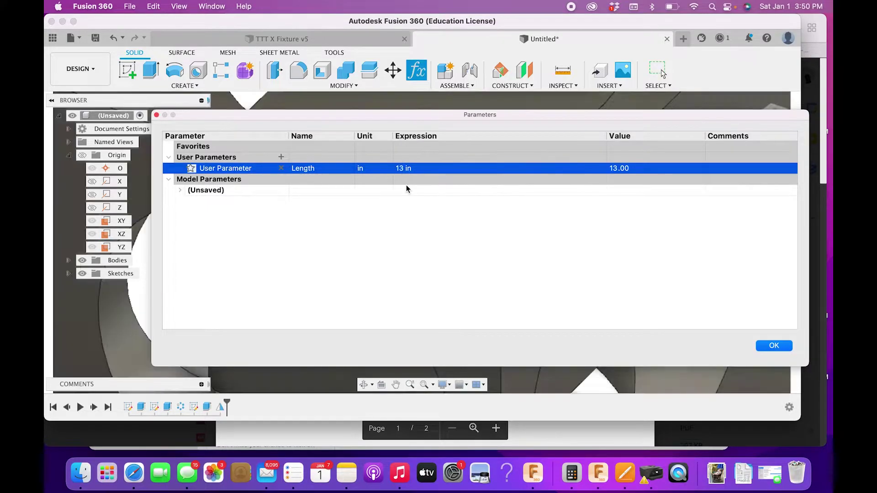
click(772, 346)
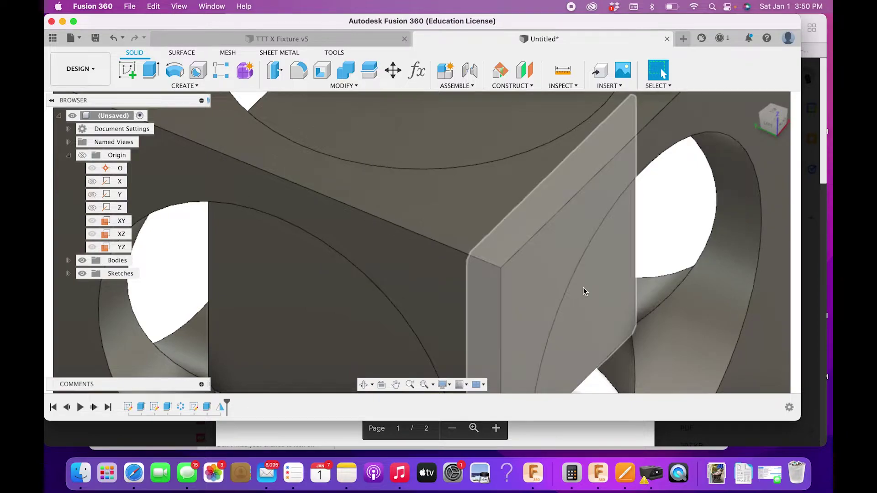
- Set the Length user parameter's expression to 0.13 in and check the resized cube
click(420, 70)
click(398, 169)
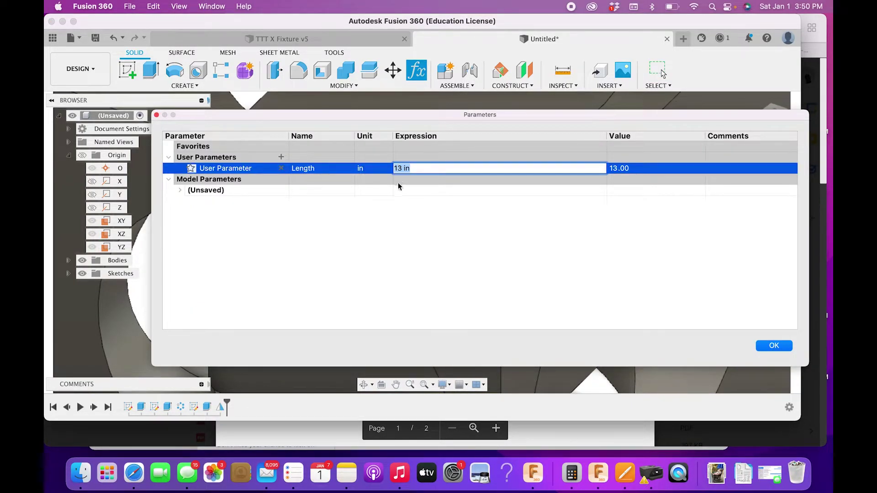
click(396, 169)
text(.)
key(Return)
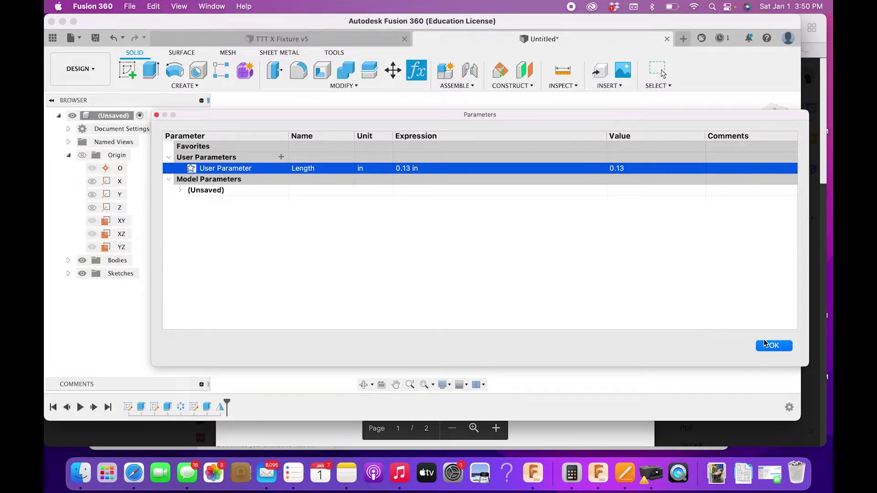
drag(569, 363, 576, 341)
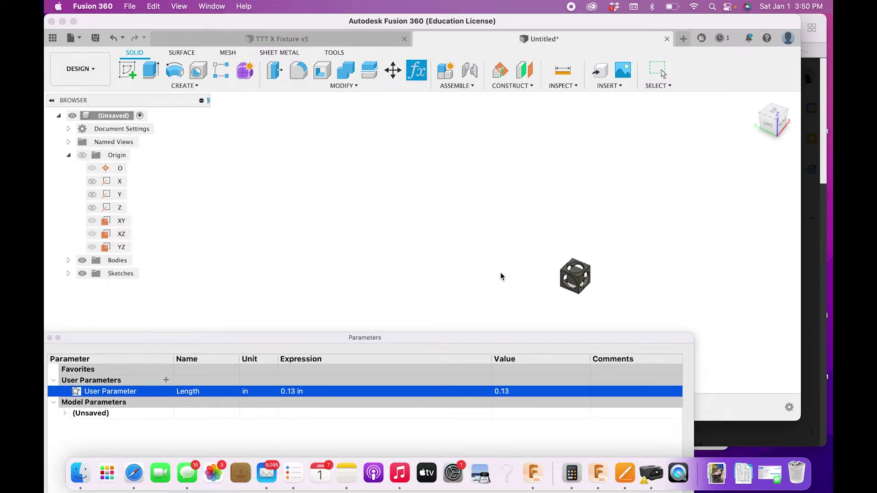
click(491, 262)
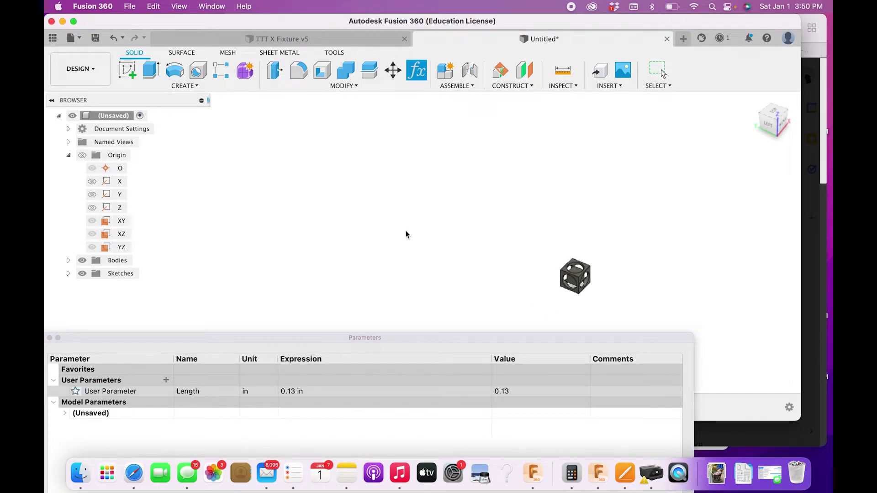
drag(479, 338, 534, 140)
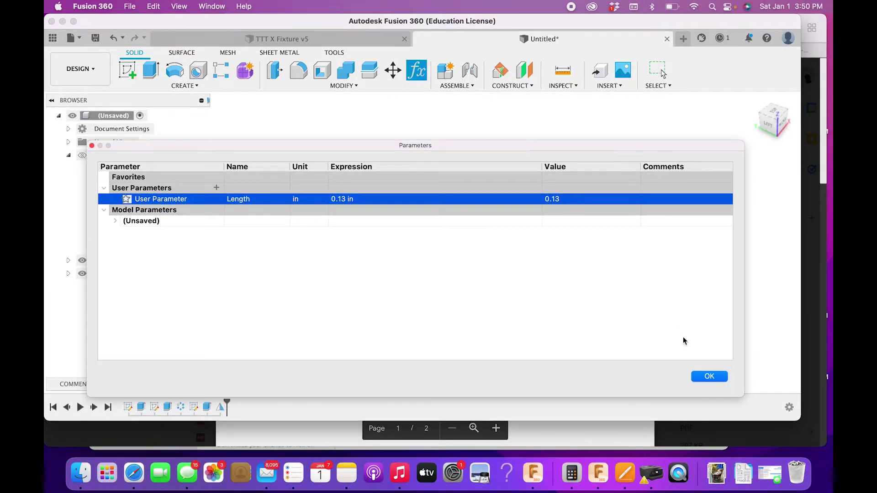
click(712, 376)
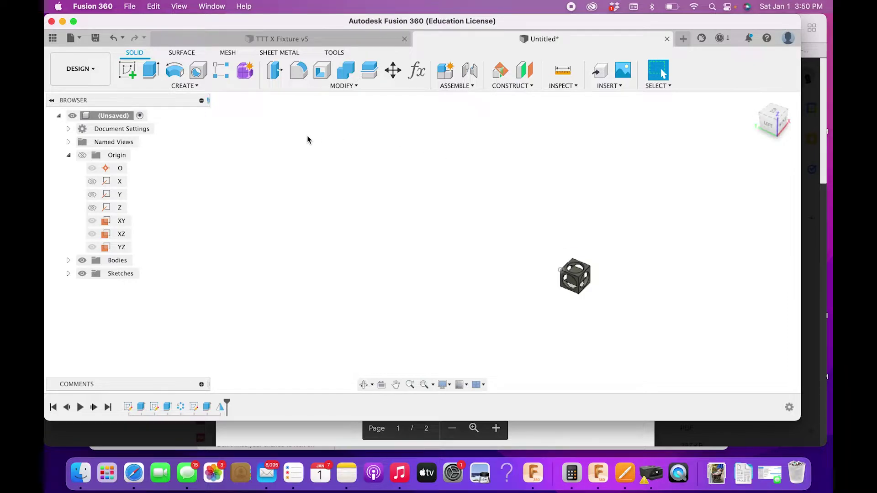
- Save the design with a name made of "W10-Parameters-" followed by the author's surname
click(95, 38)
text(W10-)
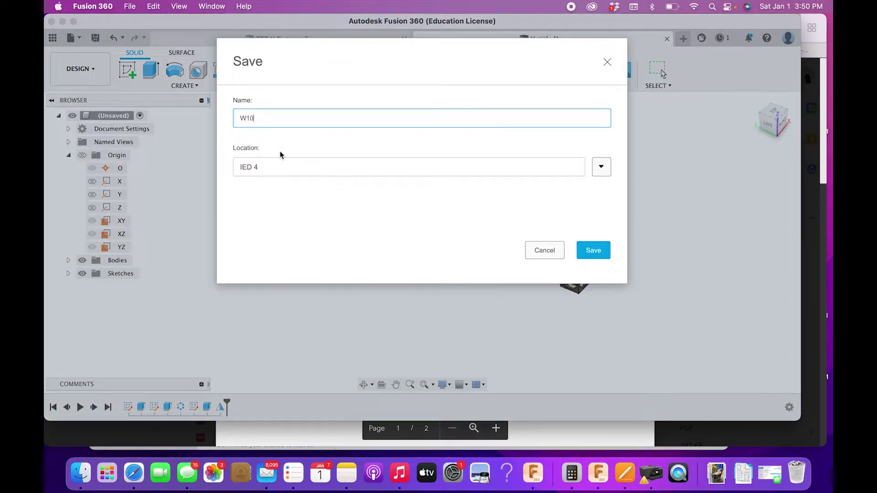
text(Parameters- Seacrist)
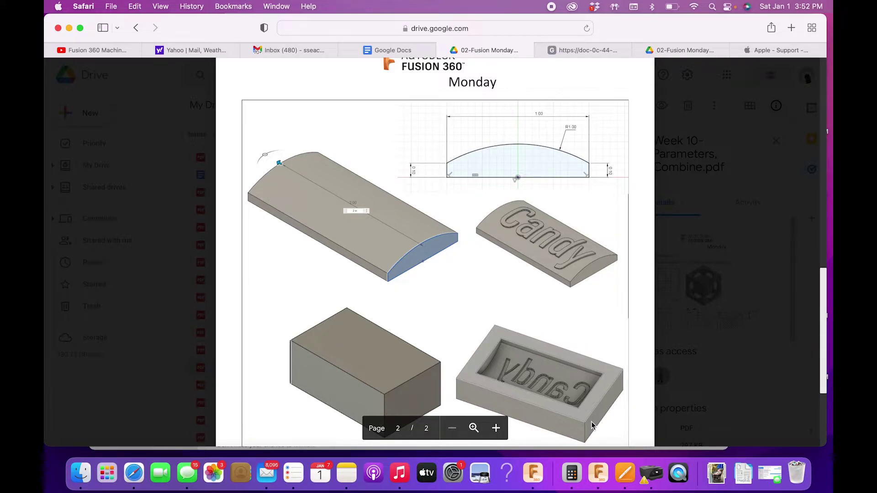
- Switch from the drawing in the browser to the empty untitled design in Autodesk Fusion 360
click(540, 479)
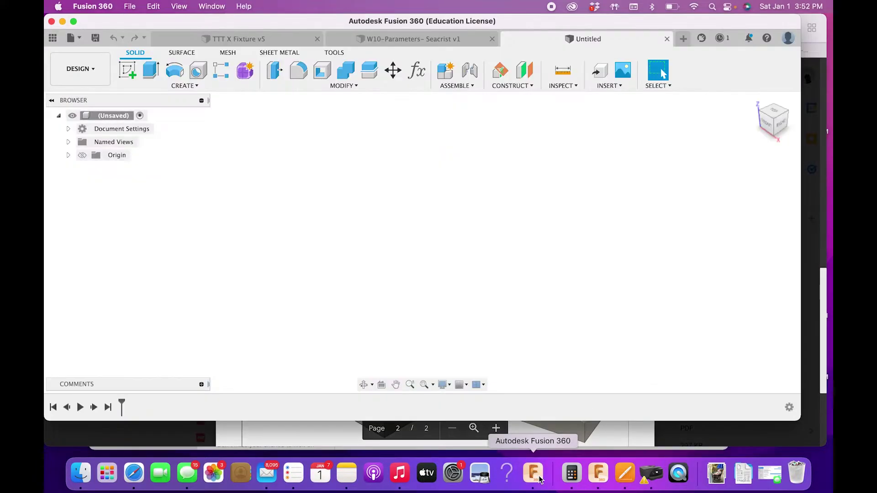
- Save the empty design with a name made of "W10-Candy-" followed by the author's surname
click(95, 38)
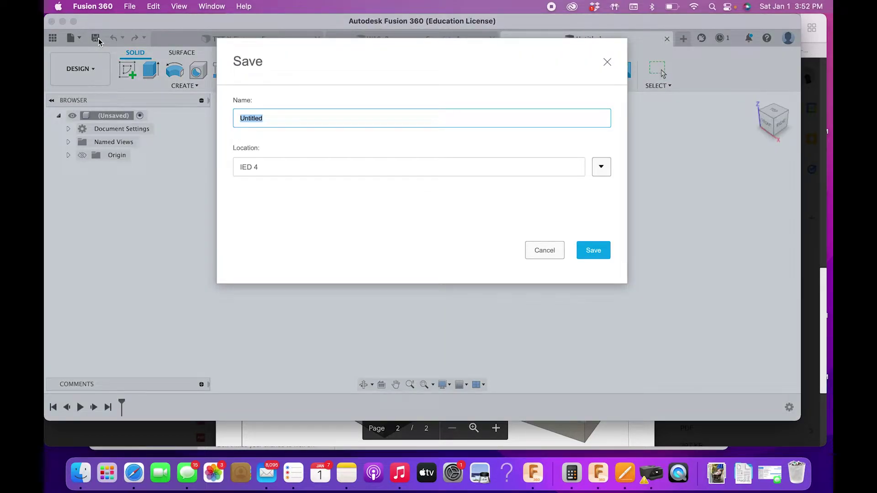
text(W10-Candy- Seacrist)
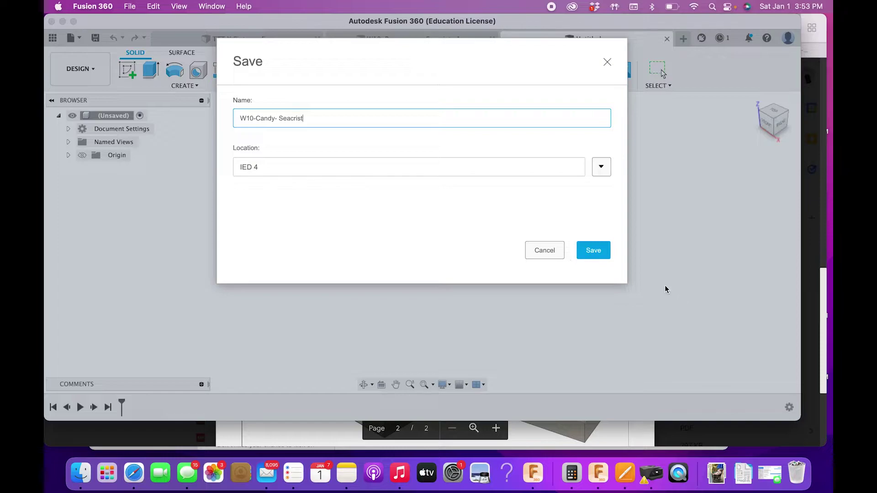
click(593, 250)
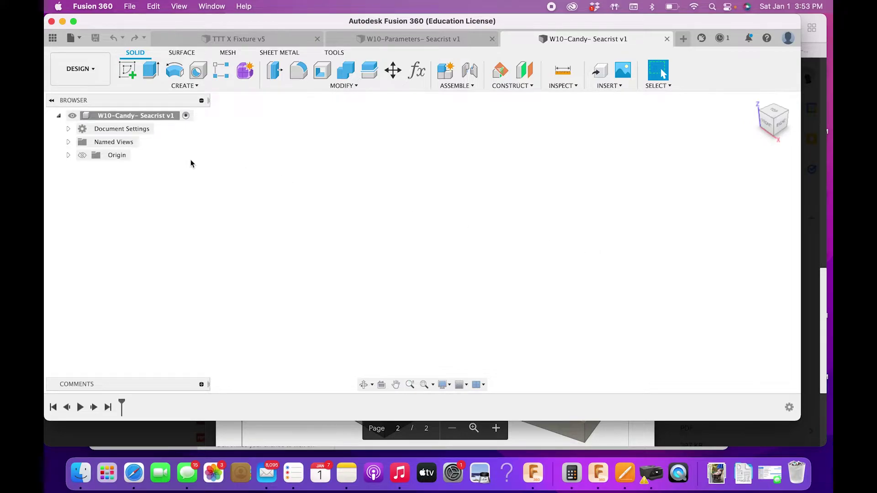
- Create a new internal component named Mold under the top-level design and make it active
right_click(166, 116)
click(185, 125)
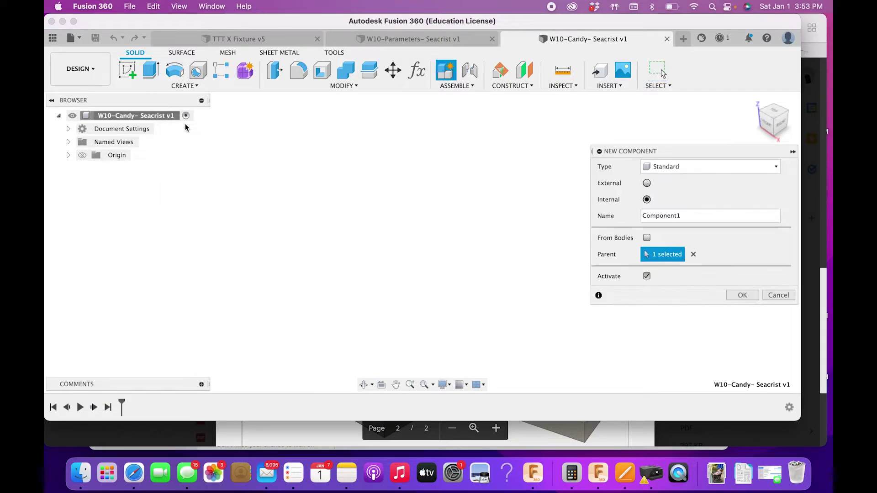
click(690, 216)
text(C)
key(BackSpace)
text(Mold)
click(737, 297)
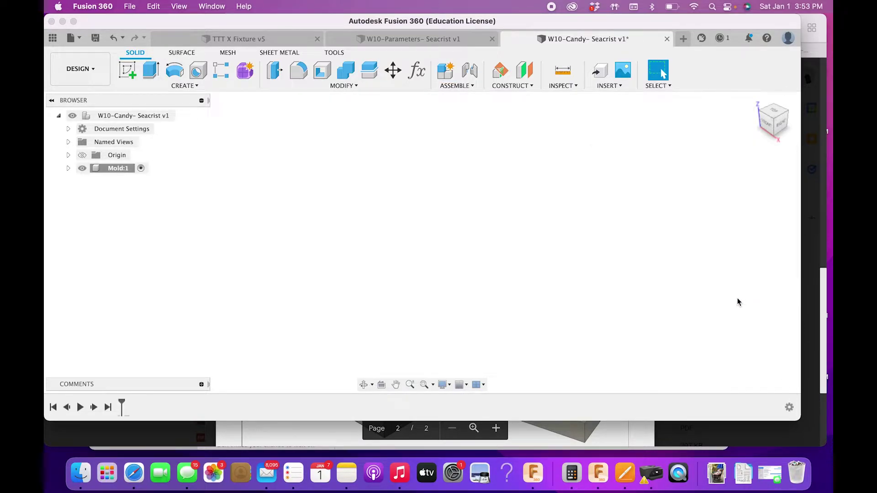
- Sketch a center rectangle 2 in high and 3 in wide on the front plane, centered on the origin
click(121, 73)
click(441, 203)
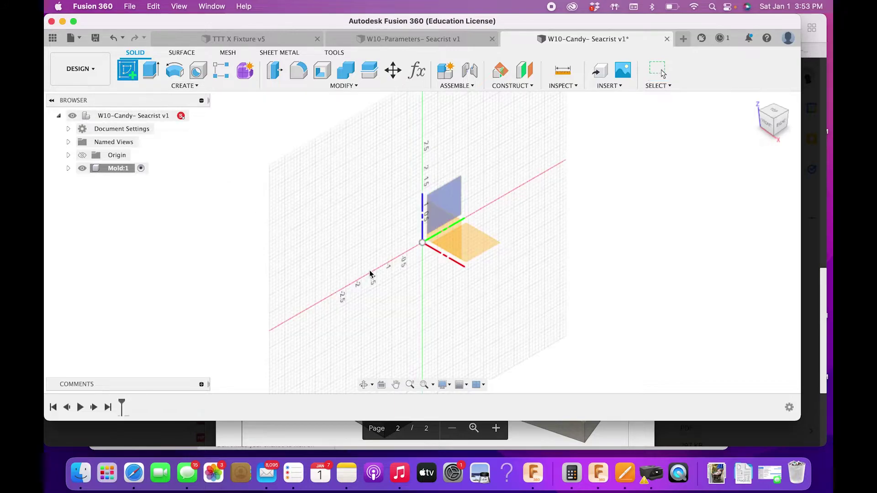
click(141, 169)
click(456, 234)
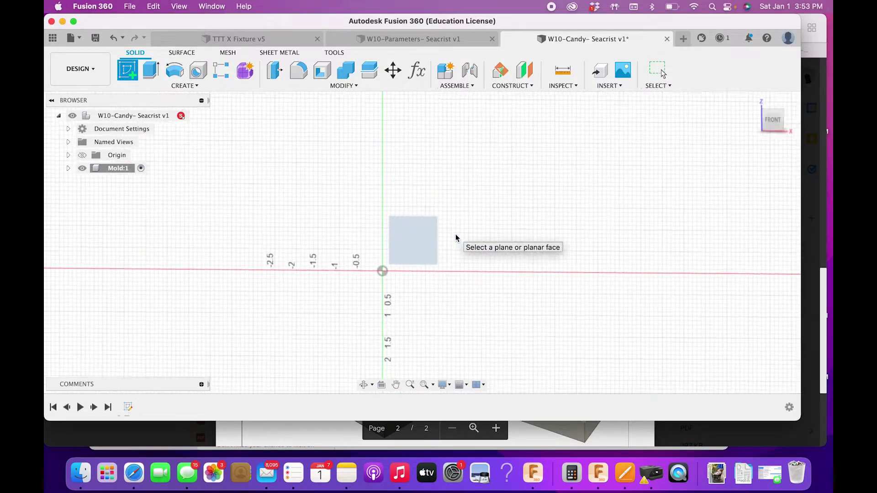
click(151, 70)
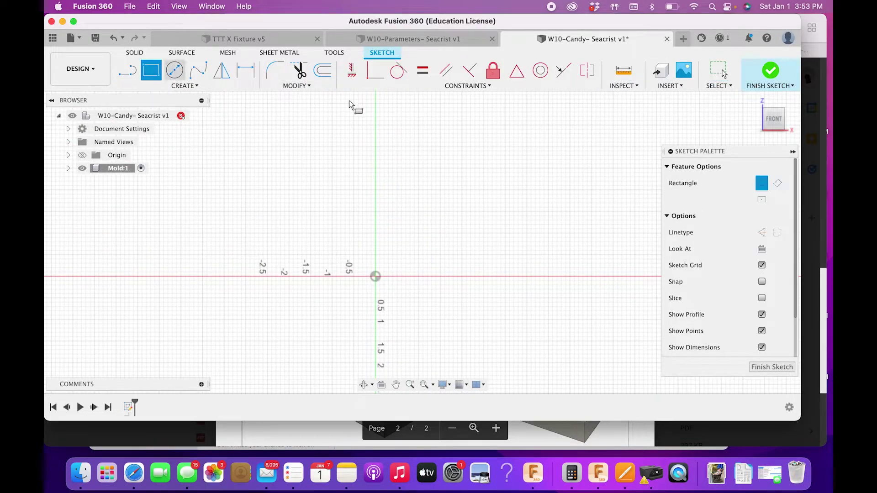
click(761, 200)
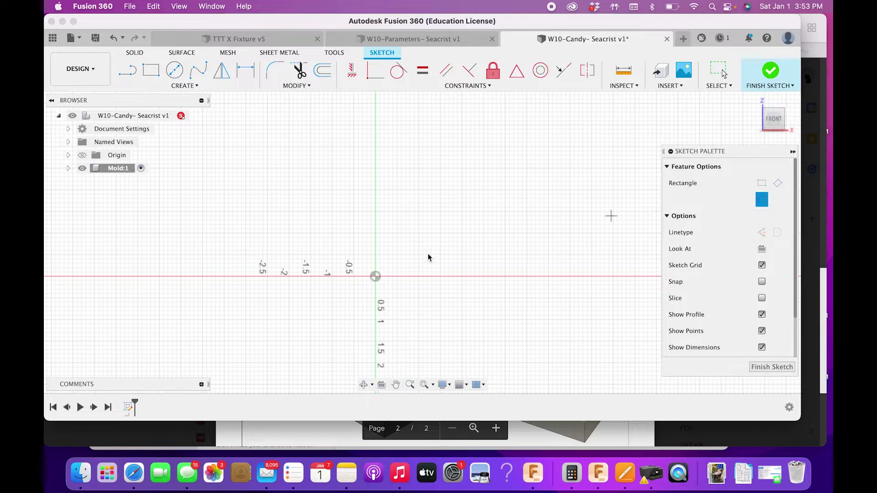
click(376, 276)
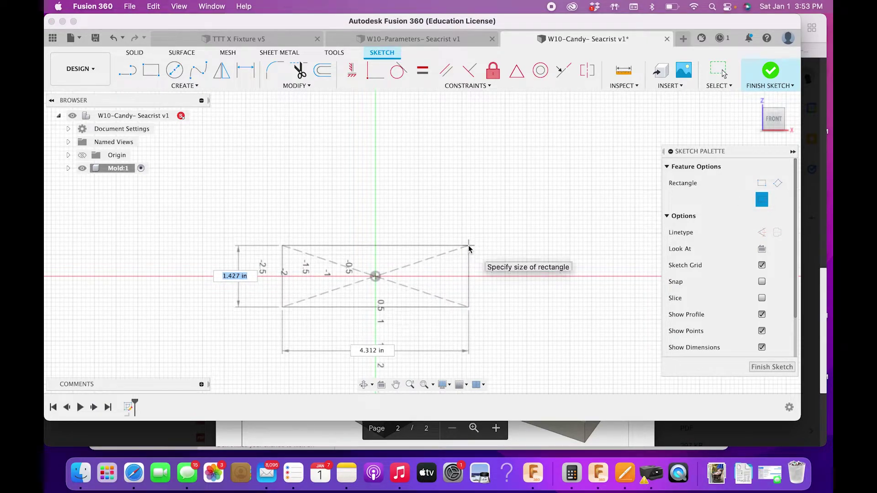
text(3)
key(BackSpace)
text(2)
key(Tab)
text(3)
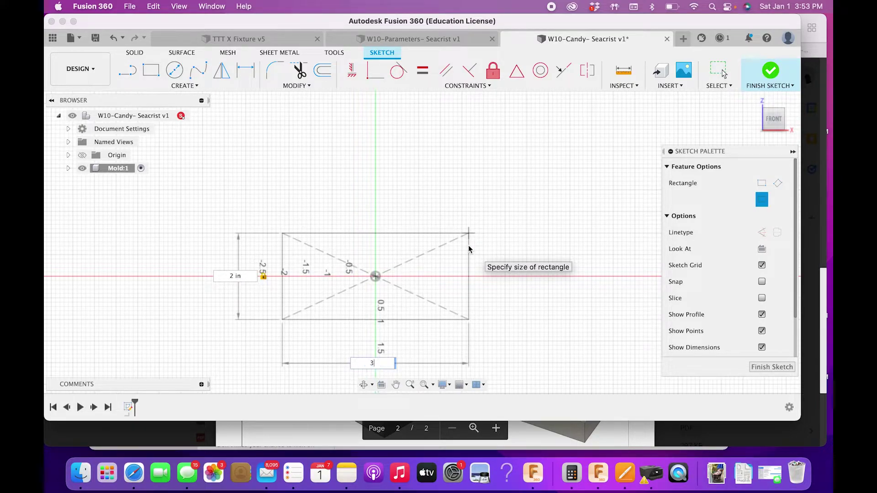
key(Return)
- Extrude the rectangle 1 in into a solid block and save the design as a new version
key(F6)
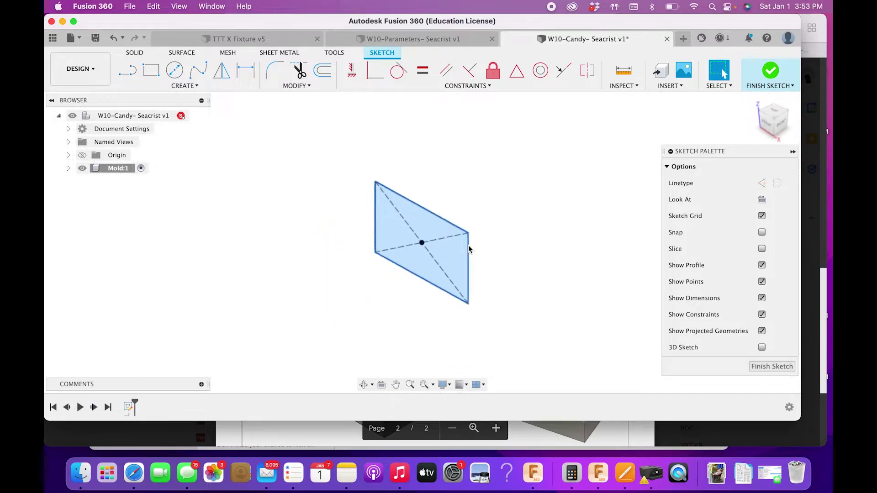
text(e)
text(1)
click(740, 306)
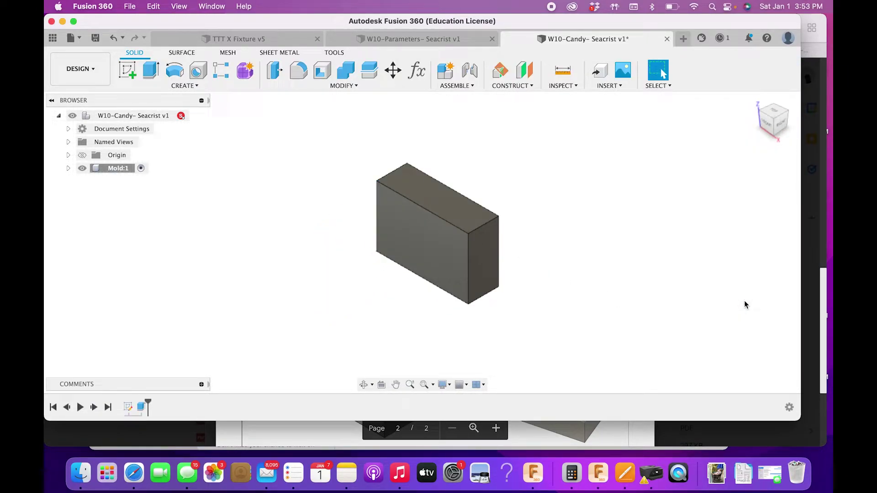
click(95, 38)
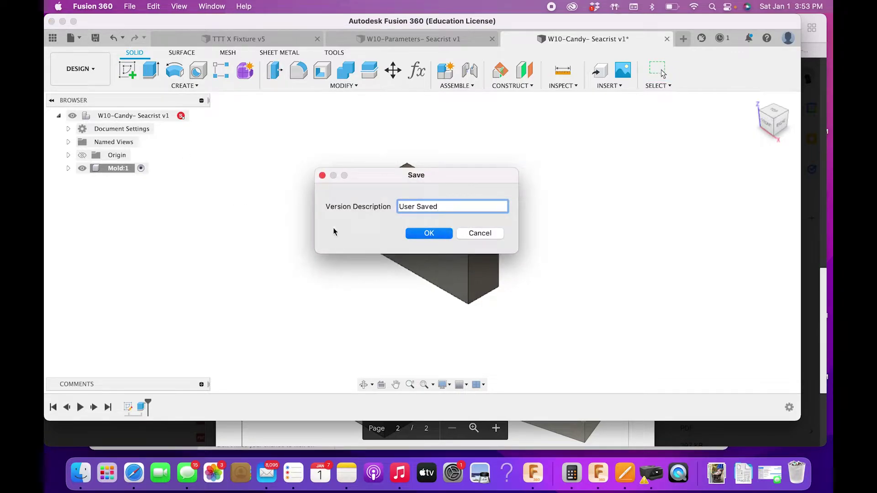
click(427, 236)
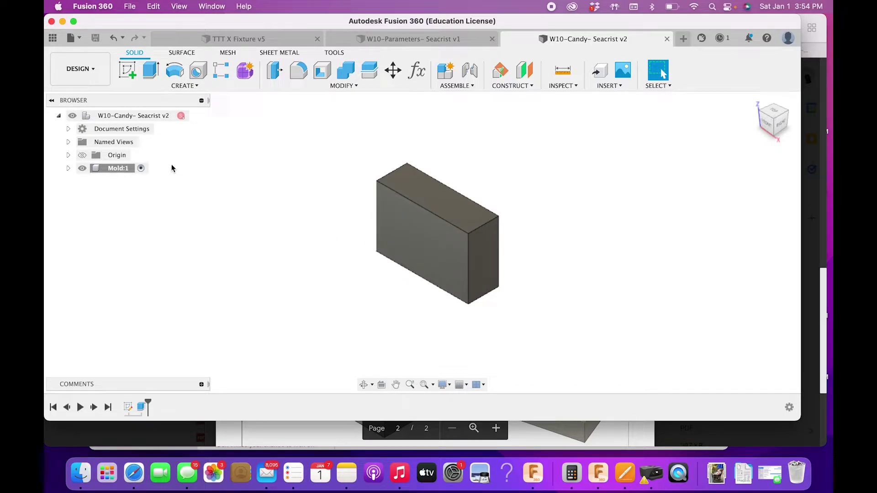
- Create a second internal component named Condy under the top-level design and make it active
right_click(146, 119)
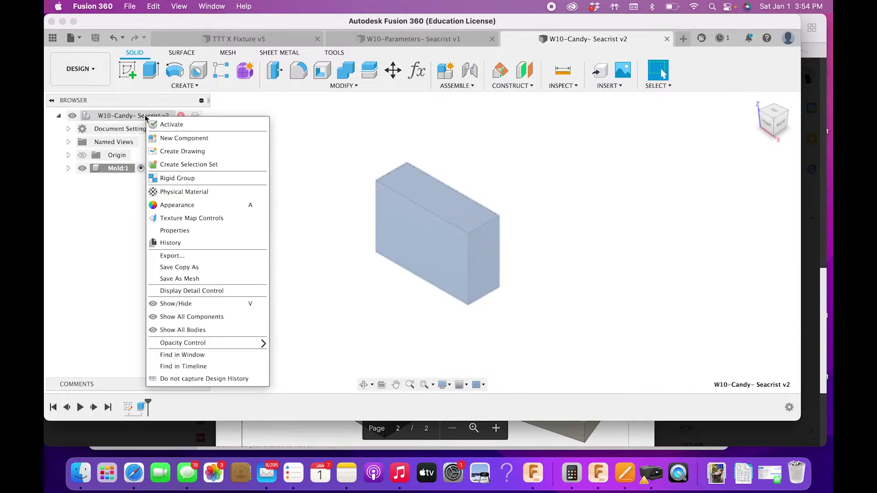
click(159, 135)
double_click(700, 217)
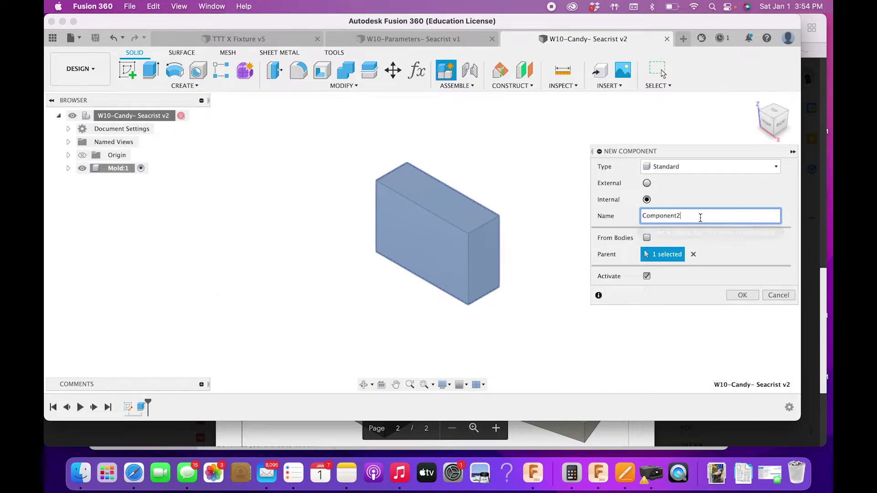
text(Condy)
key(Tab)
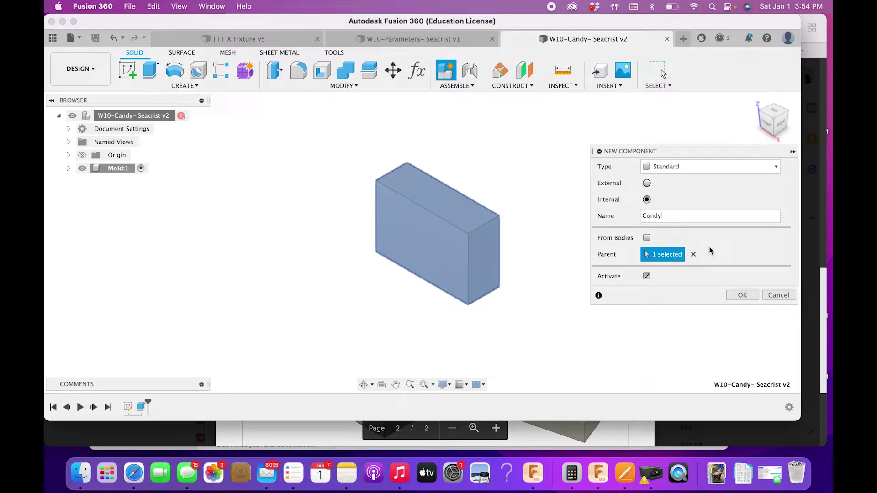
click(747, 295)
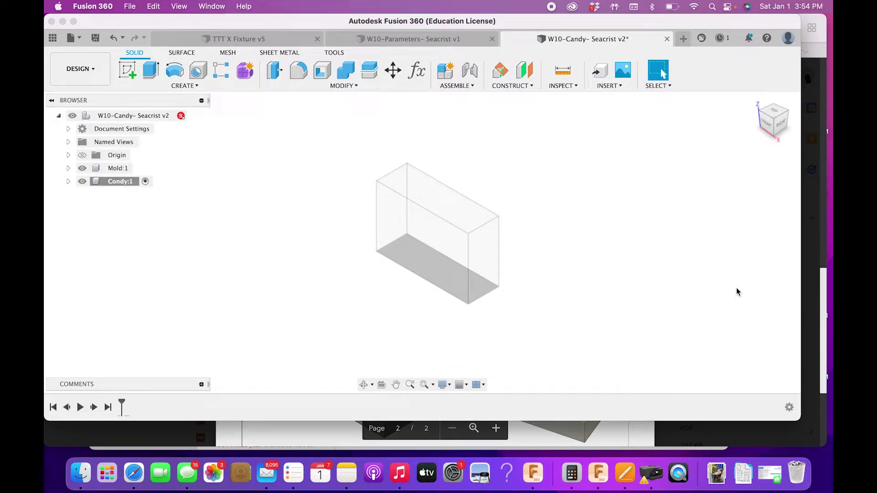
click(83, 169)
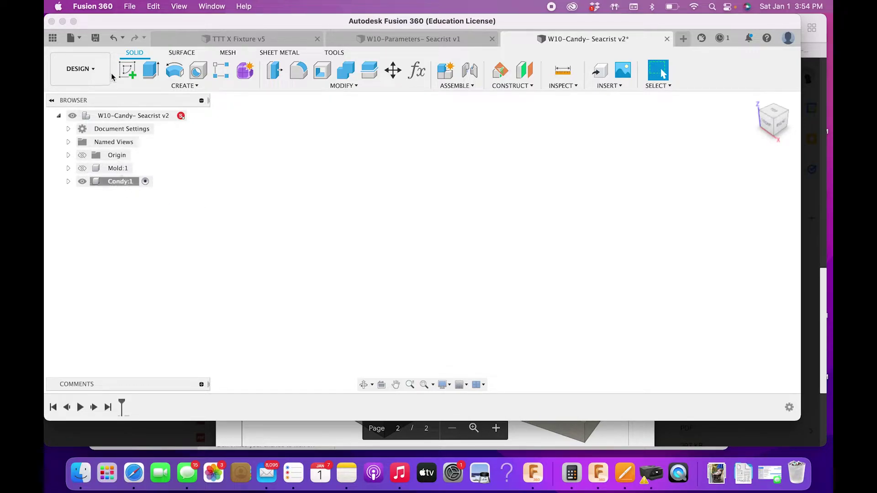
click(128, 70)
click(457, 240)
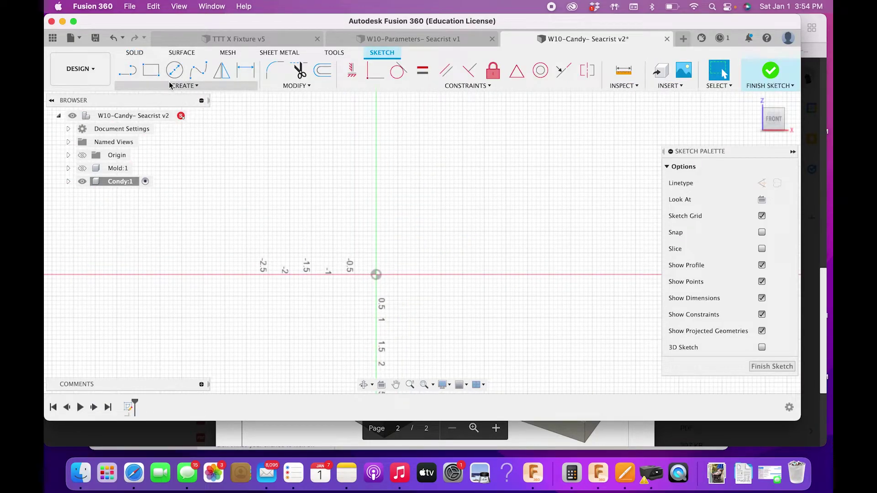
click(83, 169)
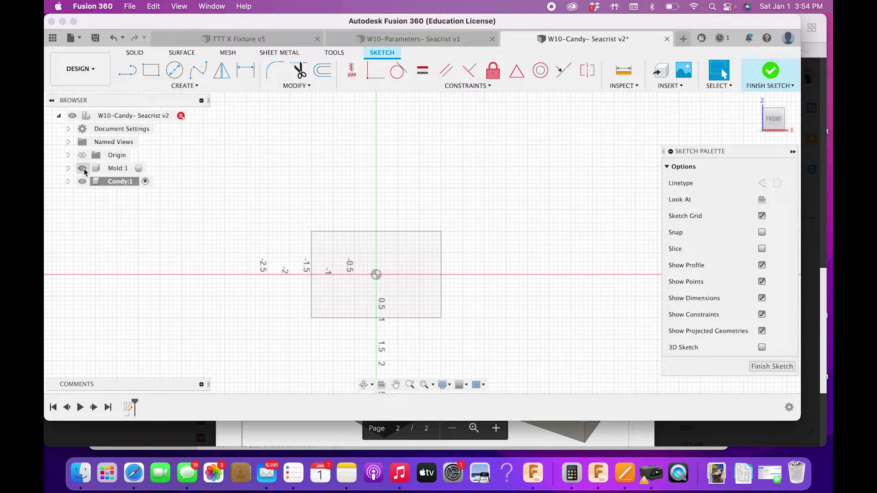
click(83, 169)
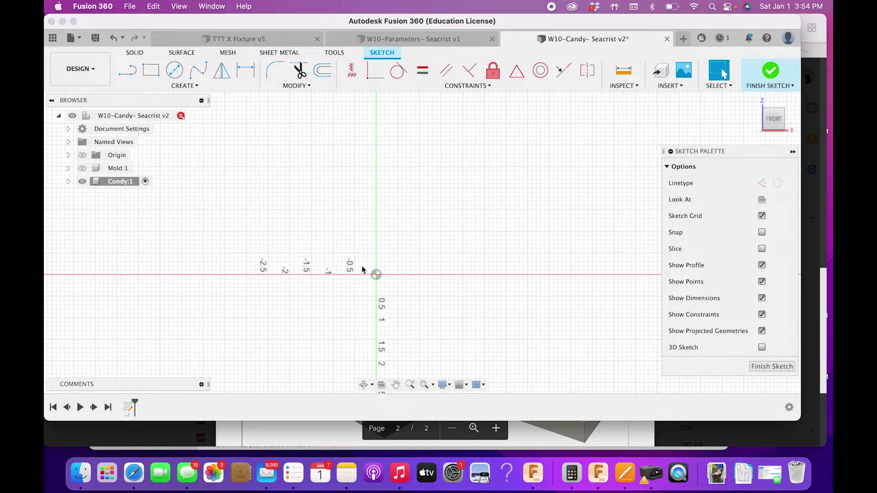
click(150, 70)
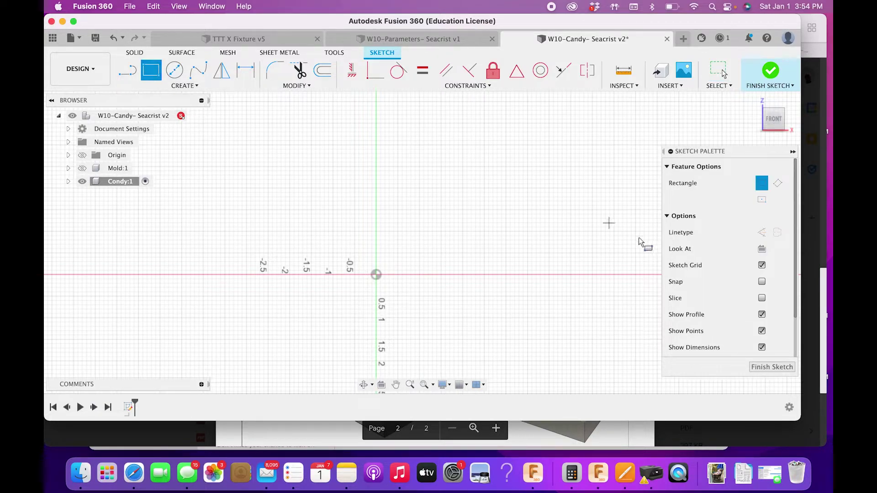
key(Escape)
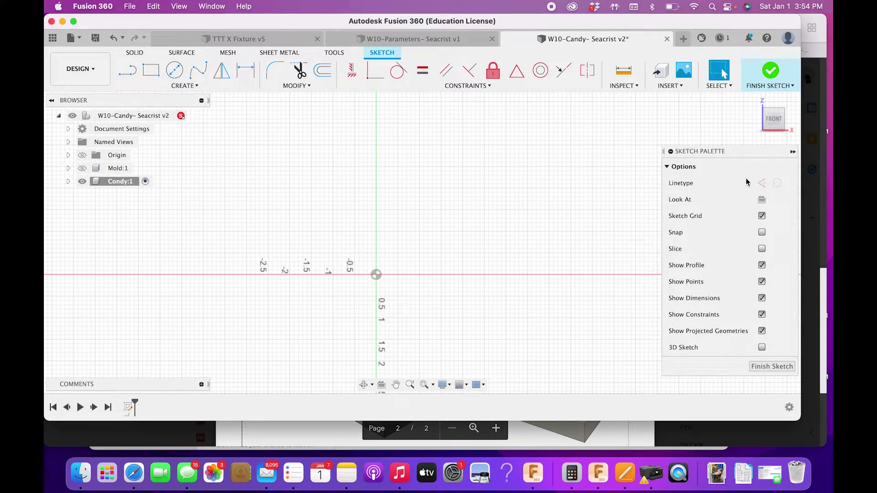
click(779, 367)
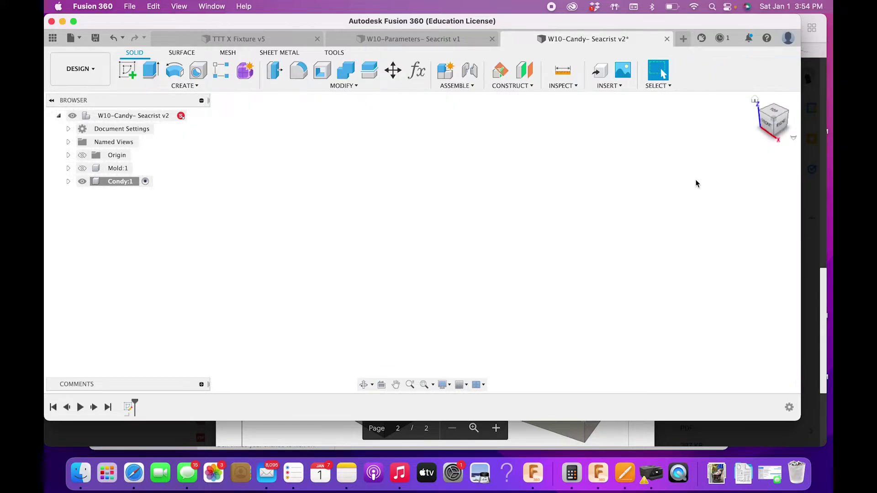
- Rename the Condy component as Candy
drag(771, 125, 784, 103)
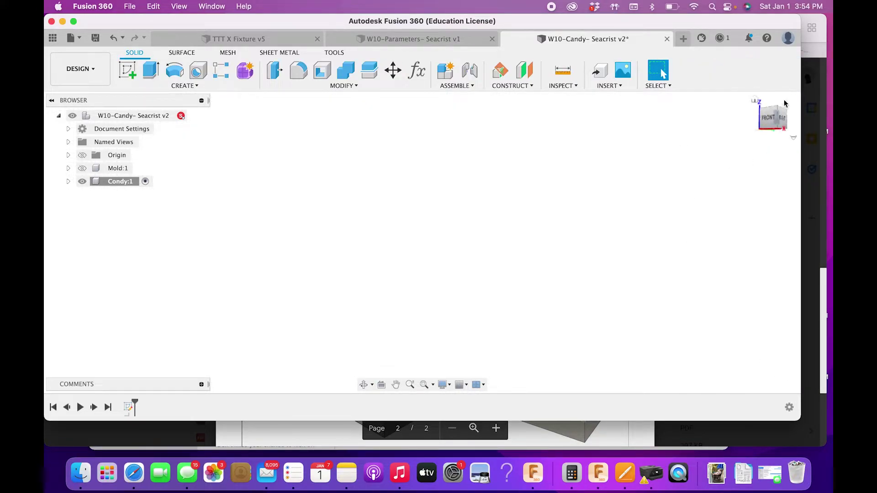
click(122, 180)
right_click(121, 181)
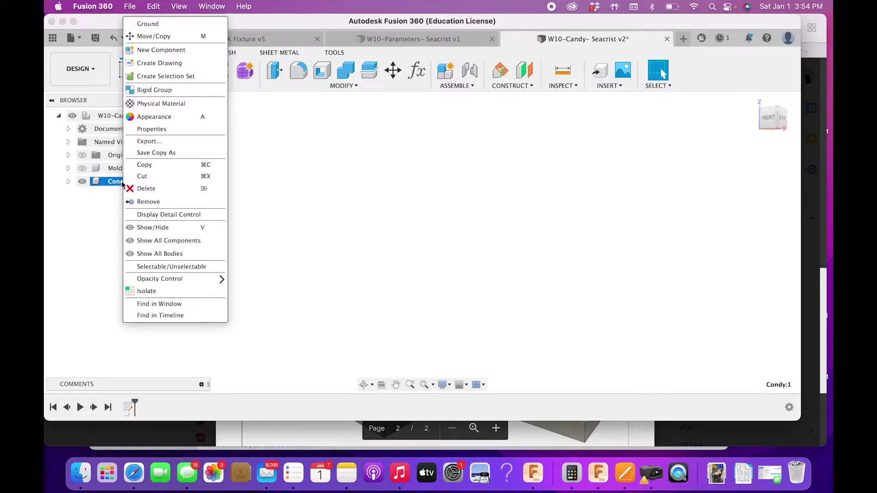
double_click(121, 182)
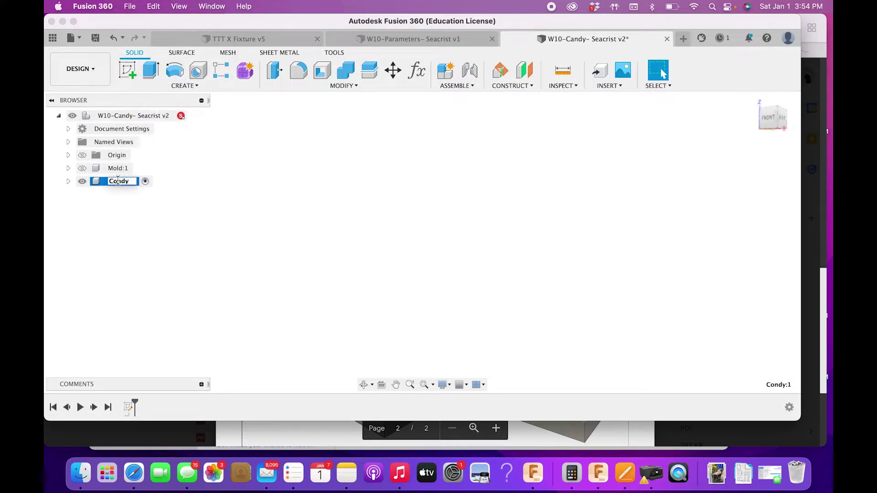
key(BackSpace)
text(a)
key(Return)
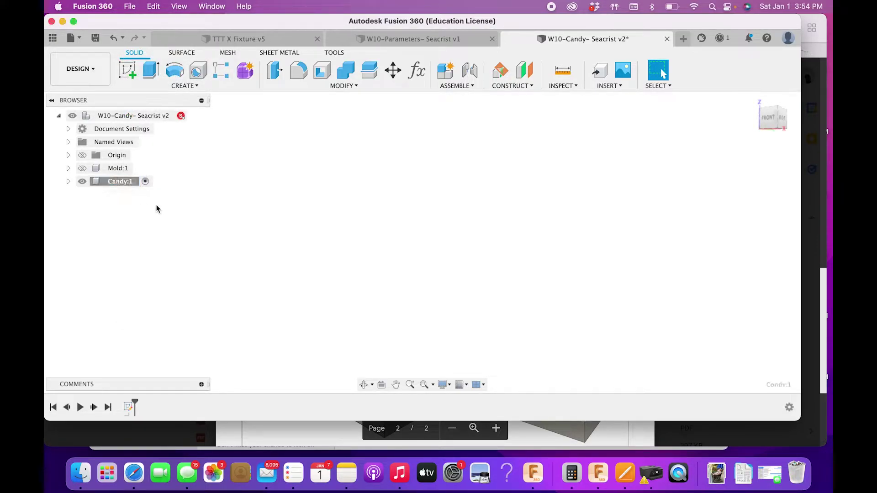
- Start a Candy sketch on the plane seen from the right, using the Mold block as a reference and hiding it again
click(82, 168)
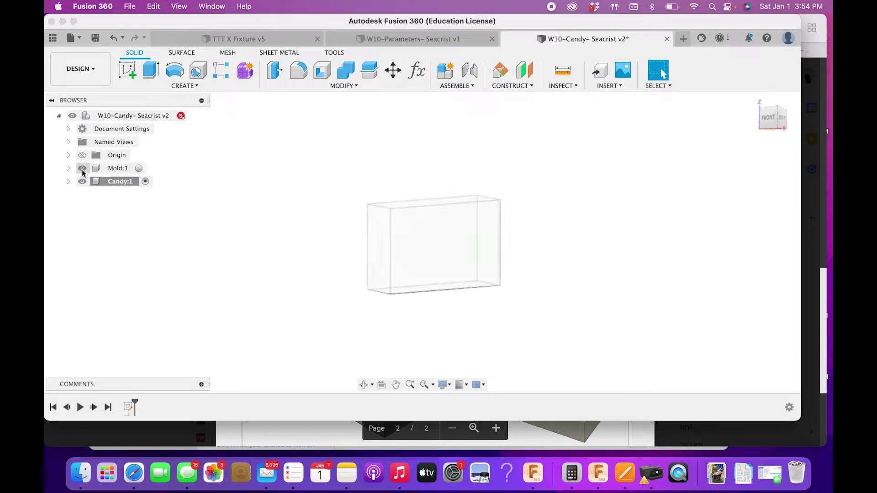
click(128, 71)
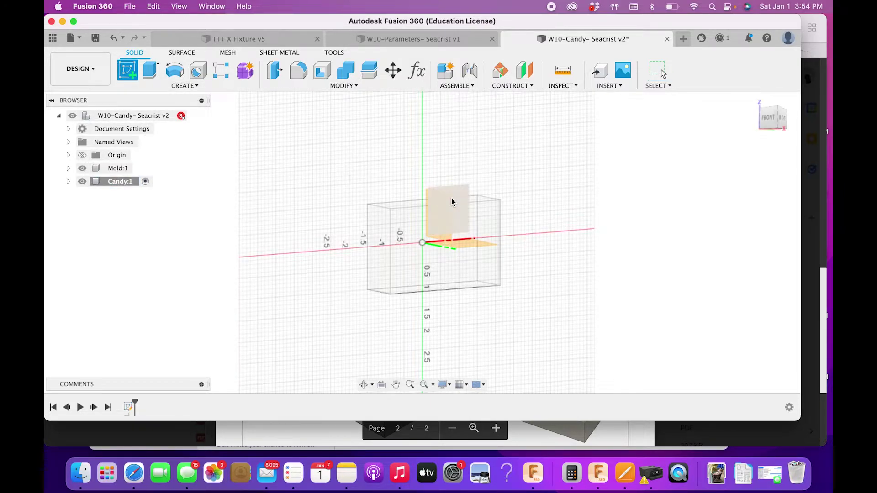
drag(766, 122, 511, 186)
click(473, 191)
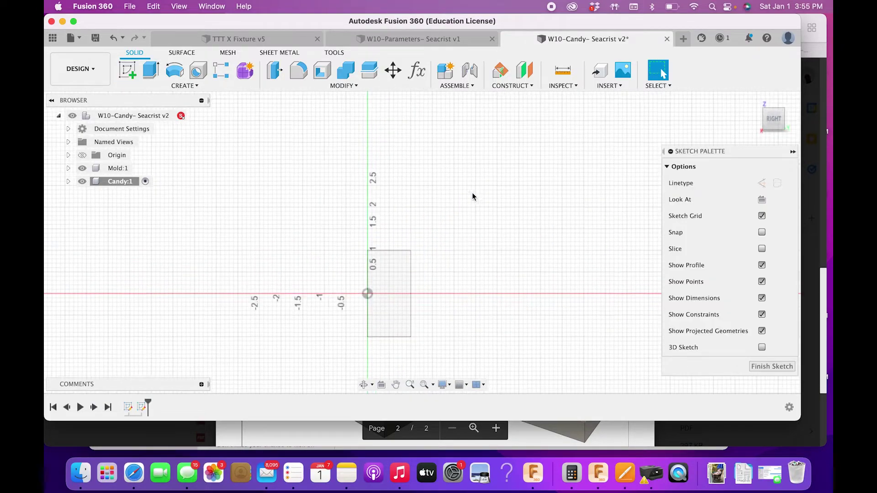
click(82, 168)
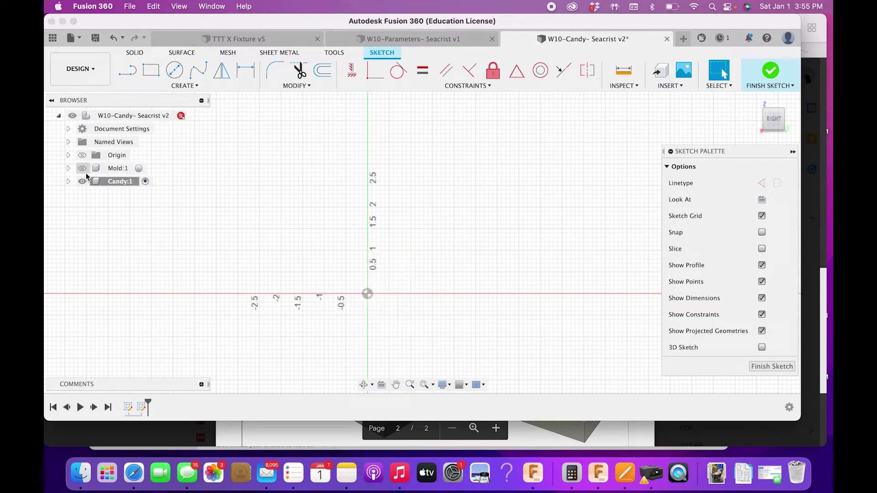
- Draw a vertical line 0.5 in long straight up from the origin
click(127, 71)
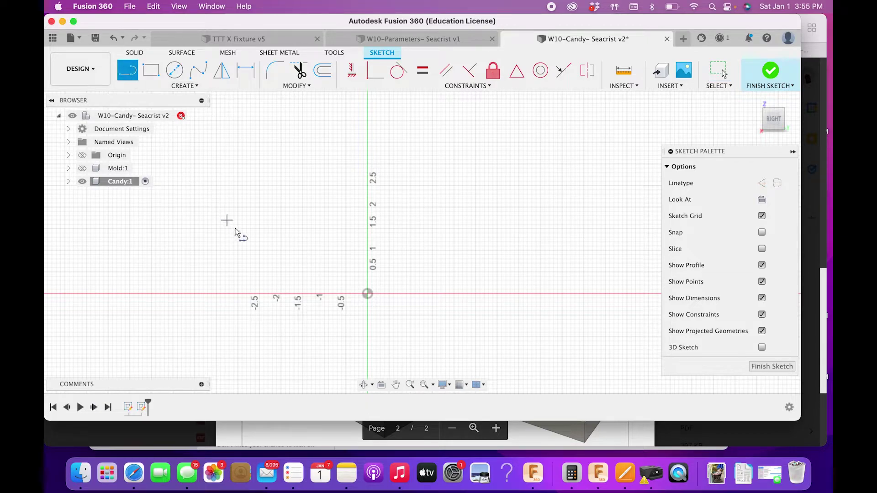
click(368, 293)
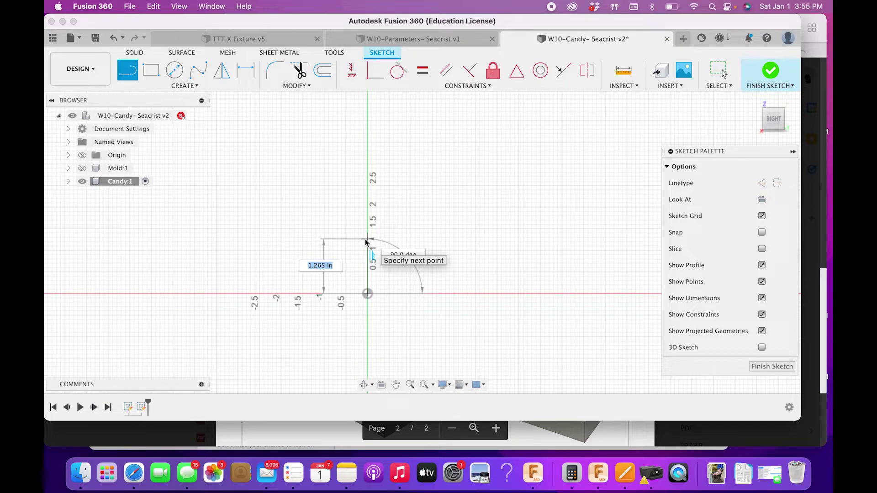
scroll(367, 244, down, 2)
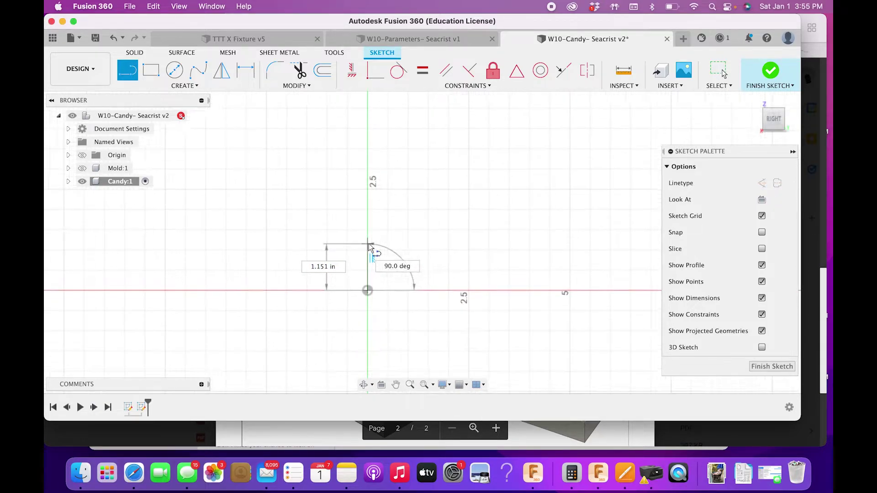
text(5)
key(Tab)
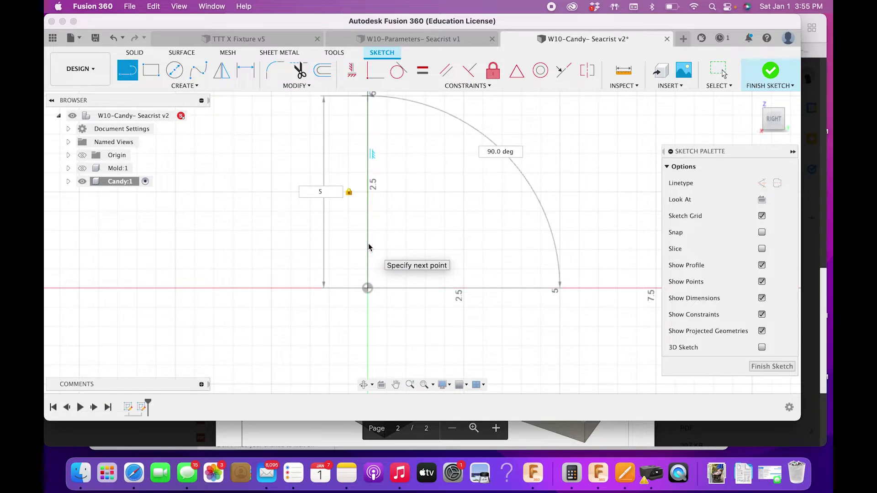
key(Return)
key(Escape)
- Draw a 0.1 in horizontal line outward from the upper end of the vertical line
scroll(370, 248, up, 2)
scroll(373, 275, up, 5)
key(l)
click(354, 254)
text(0.1)
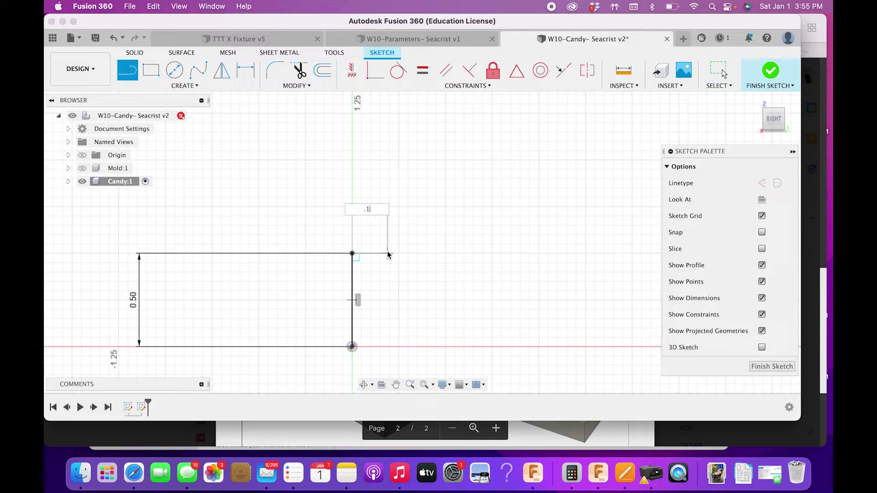
key(Return)
key(Escape)
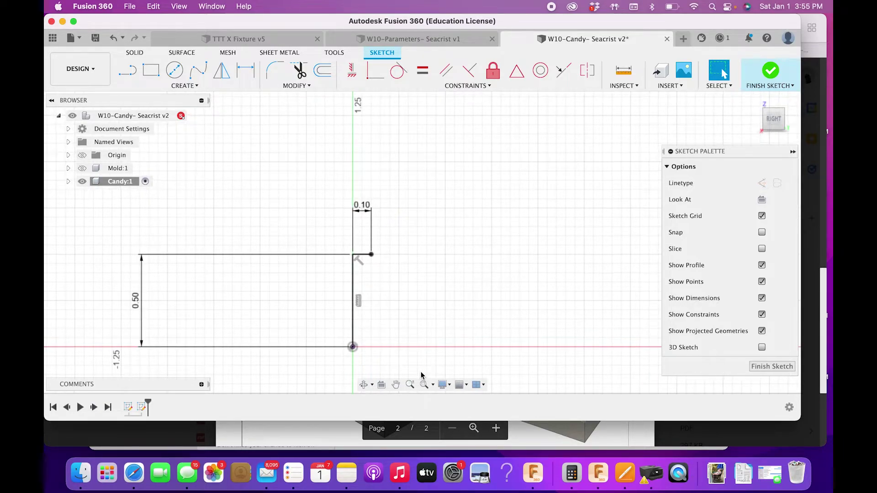
- Draw a horizontal construction line about 0.3 in long from the origin, on the same side as the short upper line
click(127, 71)
click(763, 182)
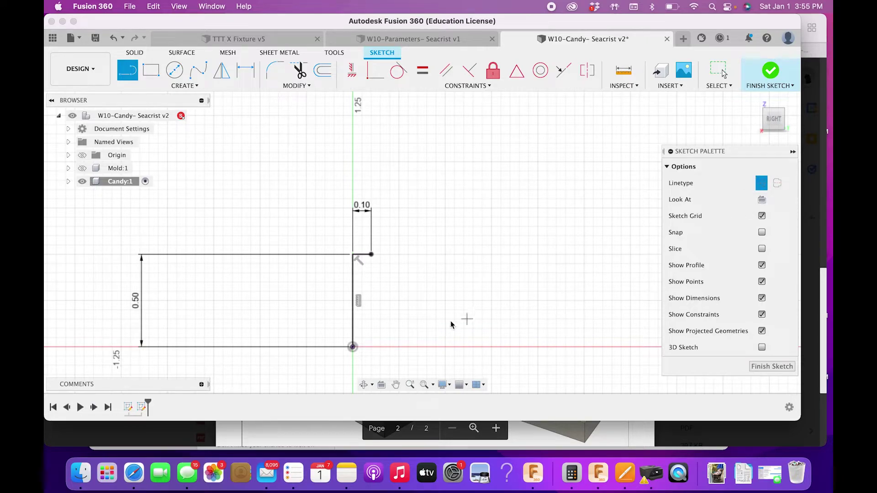
click(353, 348)
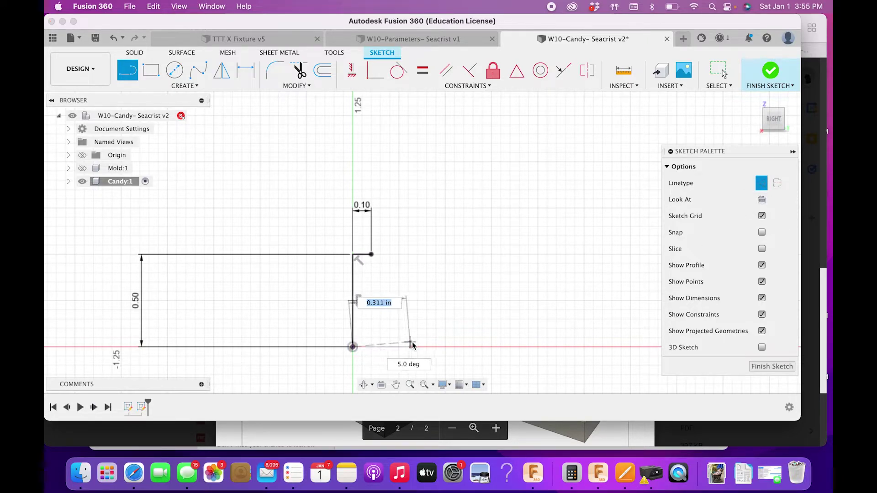
click(413, 347)
right_click(412, 348)
click(448, 323)
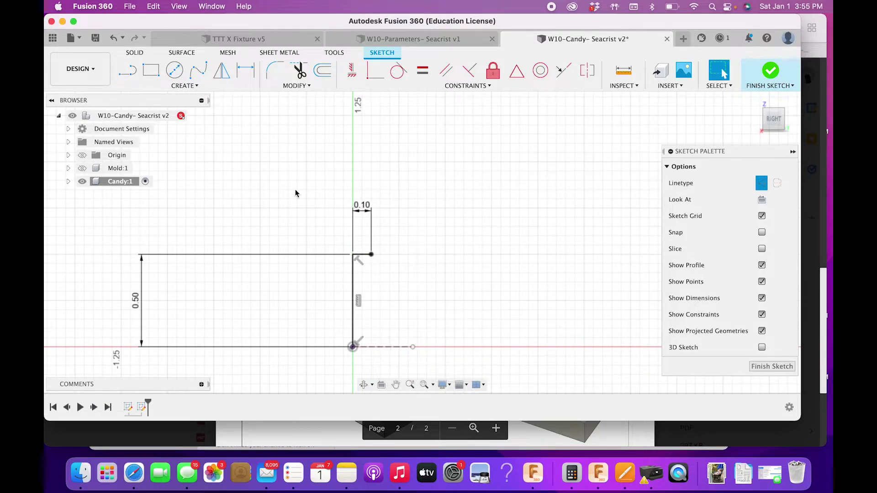
- Draw a solid 3-point arc bulging outward from the end of the 0.1 in line to the end of the construction line
click(184, 86)
mouse_move(182, 181)
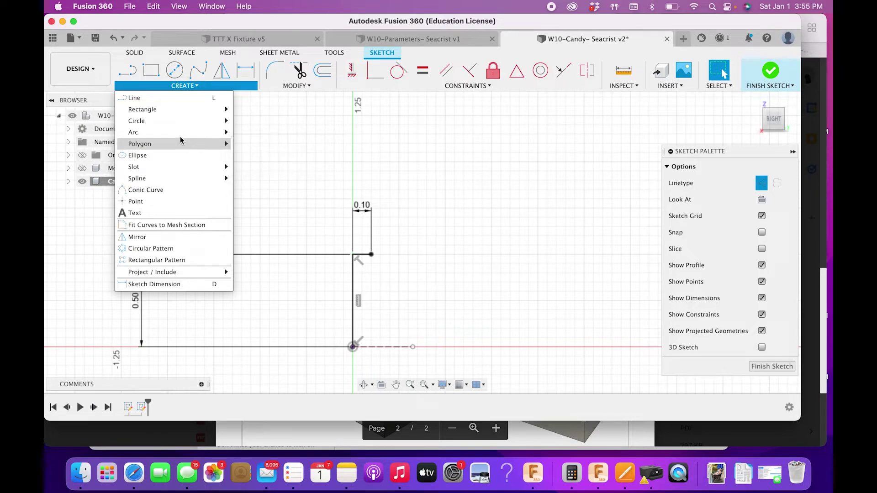
mouse_move(142, 132)
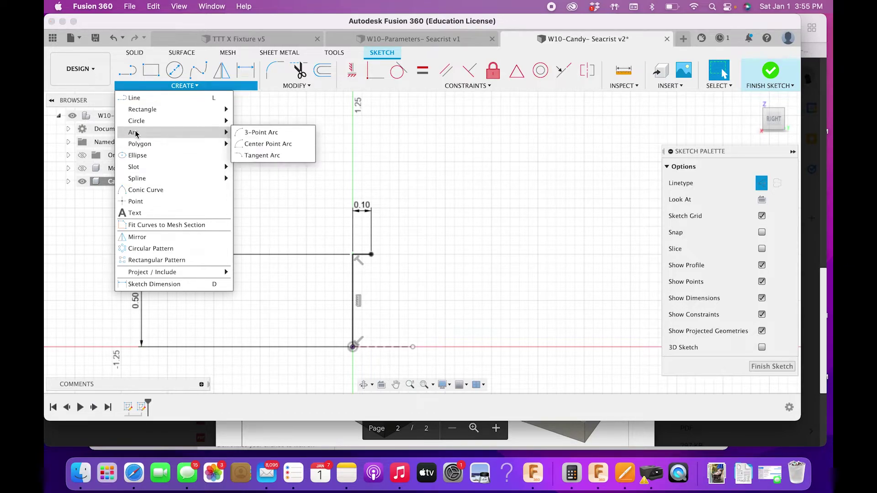
click(256, 137)
click(371, 254)
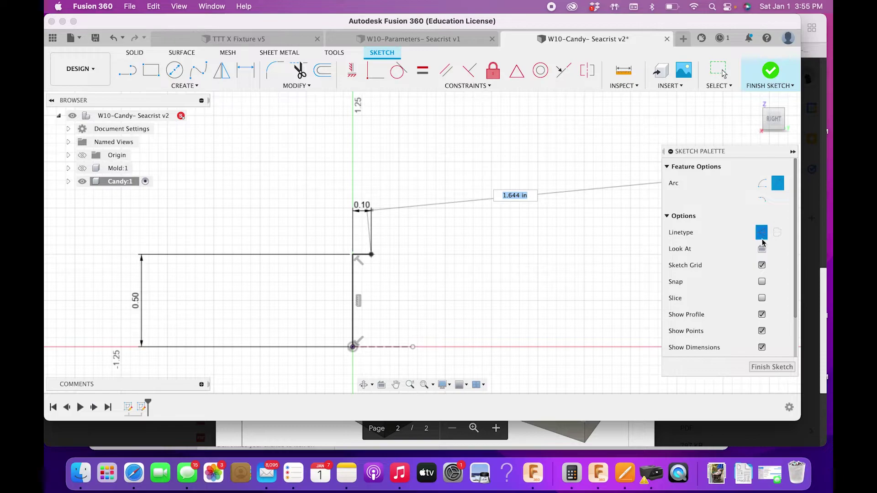
click(415, 347)
click(407, 305)
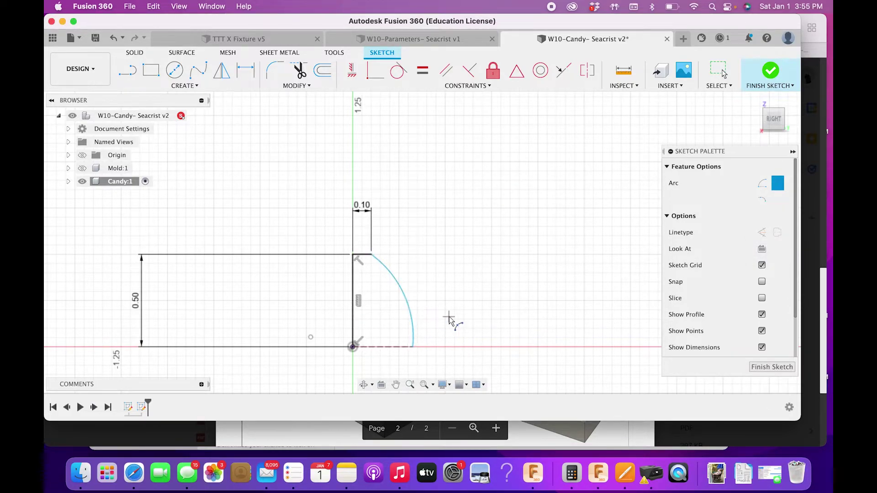
- Dimension the arc with a radius of 1 in
key(d)
click(412, 302)
click(485, 240)
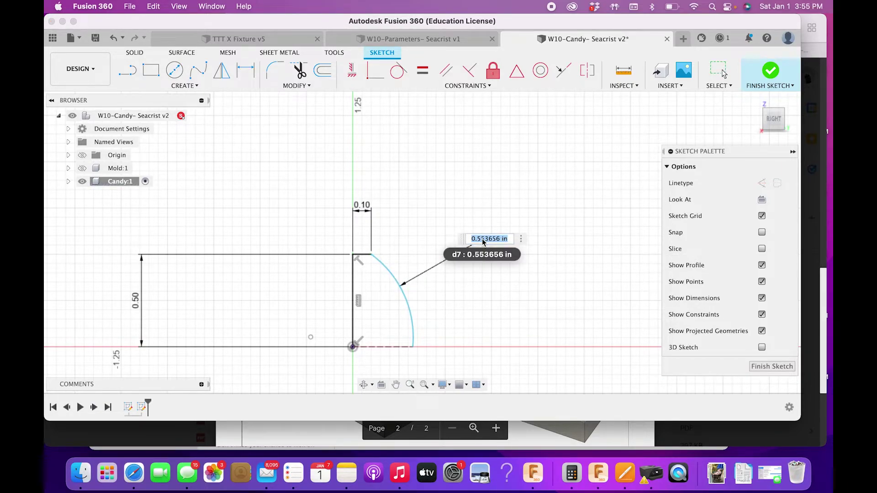
text(1)
key(Return)
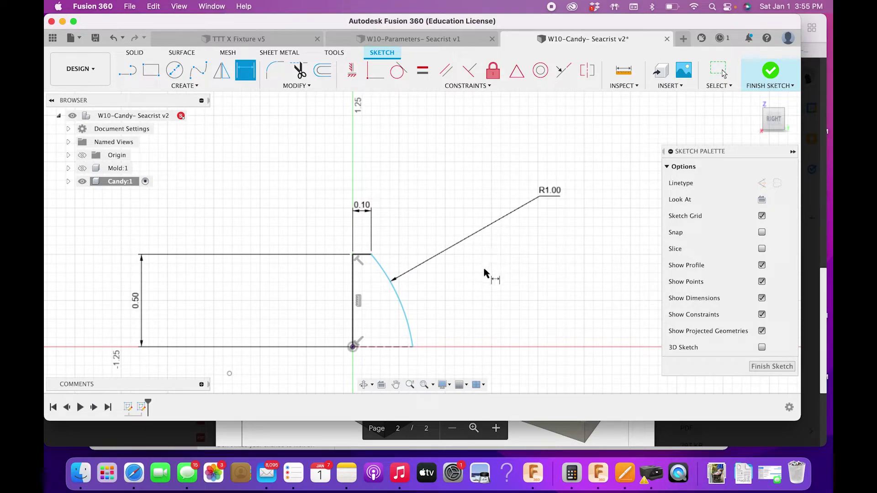
- Draw a vertical construction line 0.1 in long downward from the arc's lower endpoint
click(128, 70)
click(762, 183)
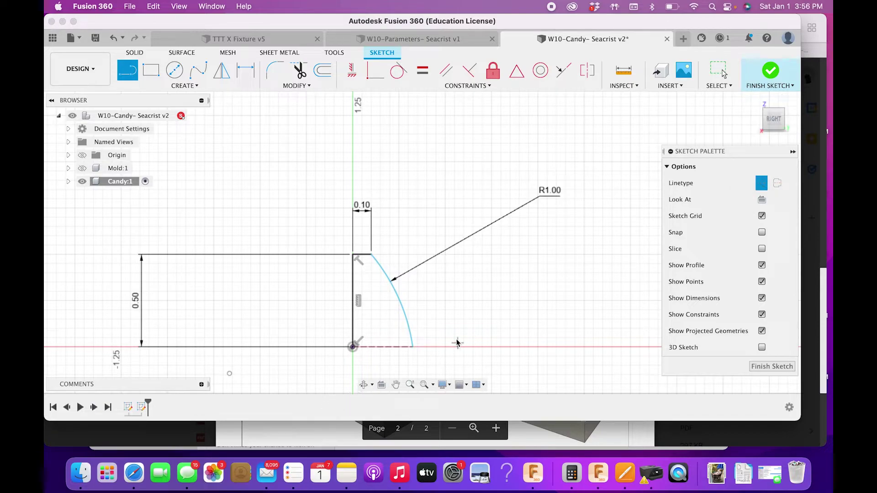
click(415, 350)
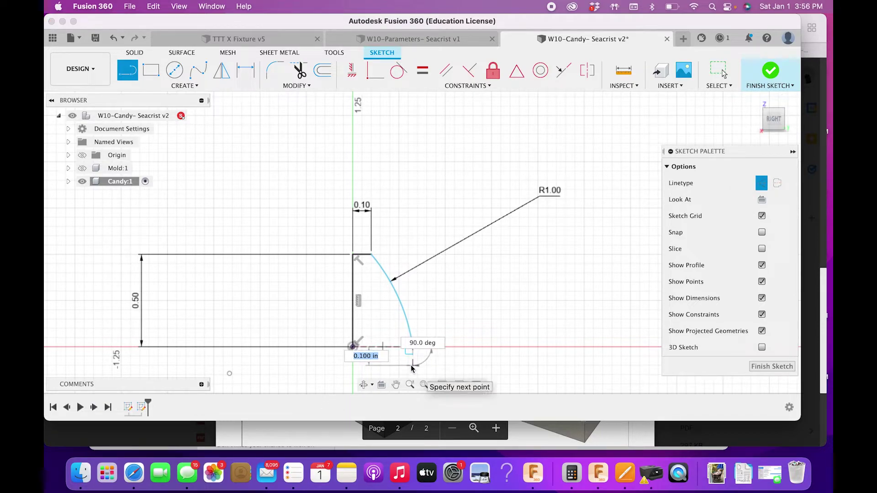
key(Return)
key(Escape)
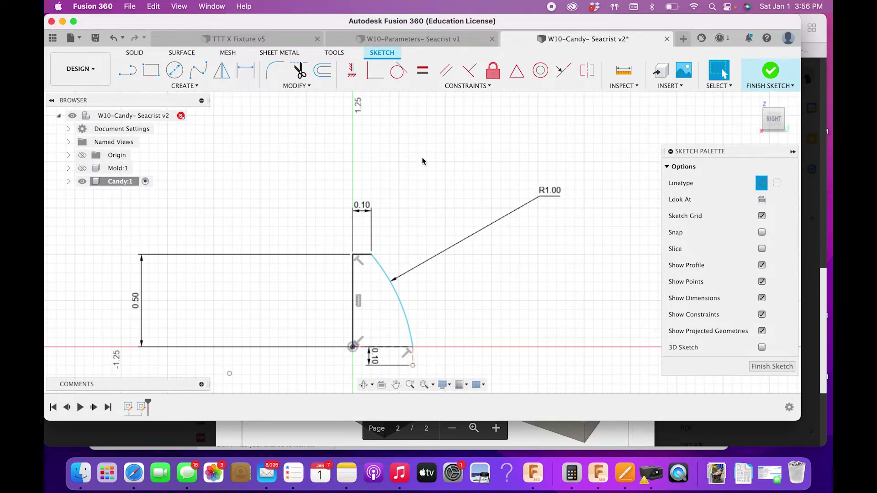
- Make the arc tangent to the short vertical construction line at its lower end
click(398, 69)
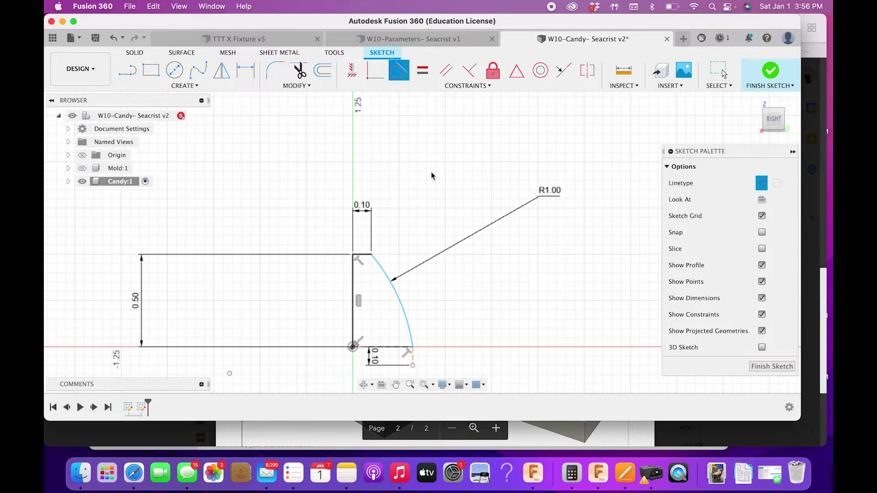
click(414, 343)
click(414, 364)
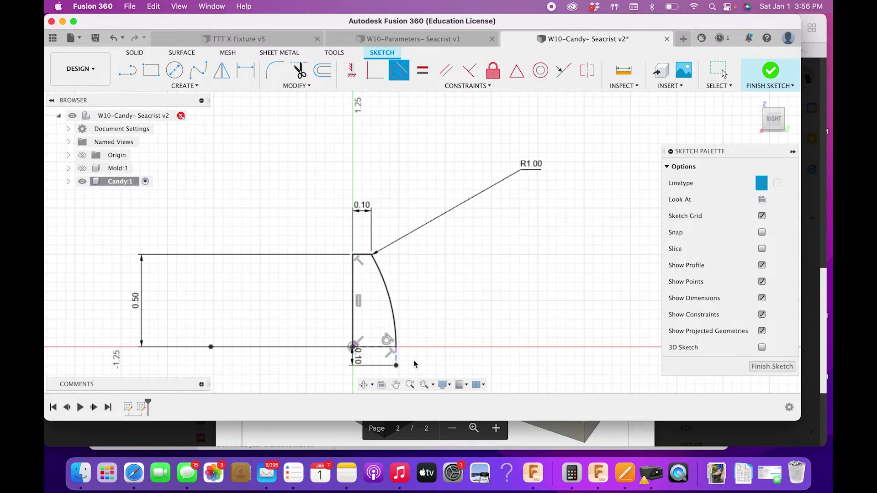
scroll(356, 287, down, 3)
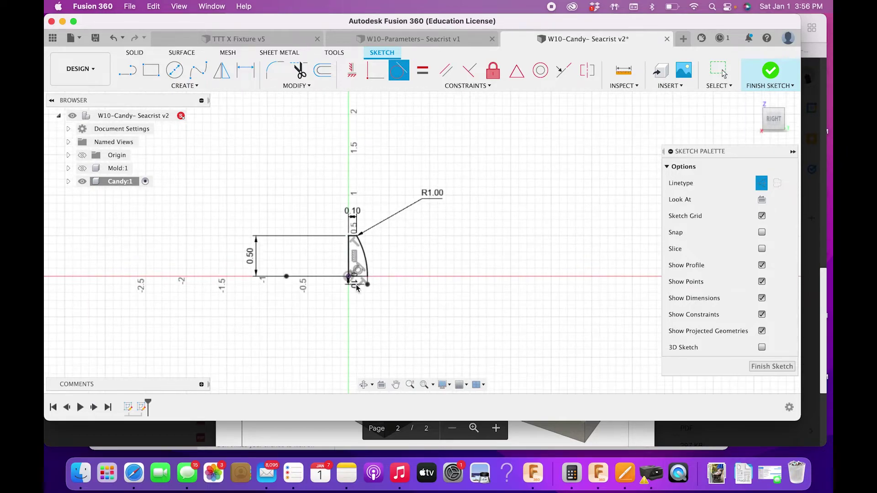
scroll(356, 288, up, 3)
key(Escape)
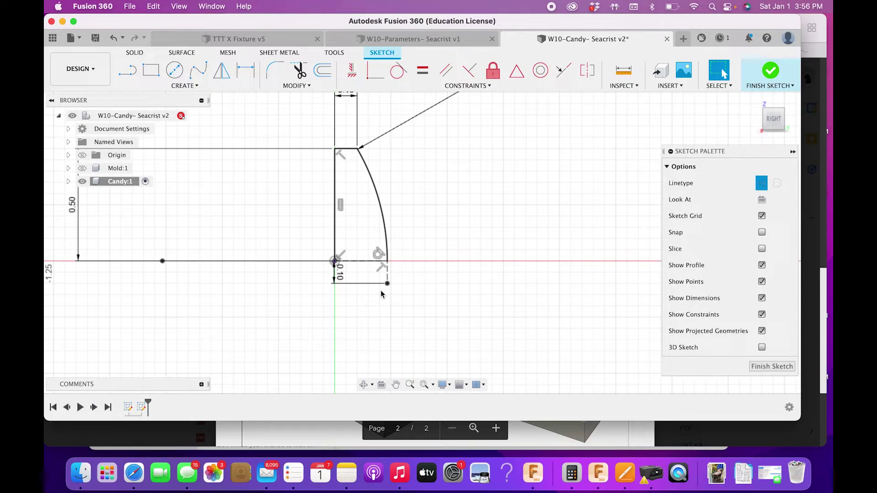
- Mirror the vertical line, the short horizontal line and the arc about the horizontal construction line to close the profile
click(222, 73)
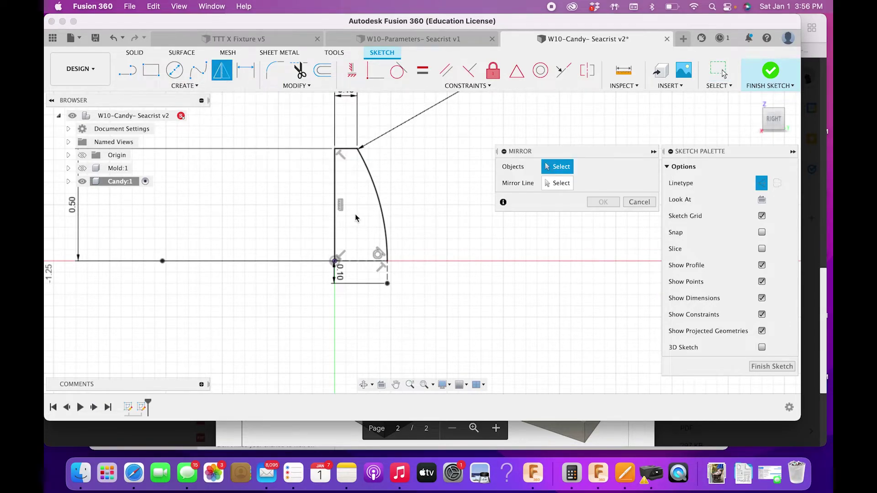
click(334, 194)
click(349, 149)
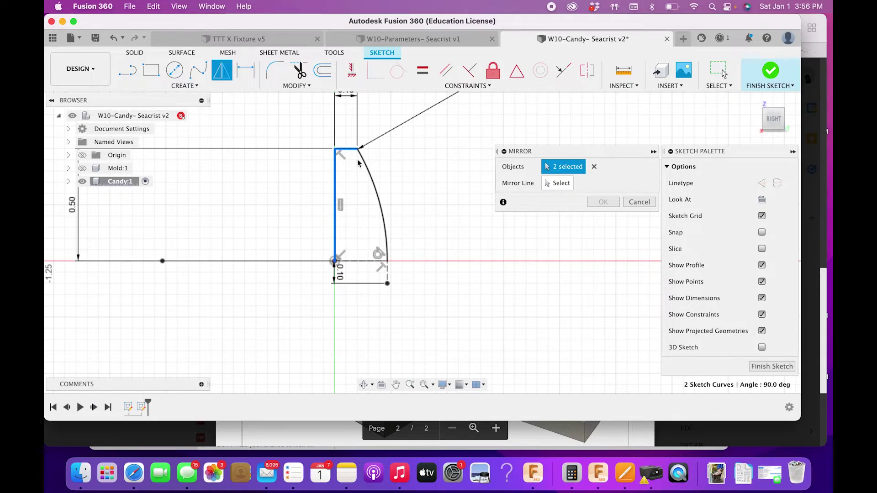
click(368, 170)
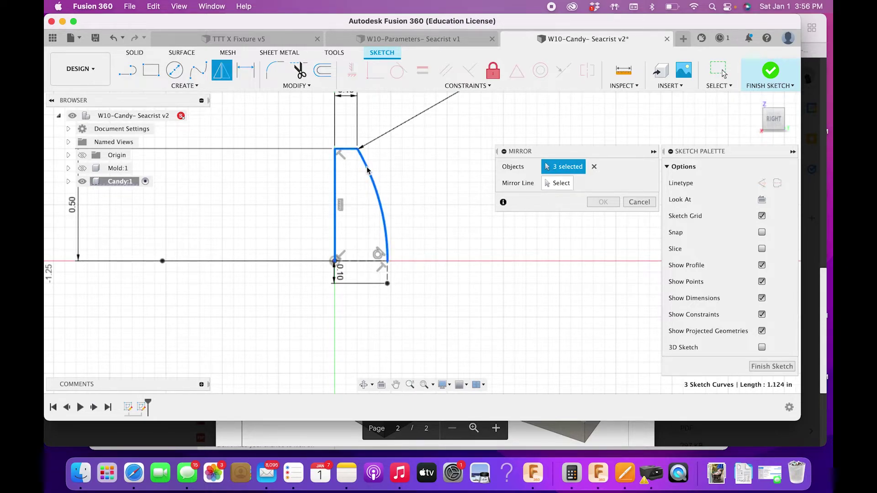
click(561, 183)
click(355, 261)
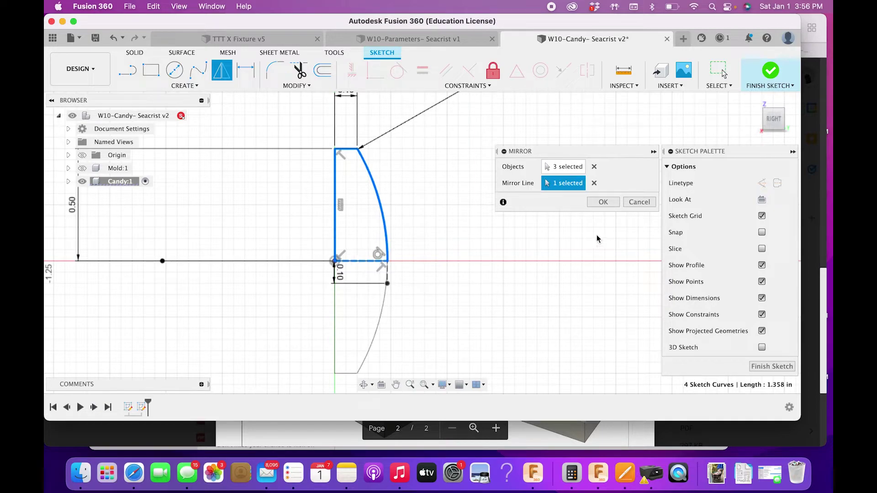
click(604, 203)
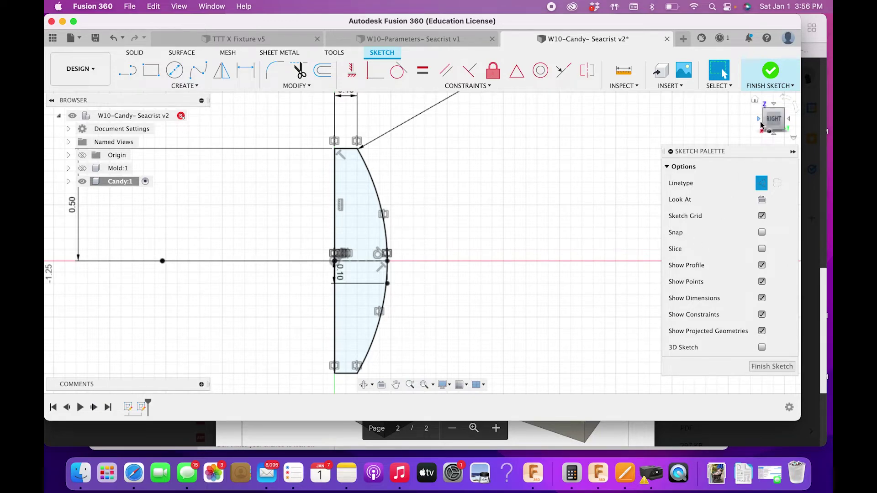
- Finish the sketch and extrude the candy profile symmetrically to a whole length of 2.25 in as a new body
click(773, 75)
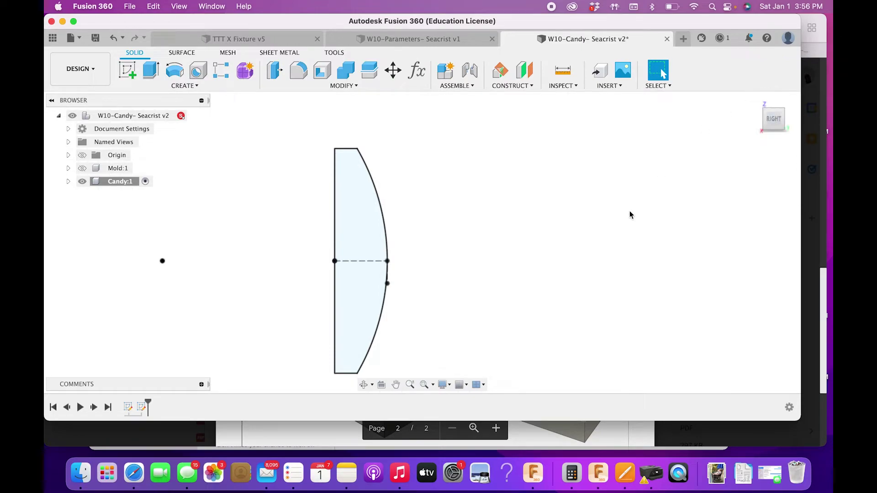
key(e)
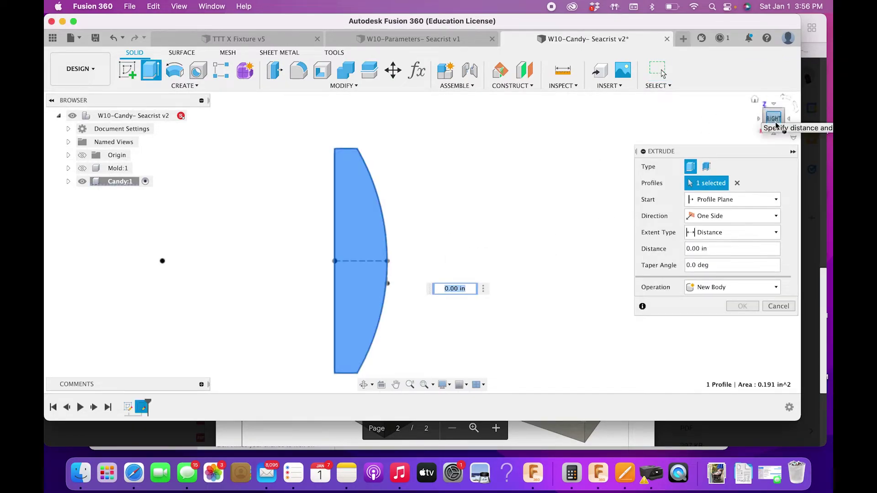
click(783, 129)
click(731, 215)
click(713, 254)
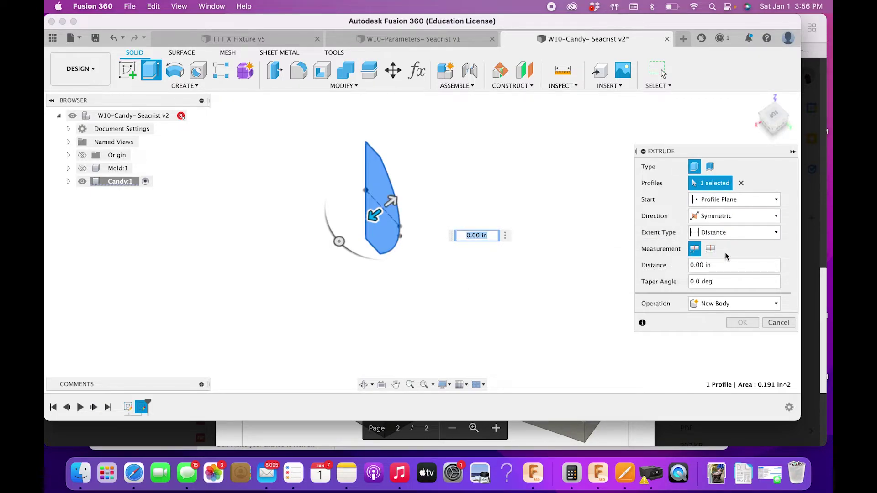
text(2)
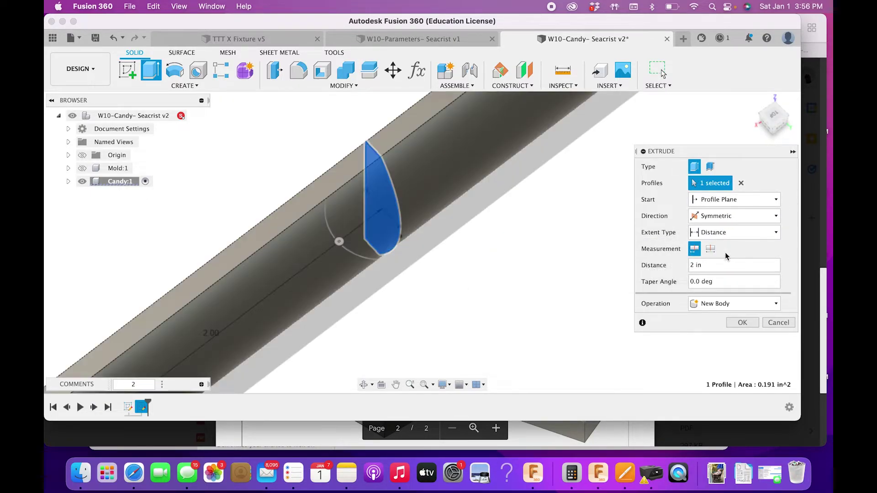
text(.25)
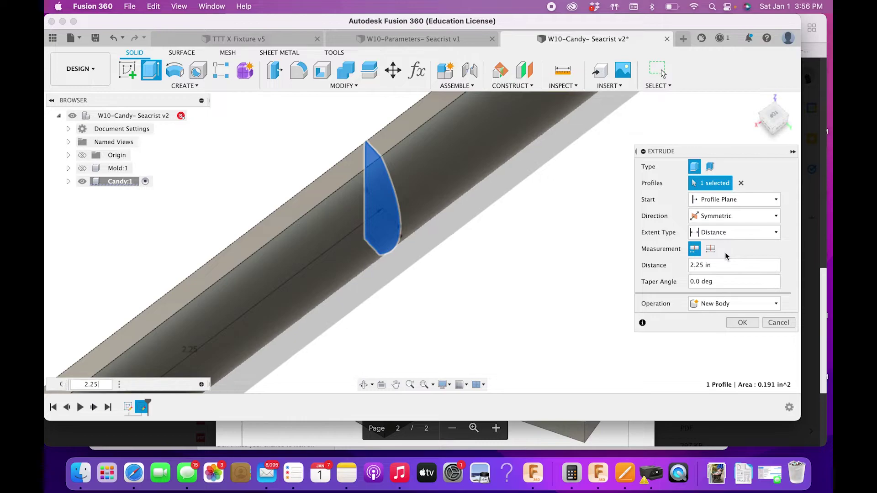
click(710, 250)
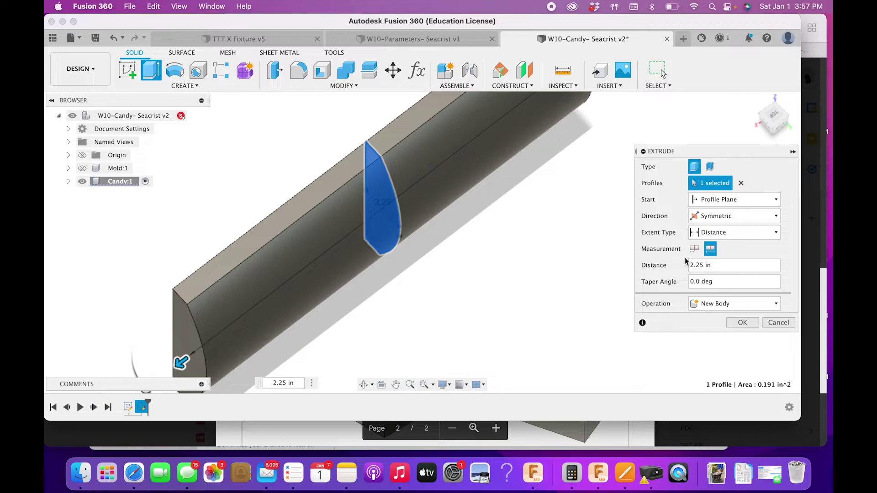
click(741, 323)
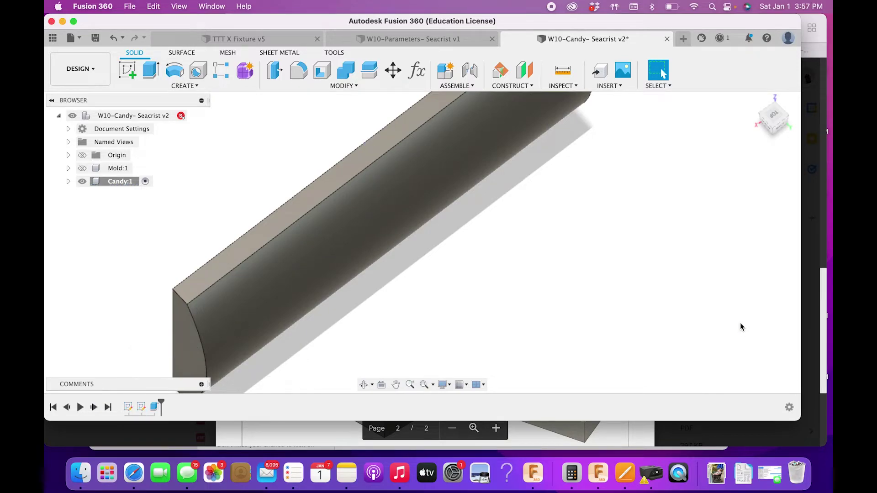
- Create a tangent construction plane on the candy body's curved face at a 0 deg angle
click(776, 125)
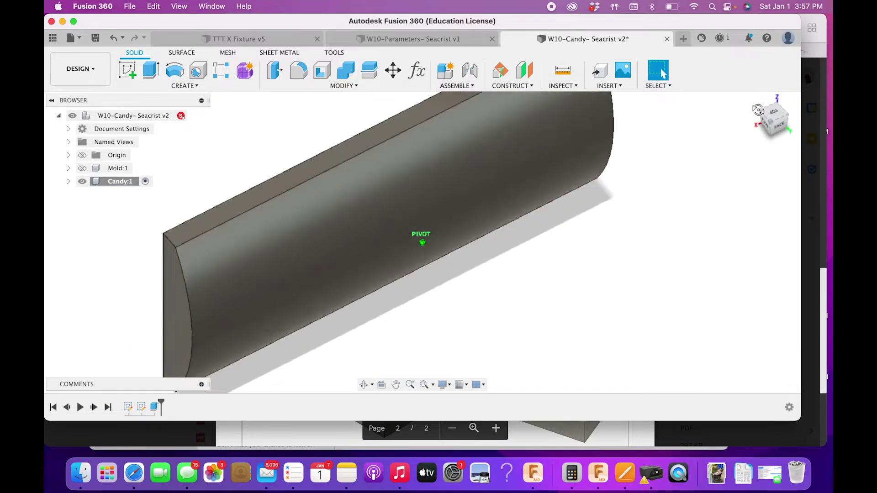
shift+middle_drag(734, 92, 731, 74)
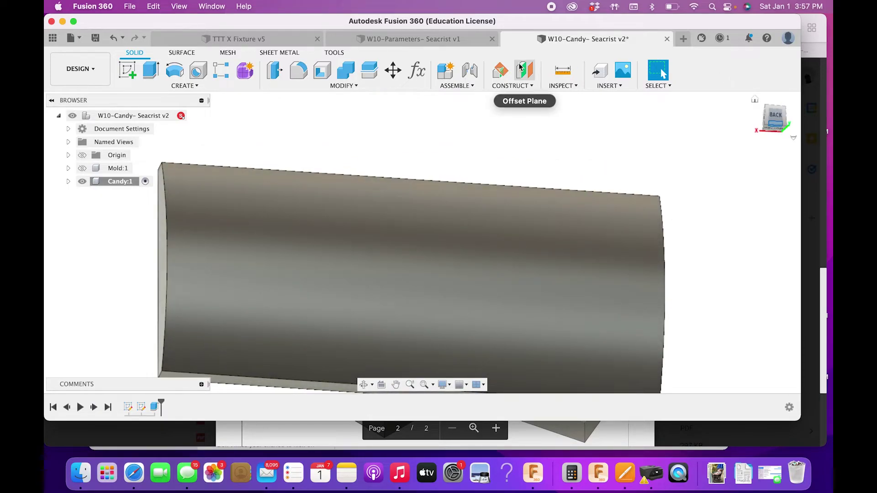
click(514, 87)
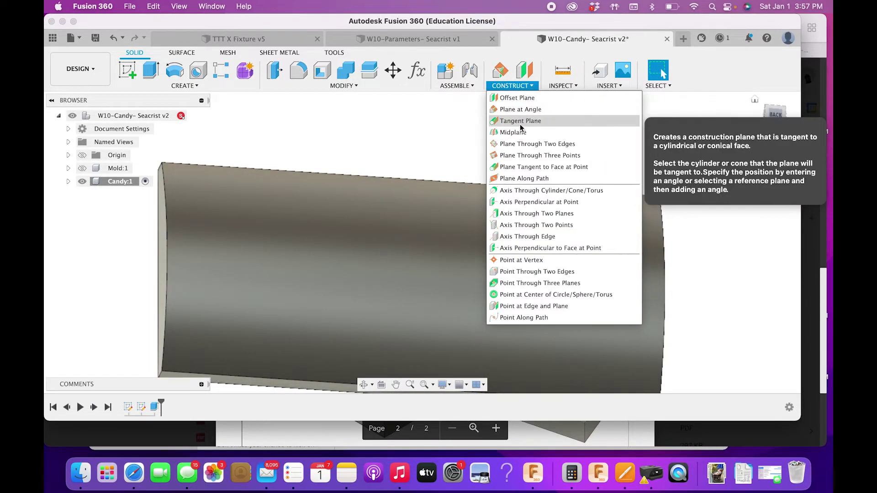
click(519, 122)
click(405, 276)
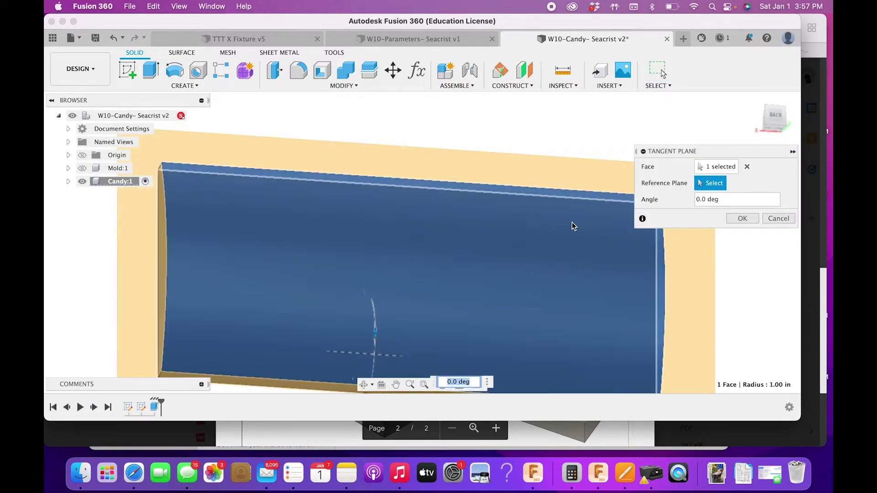
click(742, 218)
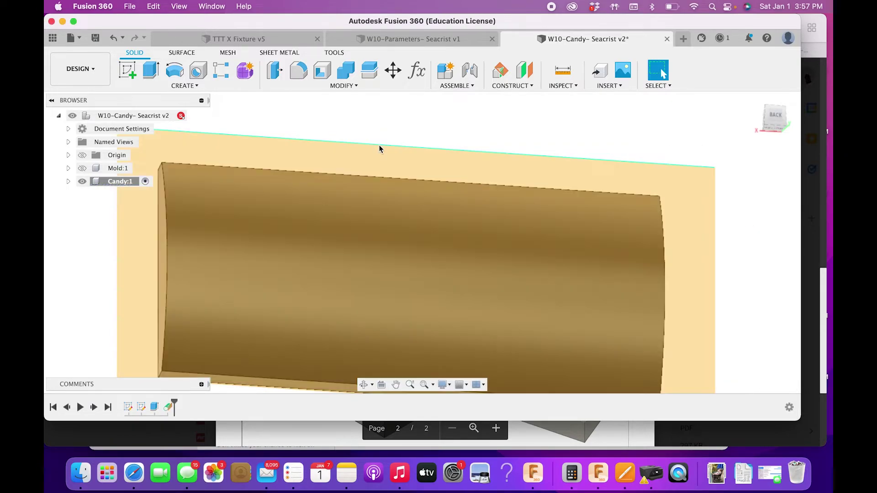
- Start a new sketch on the tangent plane over the candy's curved face
click(127, 71)
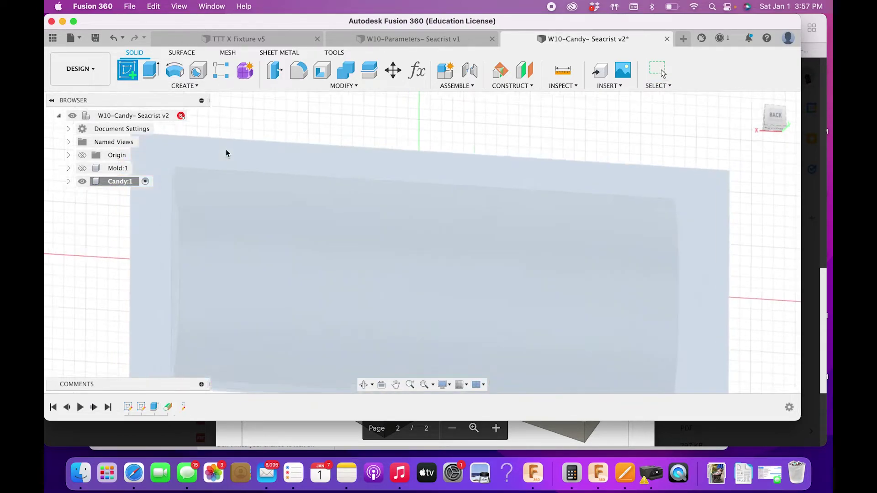
click(226, 149)
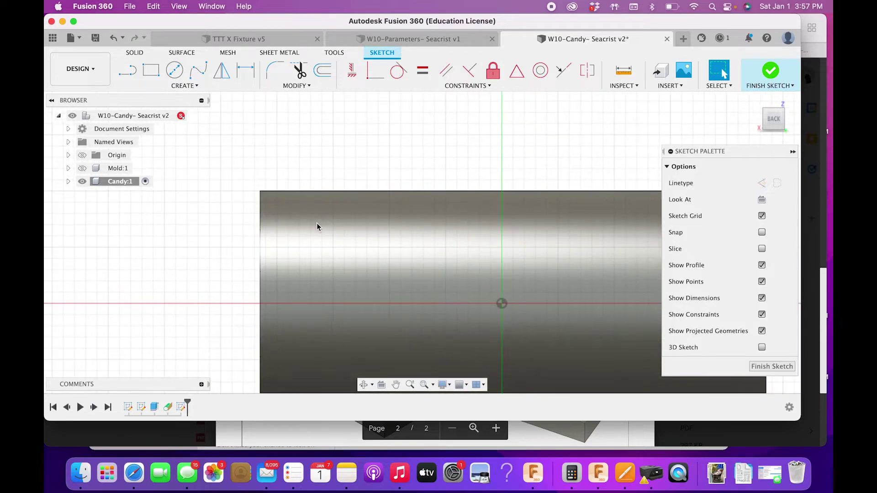
click(179, 86)
click(192, 225)
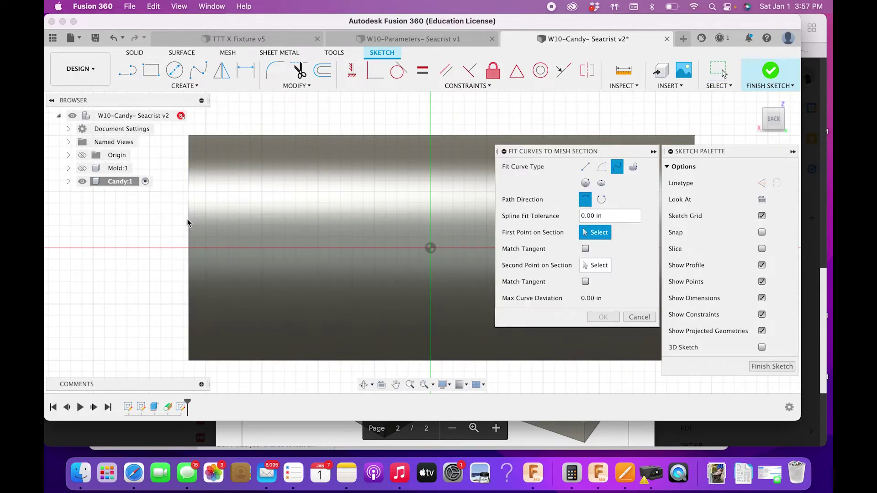
click(639, 317)
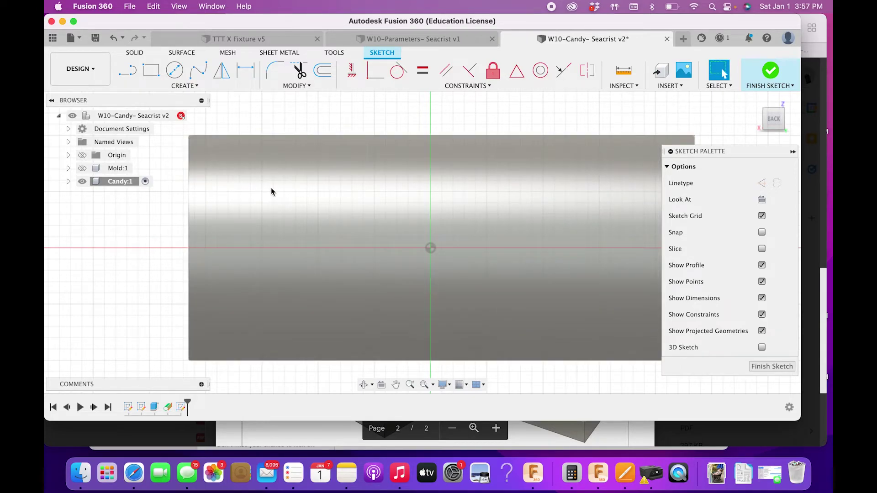
- Place a rectangular sketch text frame over the candy's curved face and enter the text "Candy"
click(183, 86)
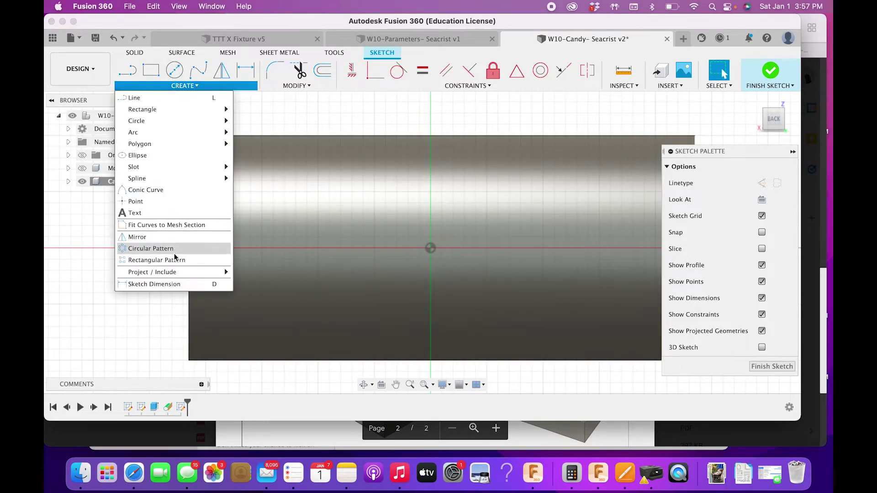
click(169, 212)
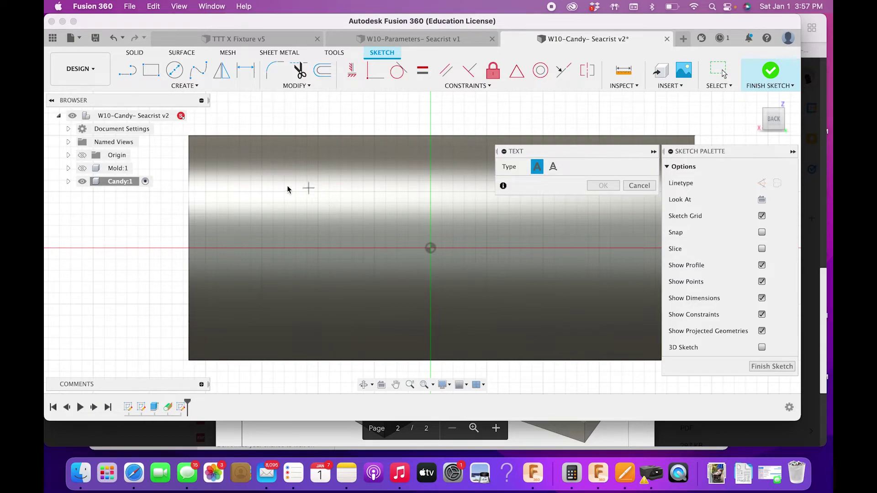
click(566, 317)
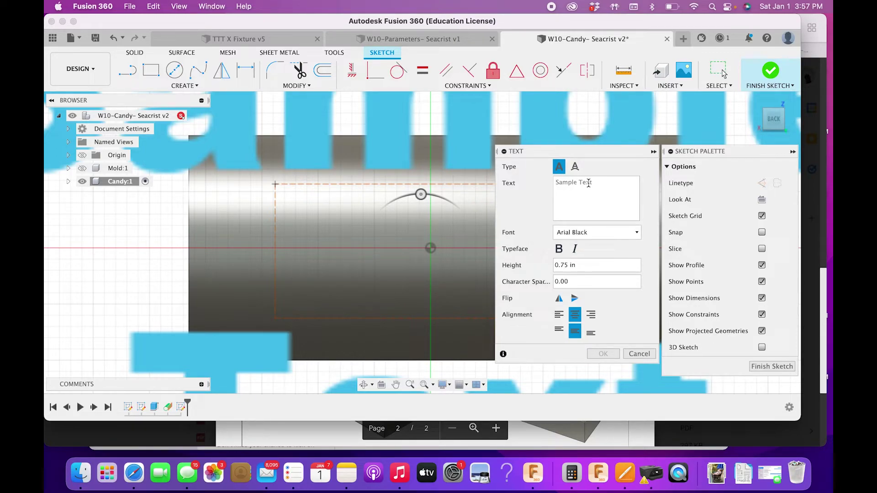
text(Cand)
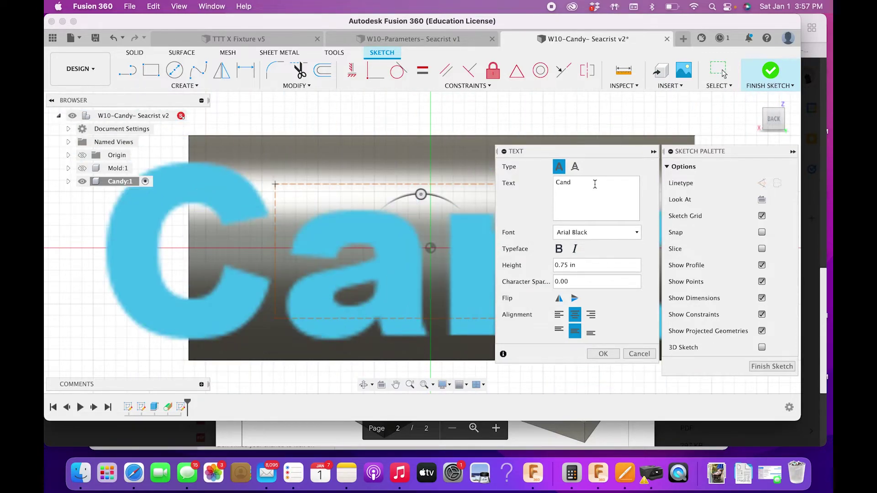
text(y)
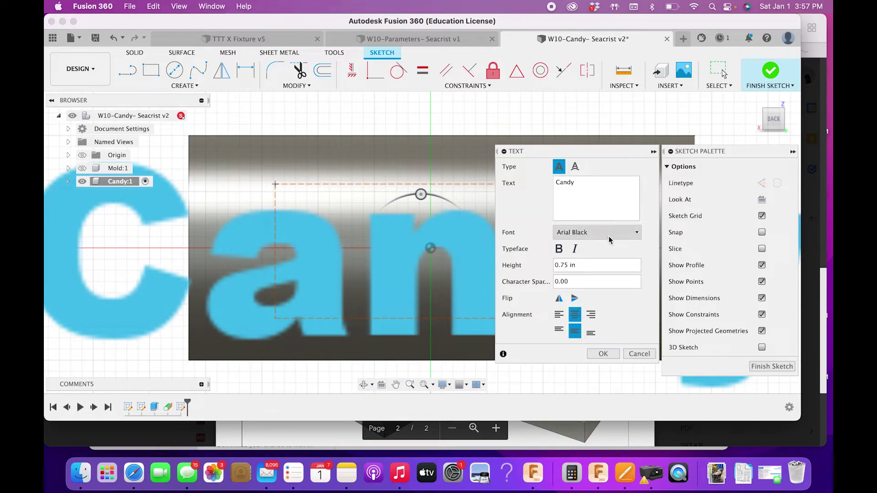
- Try a height of 0.5 in for the "Candy" text and compare it with the size of the candy body
double_click(593, 263)
drag(592, 264, 554, 265)
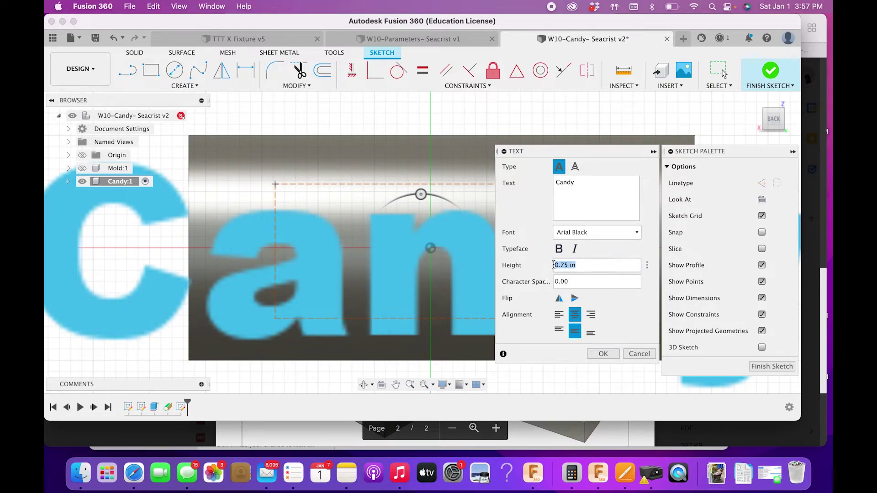
text(.5)
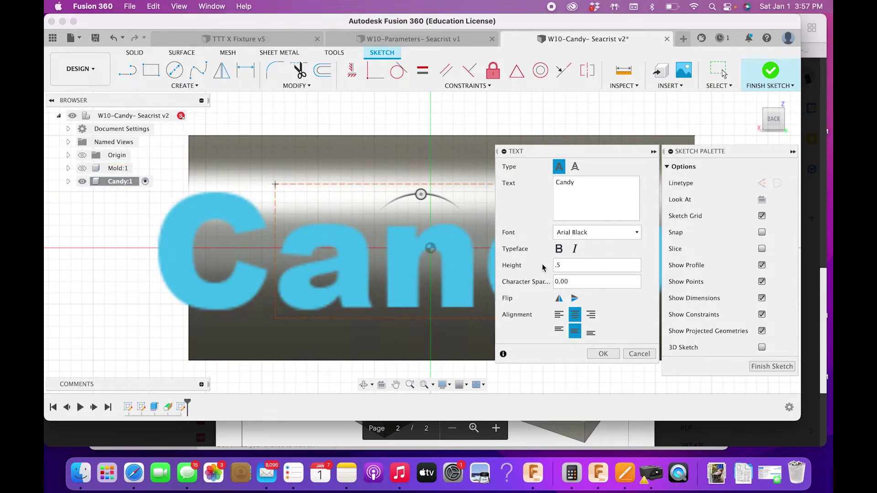
scroll(409, 231, down, 3)
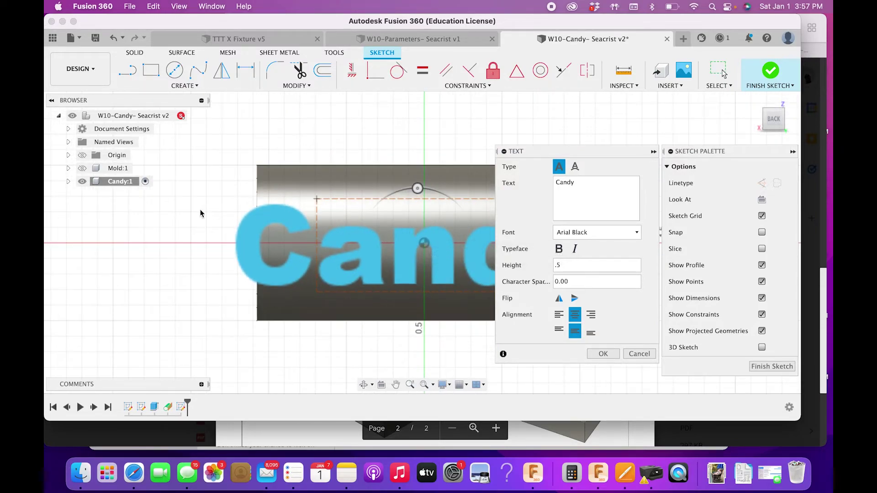
scroll(192, 215, down, 5)
scroll(192, 215, up, 5)
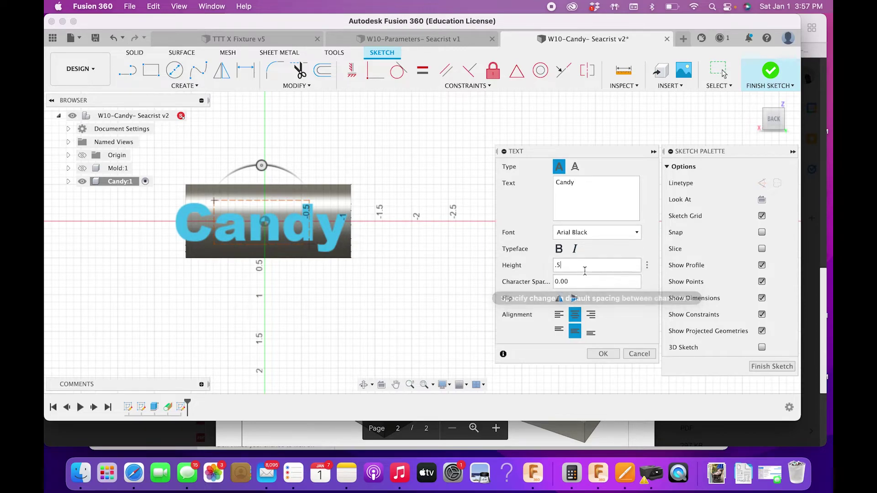
- Set the "Candy" text height to 0.375 in and accept the text
click(539, 268)
text(.3)
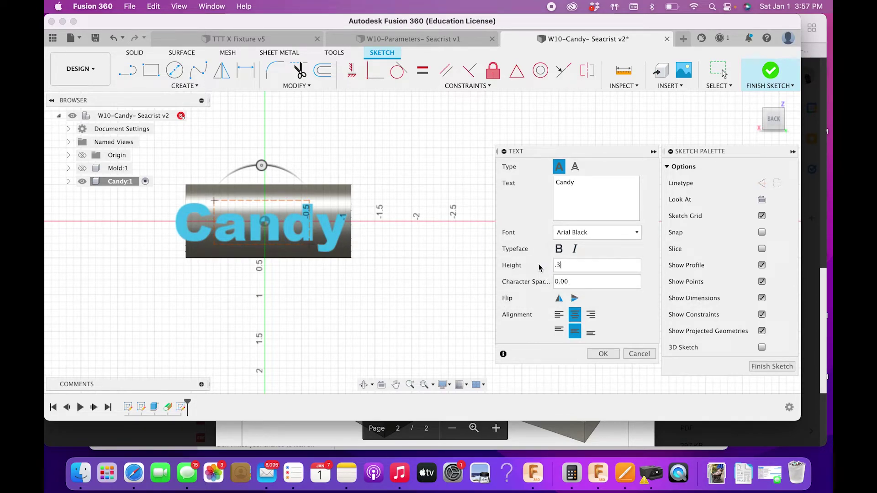
text(75)
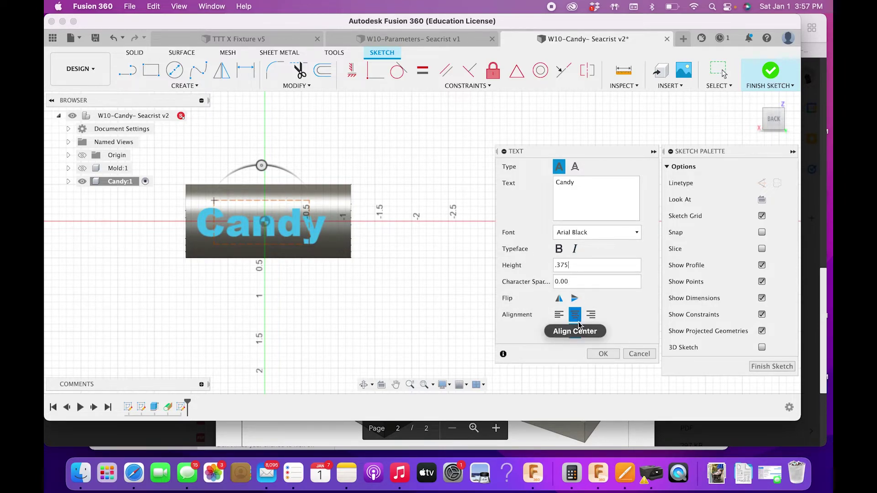
click(602, 354)
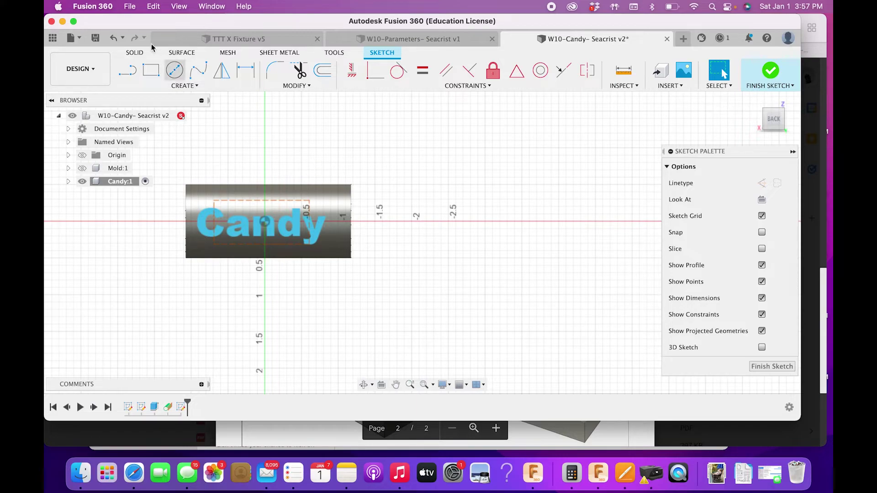
- Draw a diagonal construction line across the text frame from its upper-left corner to its lower-right corner
click(127, 69)
click(761, 182)
scroll(185, 196, up, 1)
scroll(185, 196, up, 3)
click(242, 207)
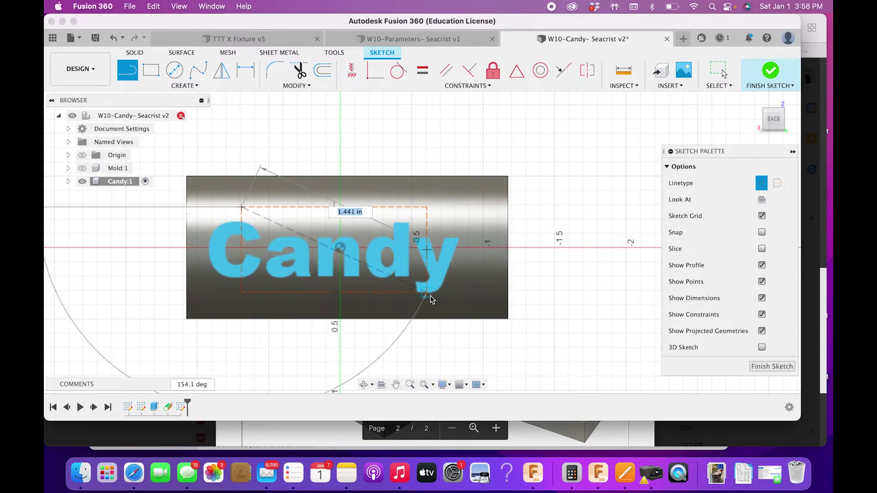
click(428, 292)
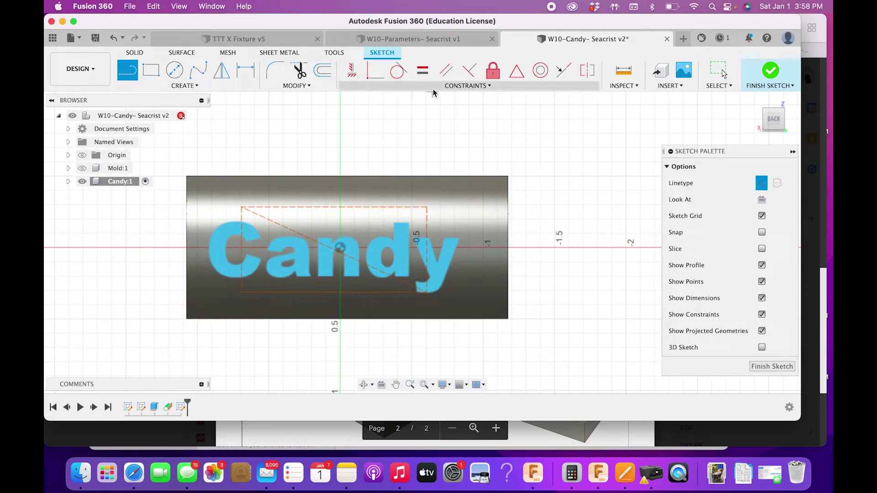
- Center the text frame by constraining the diagonal line's midpoint to the sketch origin, and finish the sketch
click(370, 79)
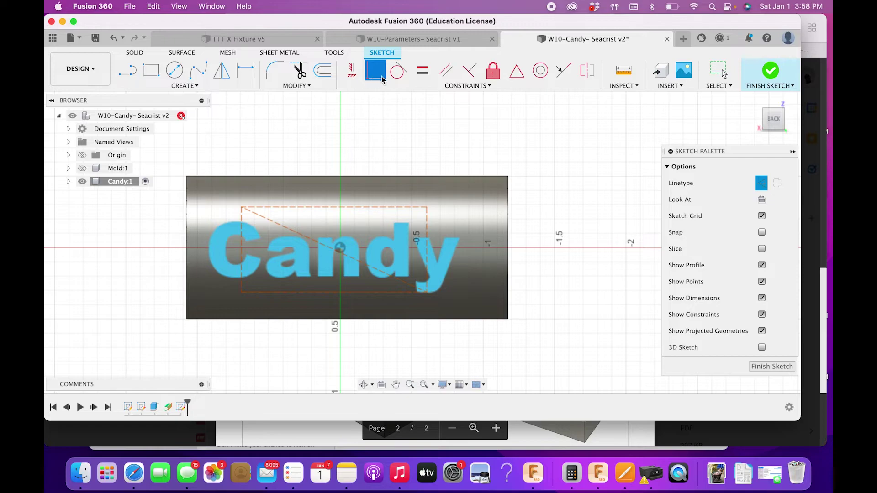
click(517, 71)
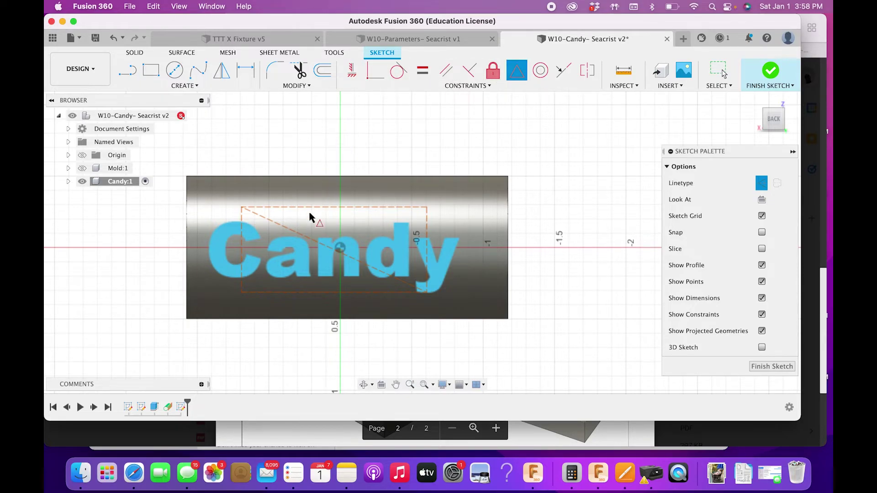
click(297, 233)
click(340, 248)
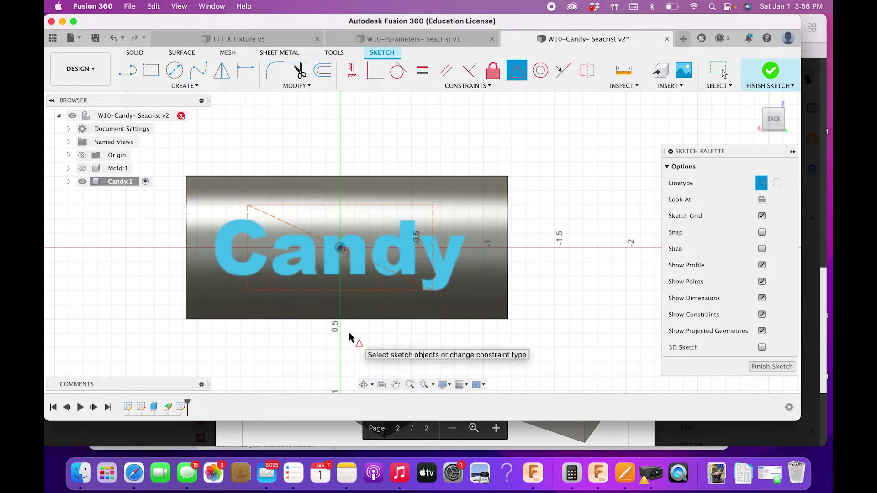
key(Escape)
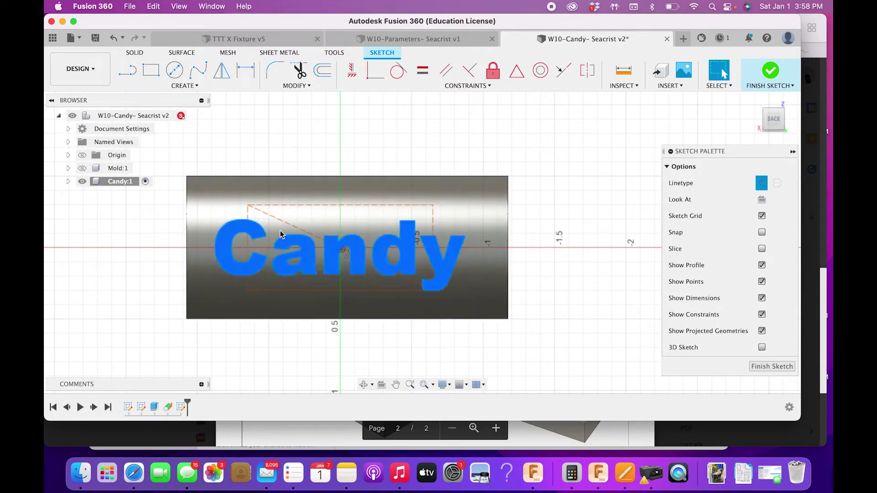
click(758, 367)
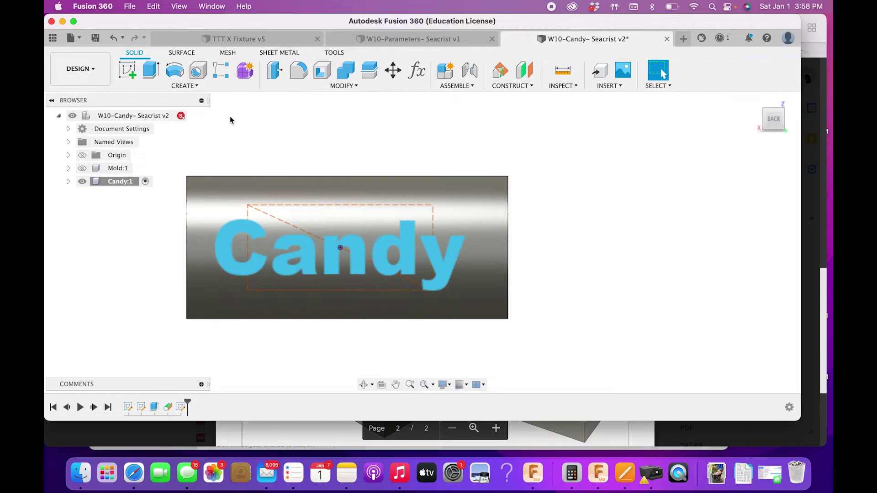
- Emboss the "Candy" sketch text raised onto the curved front face of the candy body with a depth of 0.05 in
click(191, 88)
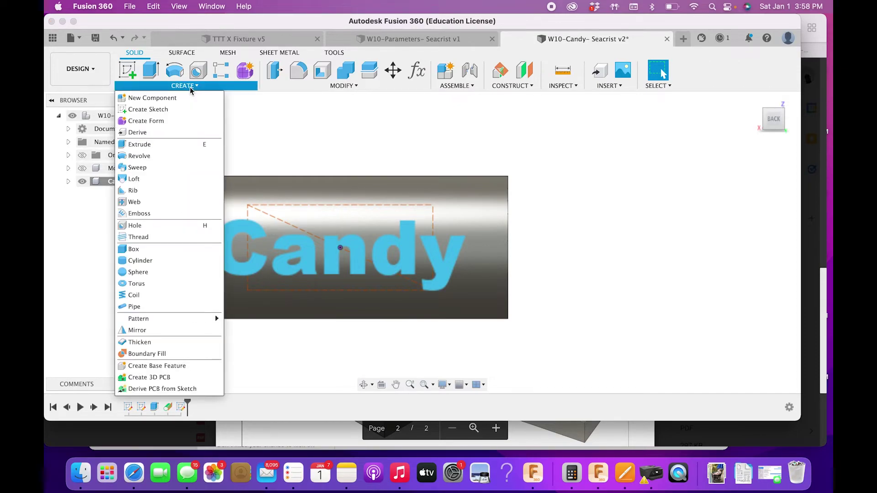
click(173, 213)
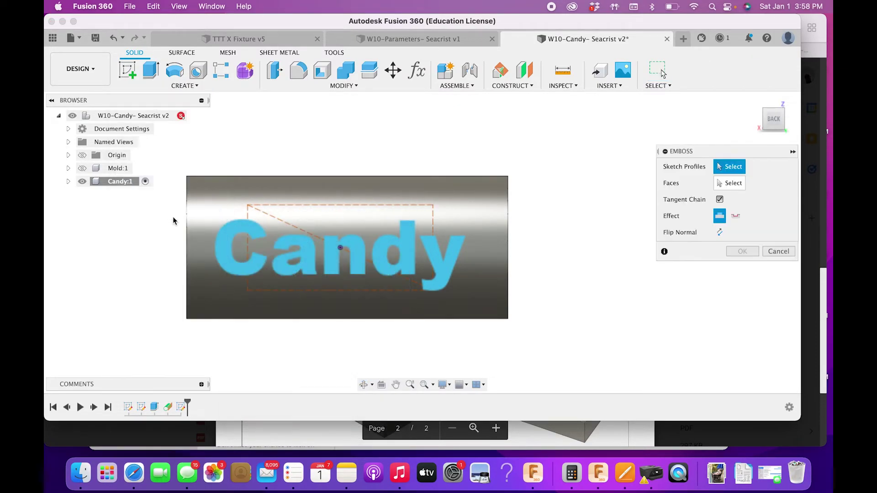
click(235, 252)
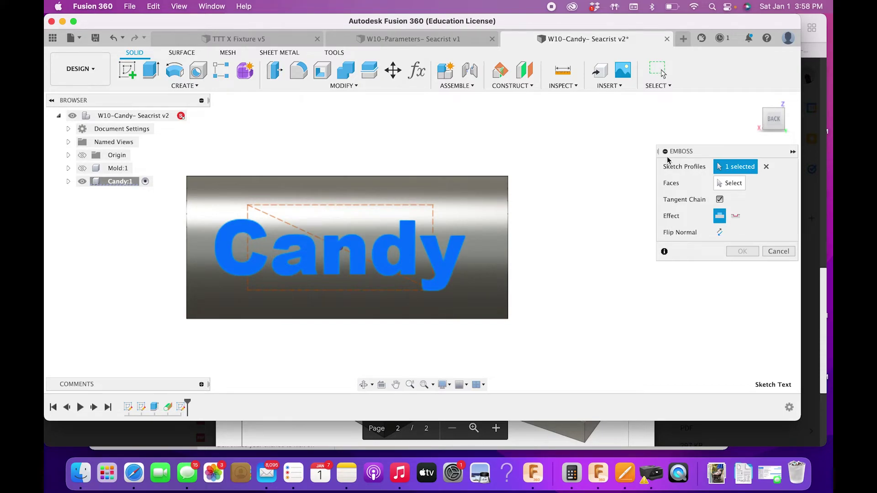
click(729, 183)
click(477, 228)
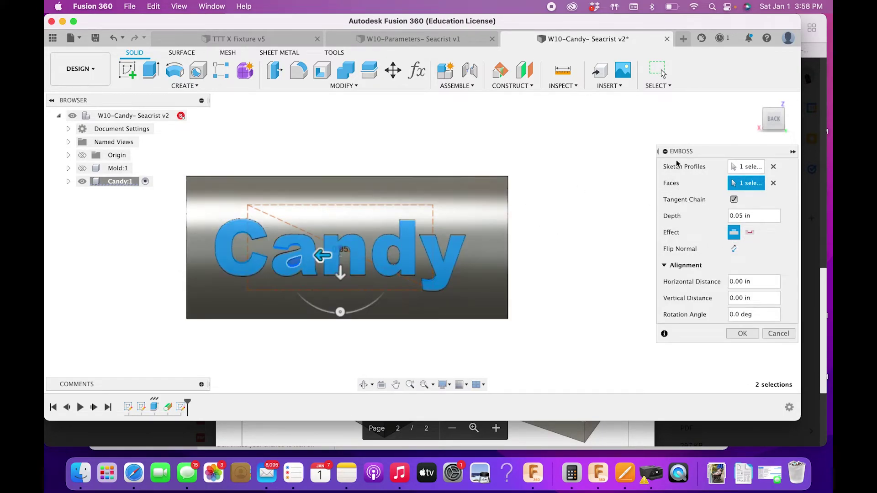
click(783, 130)
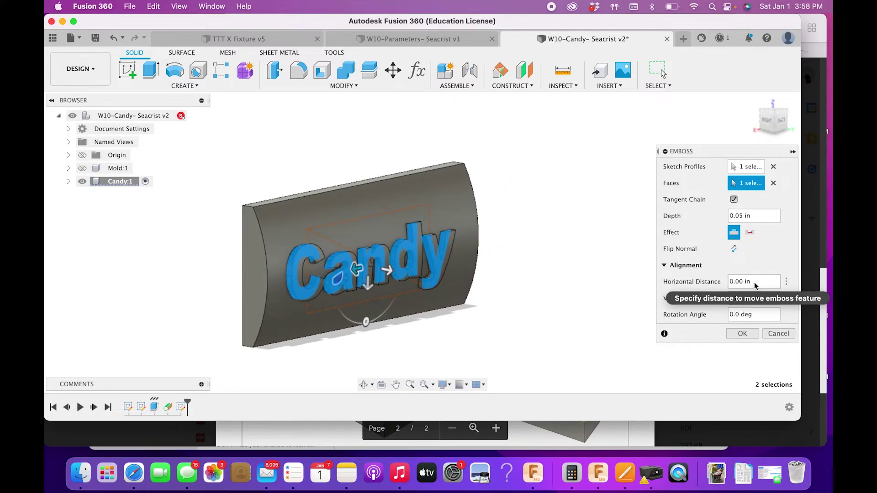
click(741, 335)
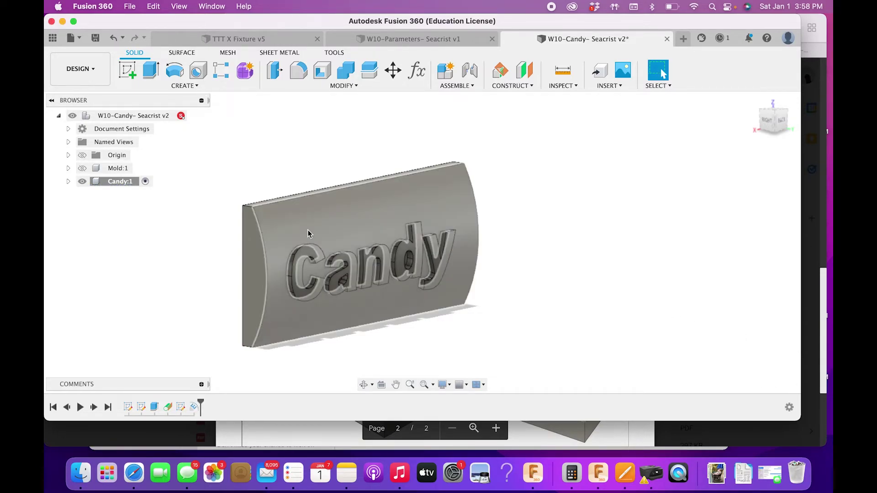
- Start a fillet on the four short corner edges of the candy body and try a 0.2 in radius
key(f)
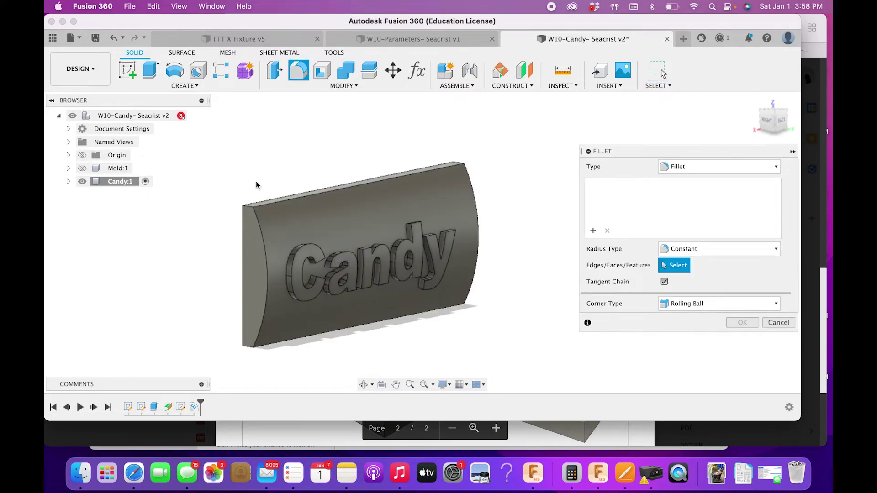
click(247, 208)
click(245, 347)
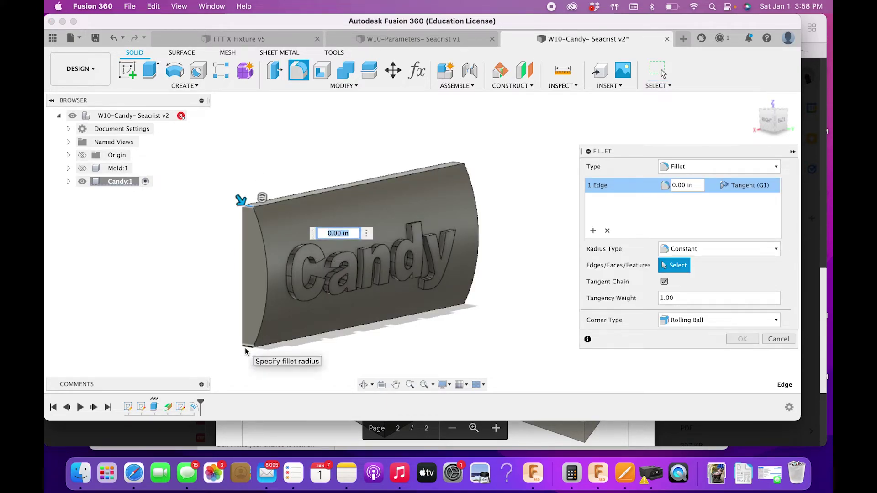
mouse_move(772, 121)
mouse_down()
mouse_move(782, 134)
mouse_move(771, 128)
mouse_up()
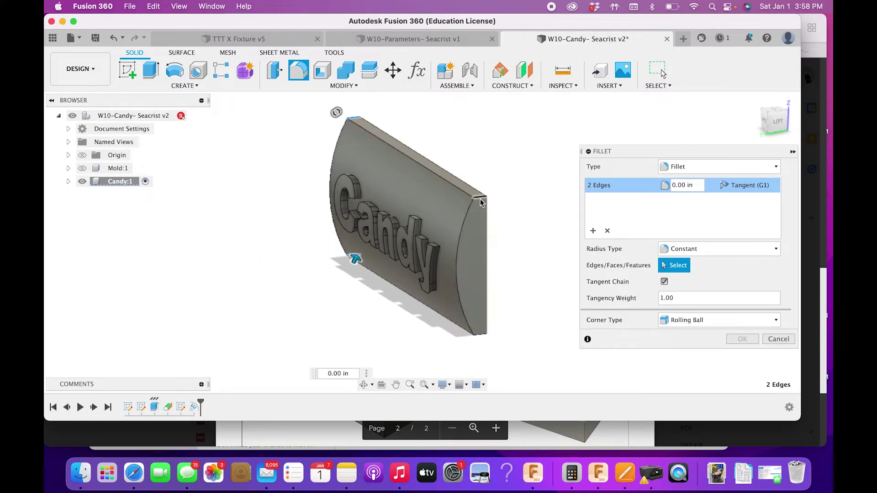
click(480, 332)
click(481, 335)
key(BackSpace)
text(.2)
key(Return)
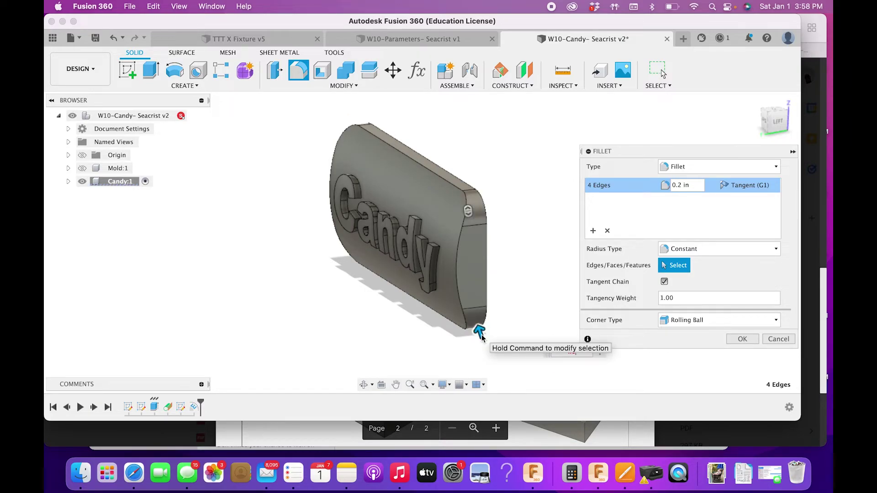
- Set the corner fillet radius to 0.1 in and accept the fillet
text(.1)
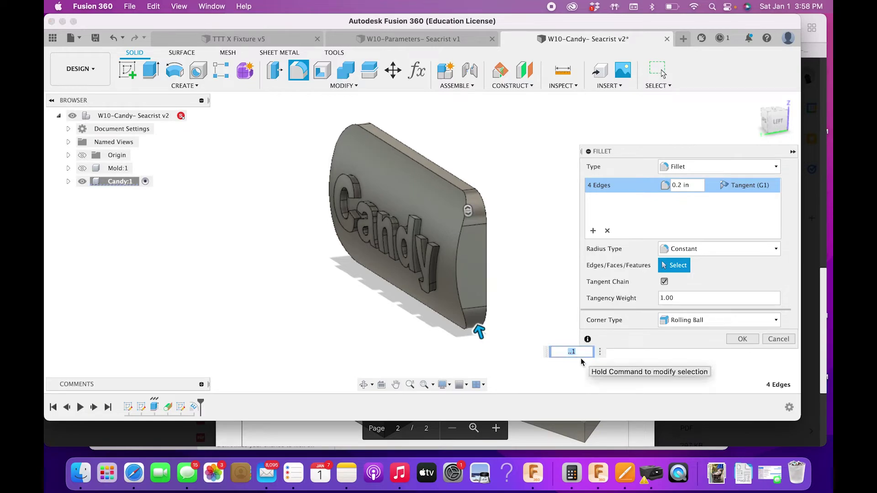
key(Return)
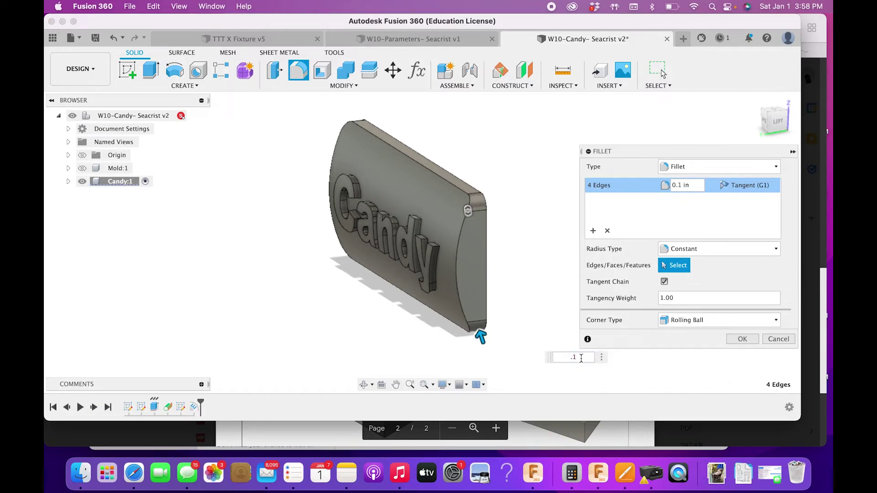
click(738, 339)
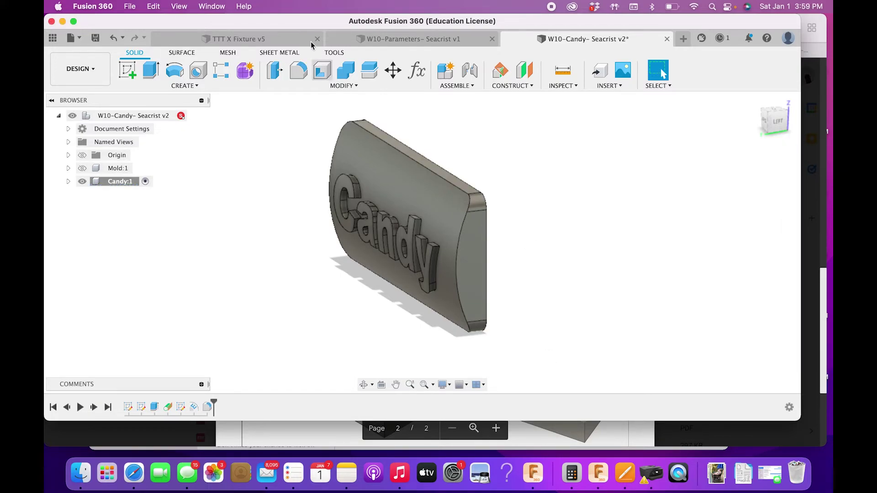
- Chamfer the edge loop around the candy body's curved face with an equal distance of 0.03 in
click(342, 86)
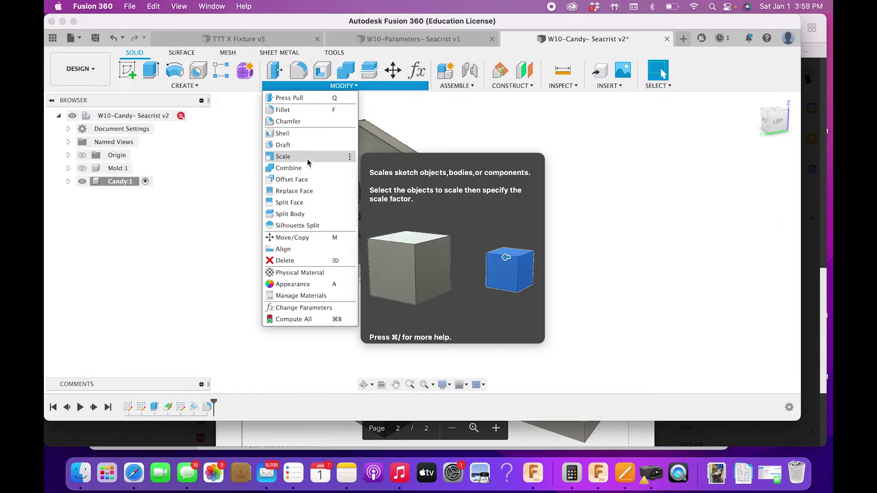
click(307, 122)
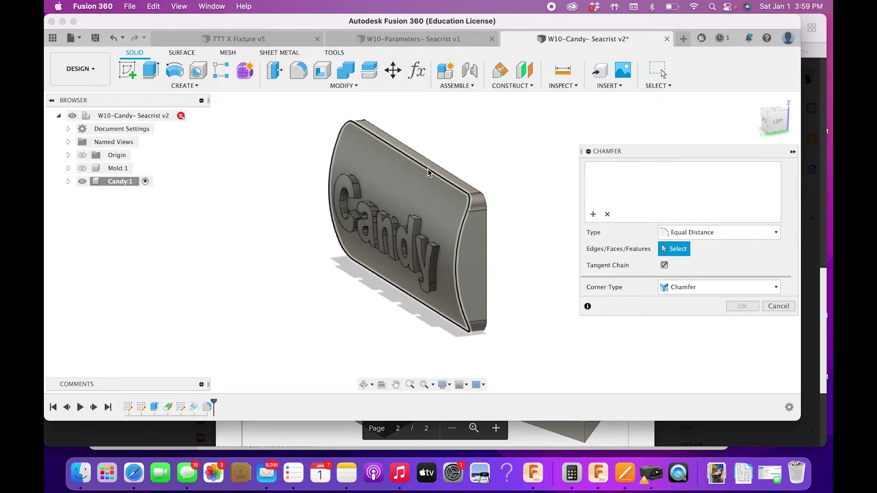
click(427, 171)
text(.03)
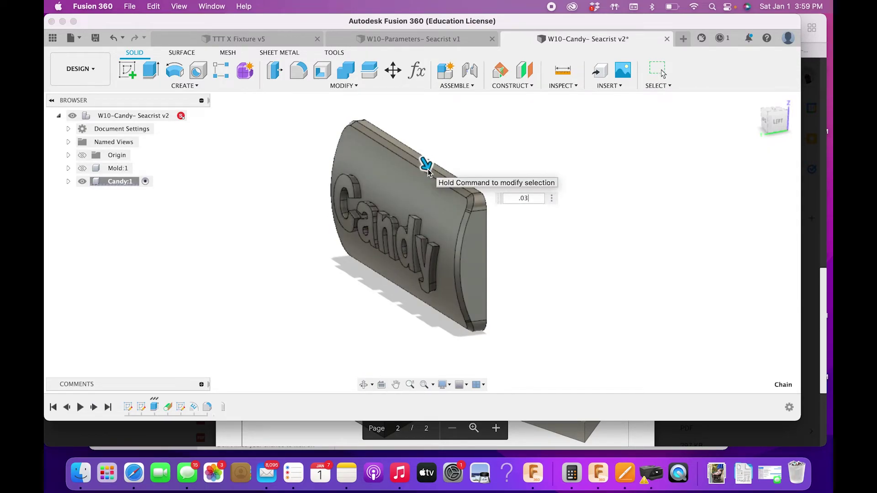
key(Return)
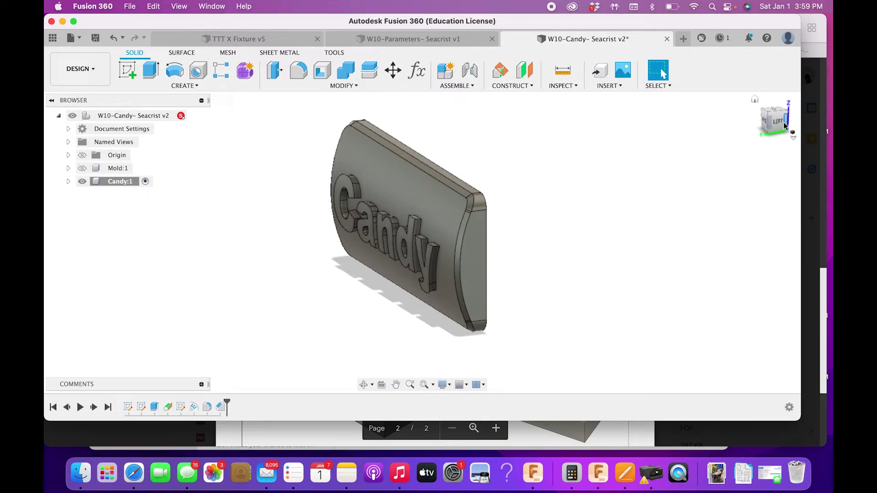
- Show the Mold component and inspect how the candy body sits inside the block
mouse_move(785, 126)
mouse_down()
mouse_move(808, 107)
mouse_move(817, 116)
mouse_move(831, 99)
mouse_up()
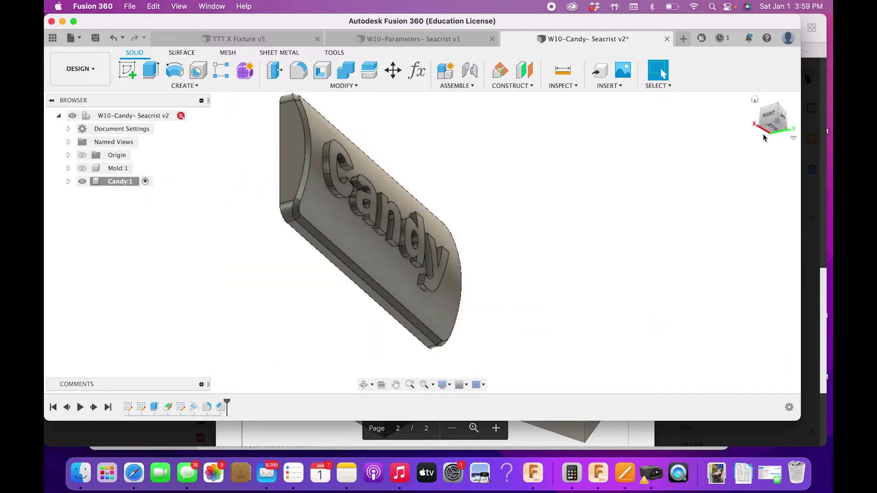
mouse_move(770, 118)
mouse_down()
mouse_move(758, 119)
mouse_move(757, 132)
mouse_up()
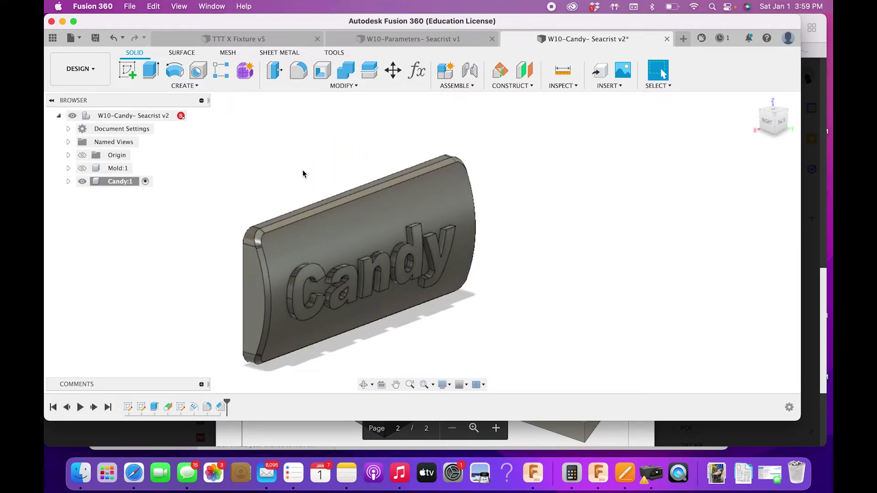
click(83, 169)
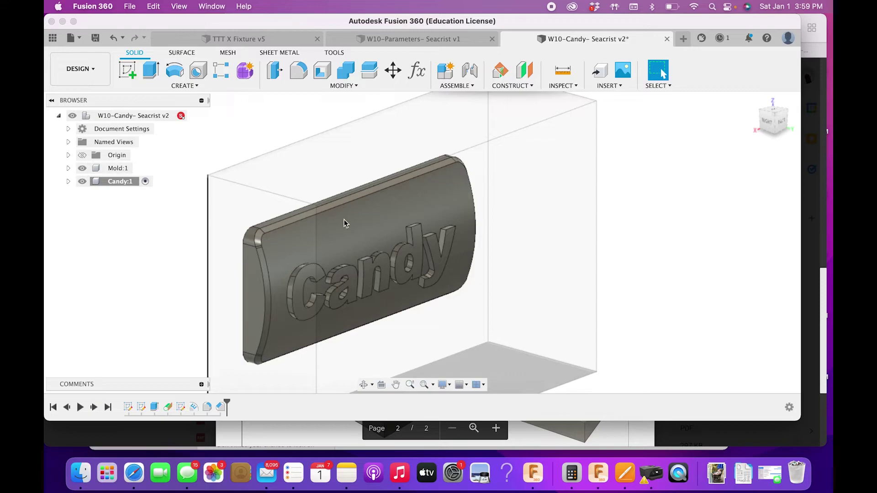
mouse_move(772, 118)
mouse_down()
mouse_move(831, 115)
mouse_move(815, 173)
mouse_move(776, 135)
mouse_up()
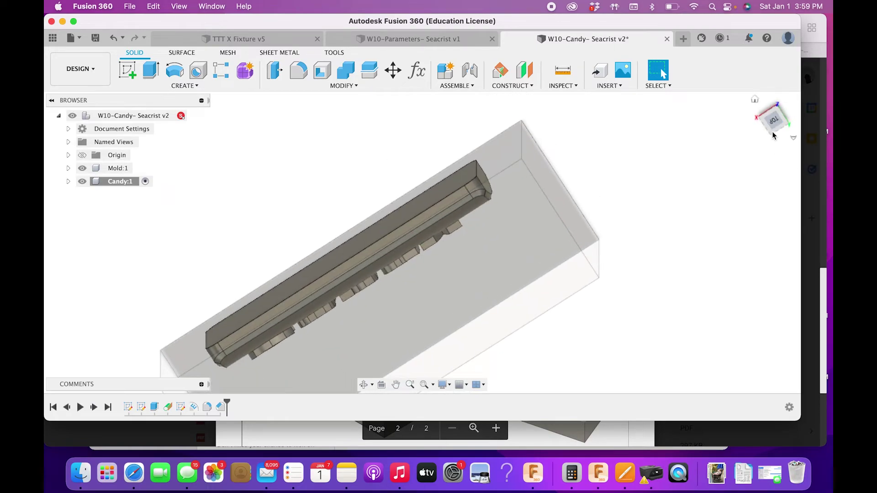
click(762, 122)
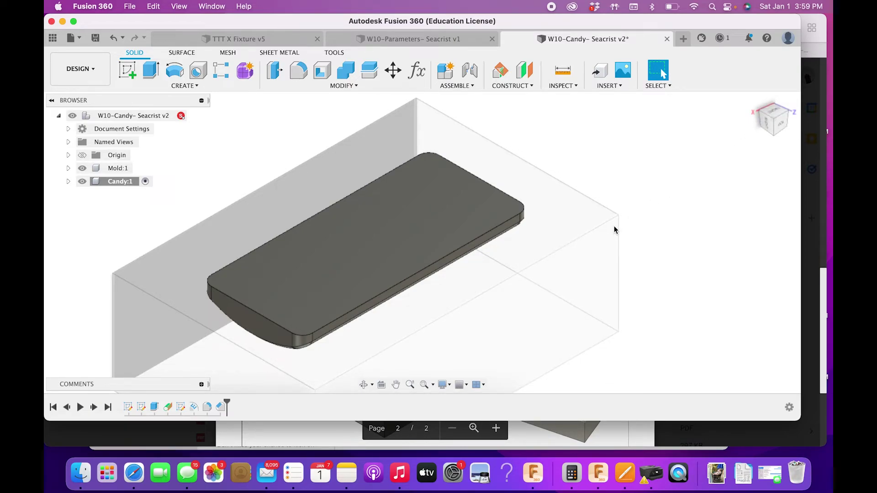
- Activate the Mold component
click(123, 183)
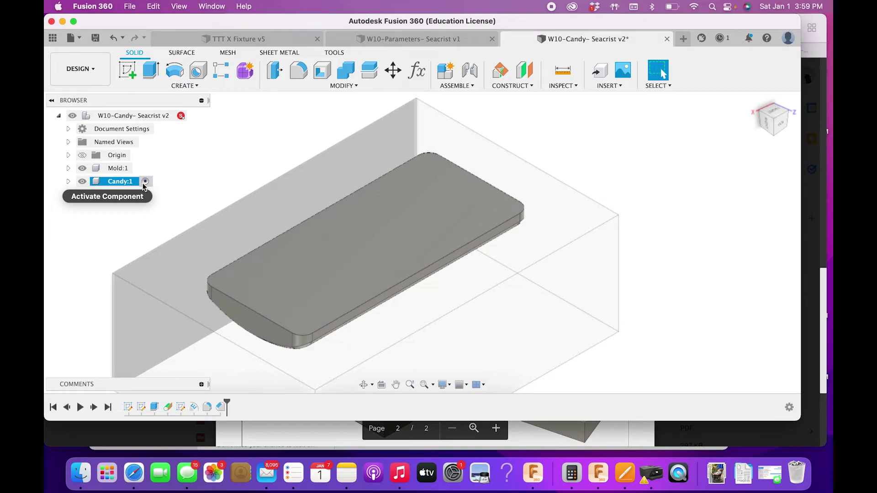
click(118, 168)
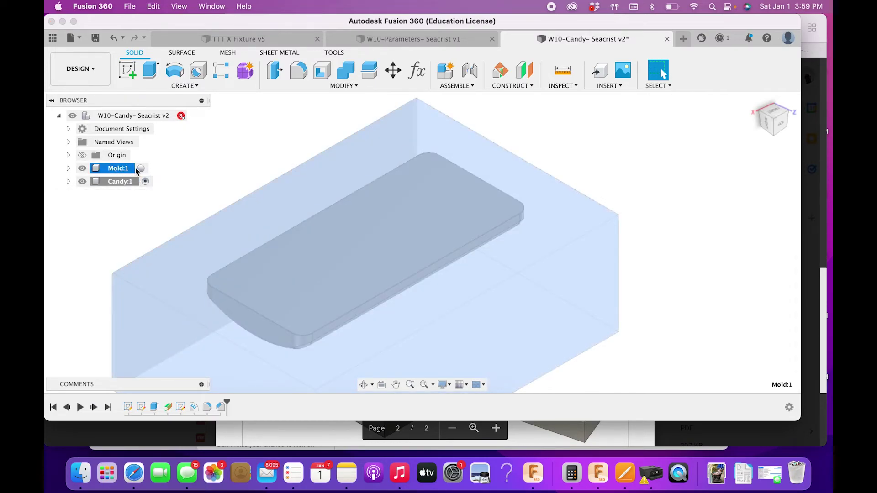
click(142, 168)
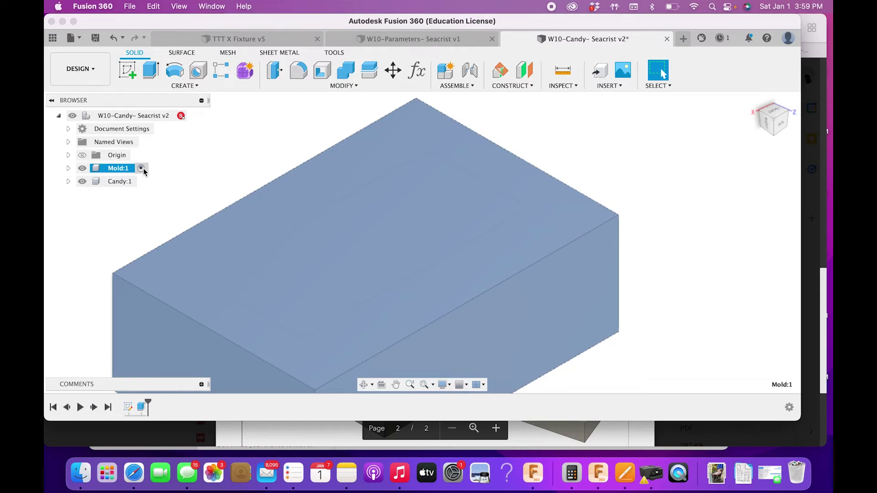
- Activate the top-level design and move the Candy component out of the mold block to beside it
click(143, 116)
click(196, 116)
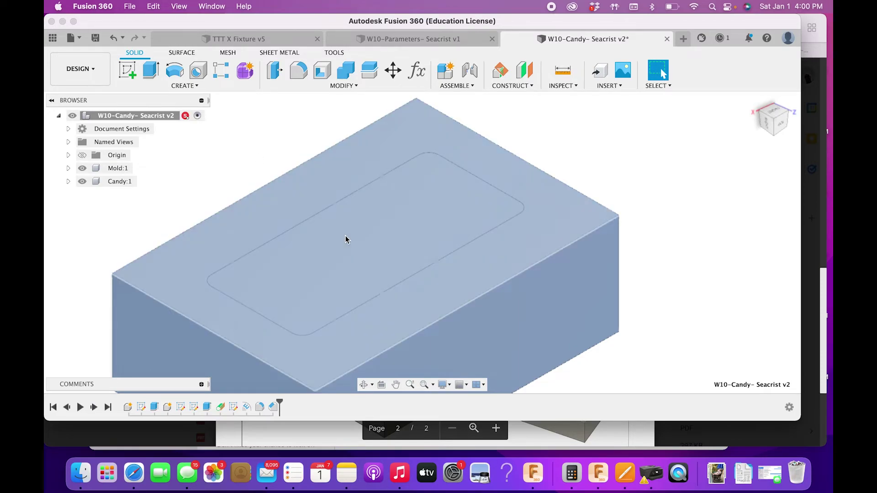
click(382, 257)
mouse_move(347, 241)
mouse_down()
mouse_move(440, 185)
mouse_move(611, 158)
mouse_move(610, 176)
mouse_move(692, 237)
mouse_up()
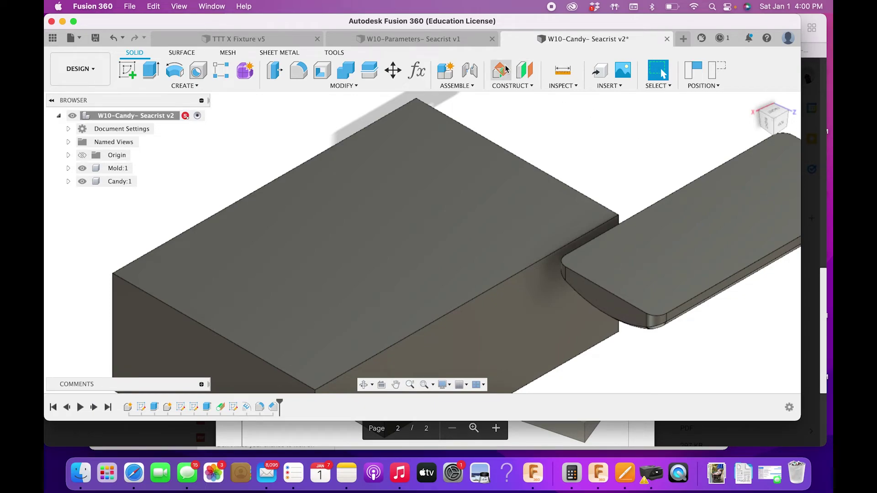
click(346, 86)
click(458, 86)
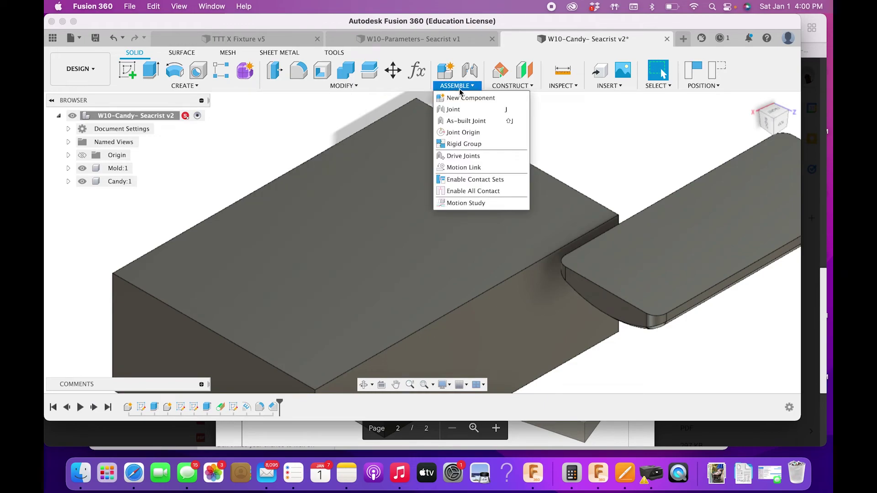
click(466, 111)
scroll(548, 214, up, 3)
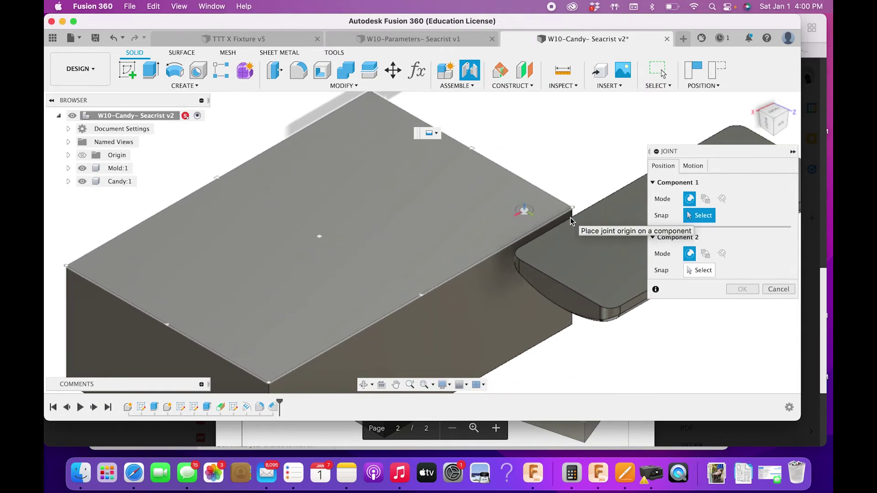
scroll(571, 221, right, 3)
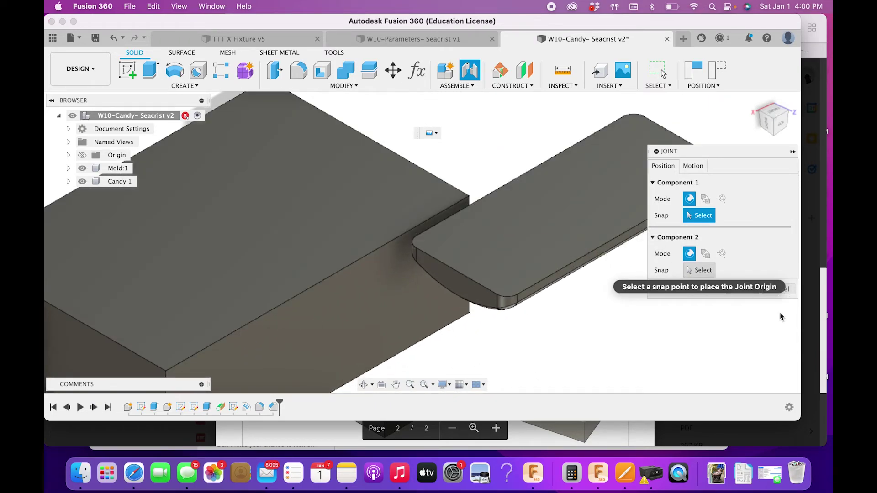
click(779, 288)
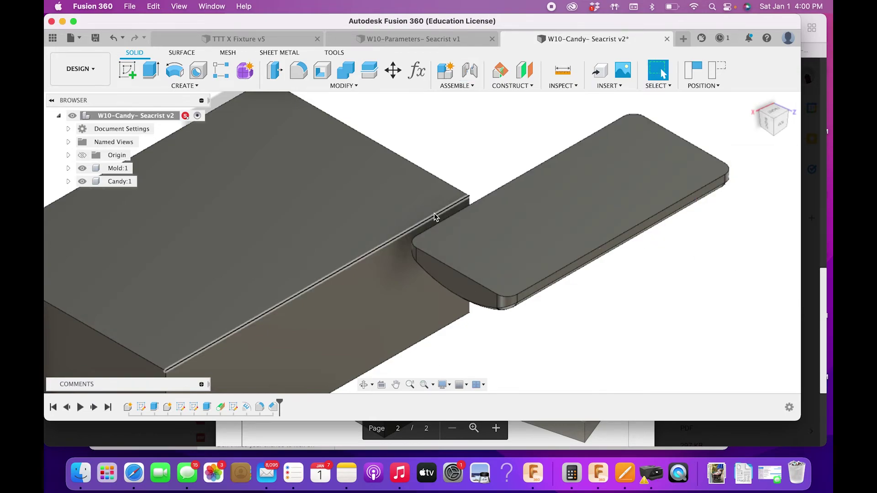
- Ground the Mold component so it stays fixed in place
scroll(473, 139, left, 4)
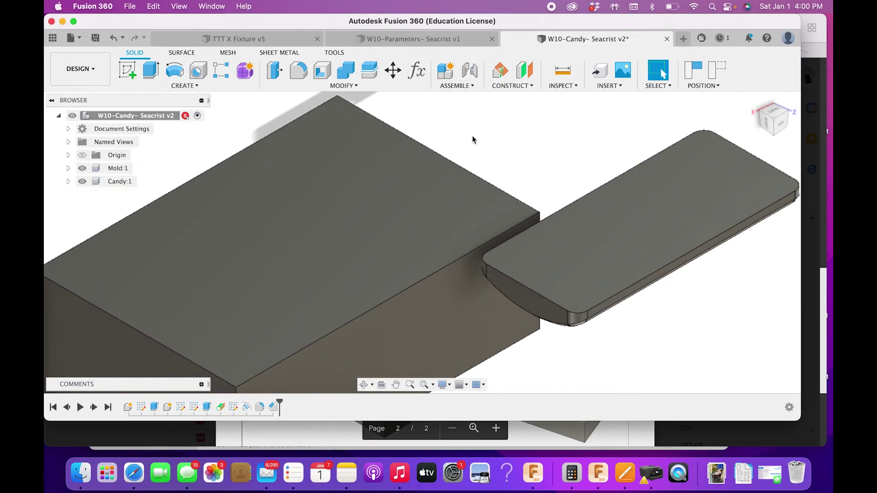
scroll(473, 139, left, 2)
drag(408, 242, 395, 220)
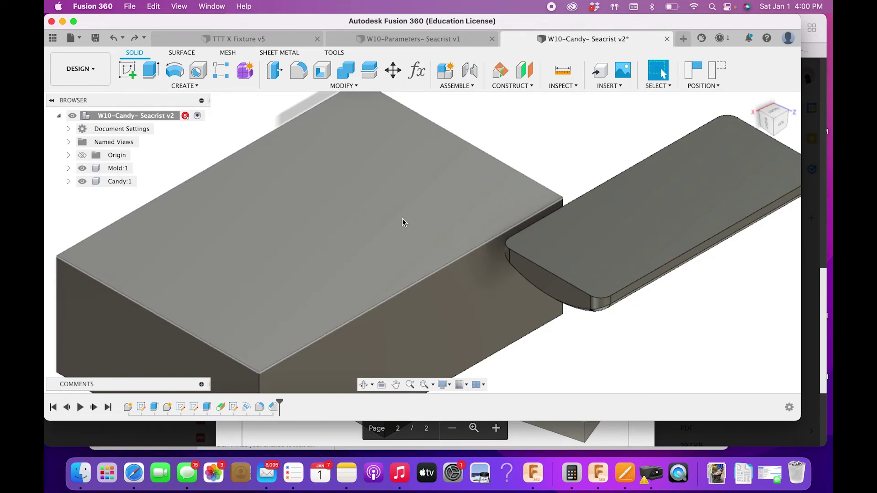
right_click(121, 171)
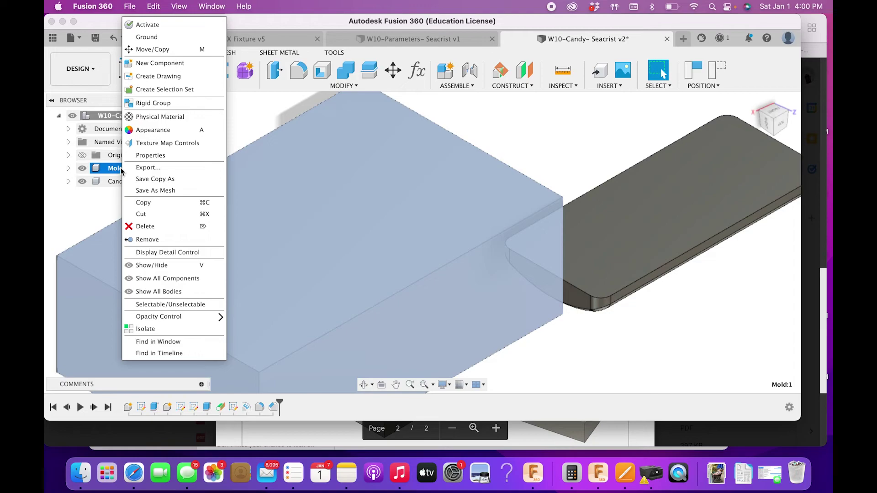
click(165, 39)
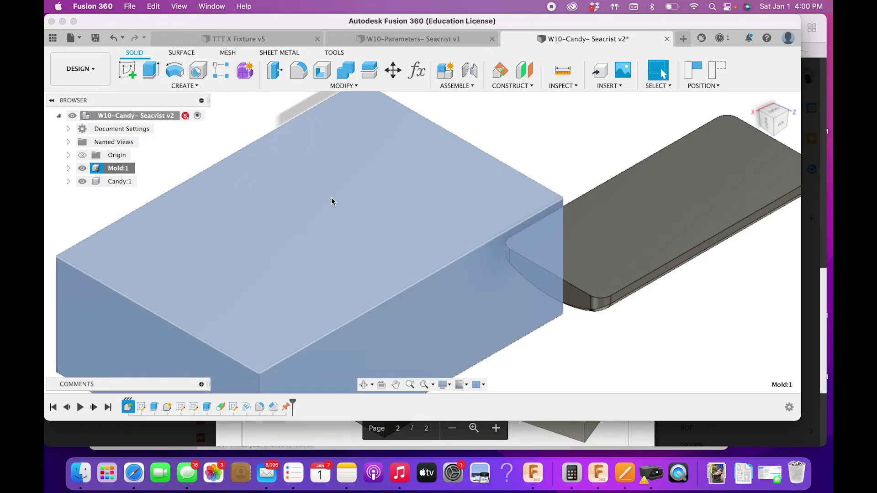
- Create a joint from the centre of the Candy's flat face to the centre of the Mold block's upper face
click(331, 202)
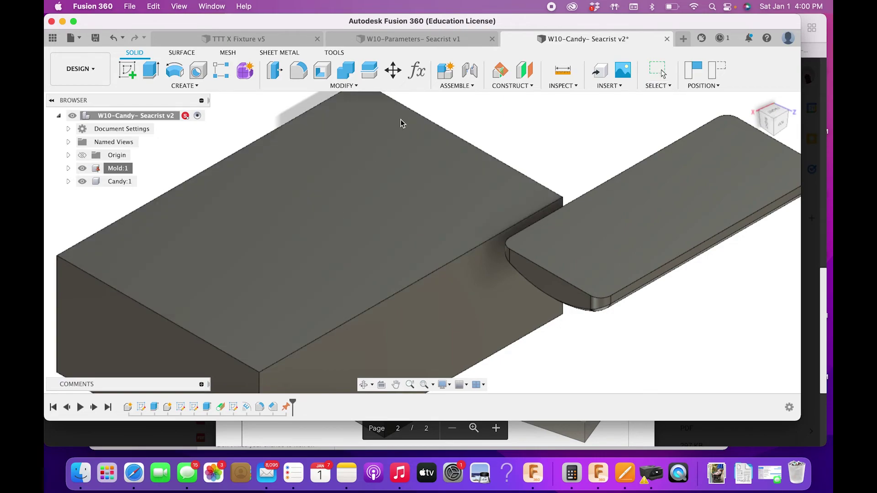
drag(632, 225, 630, 249)
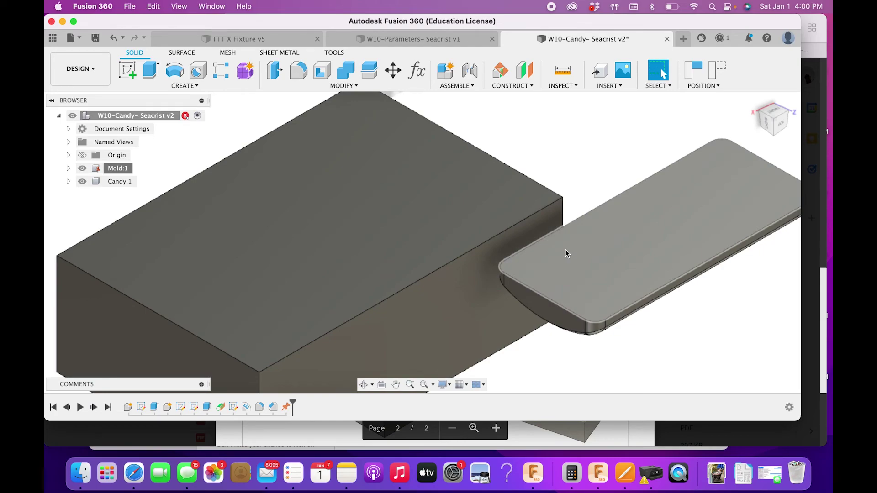
click(472, 87)
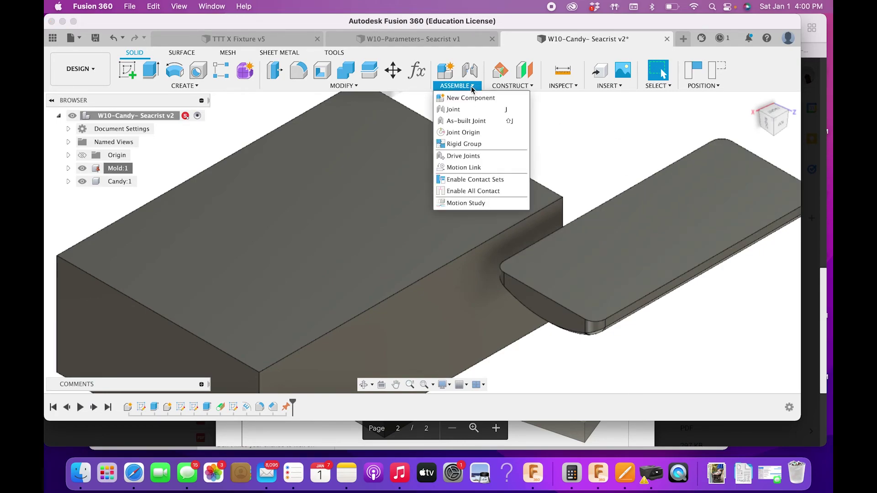
click(471, 110)
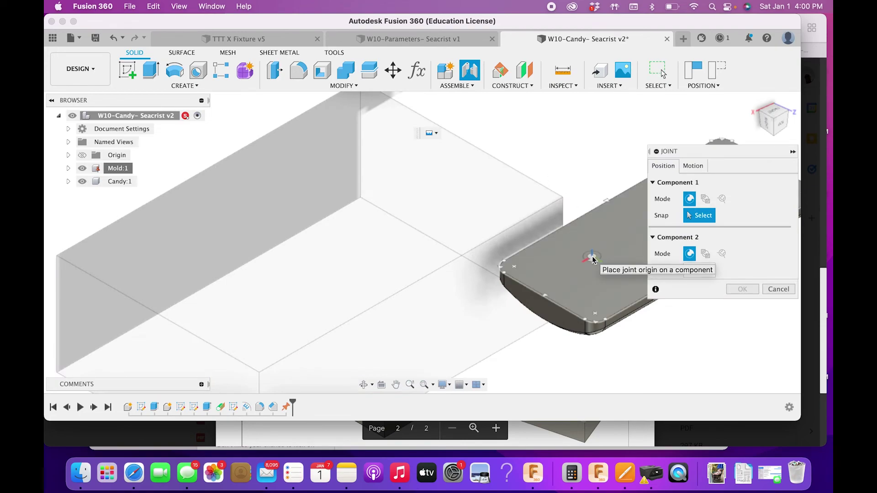
scroll(592, 257, right, 5)
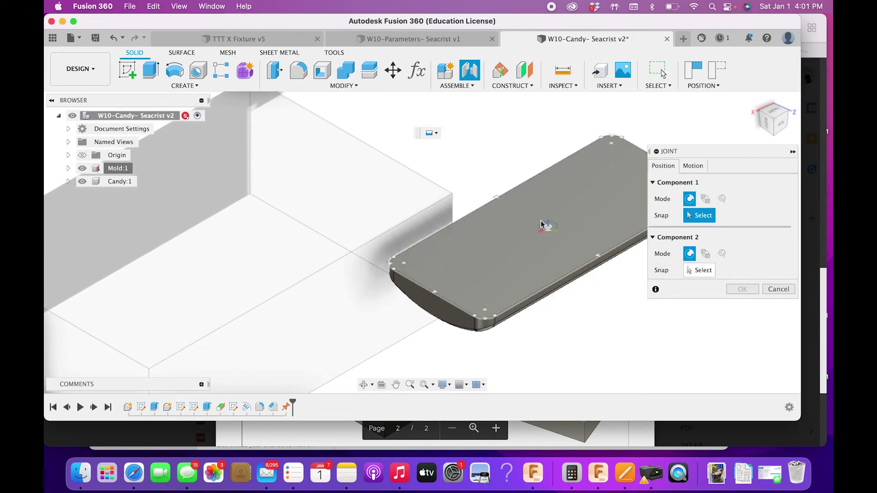
click(543, 225)
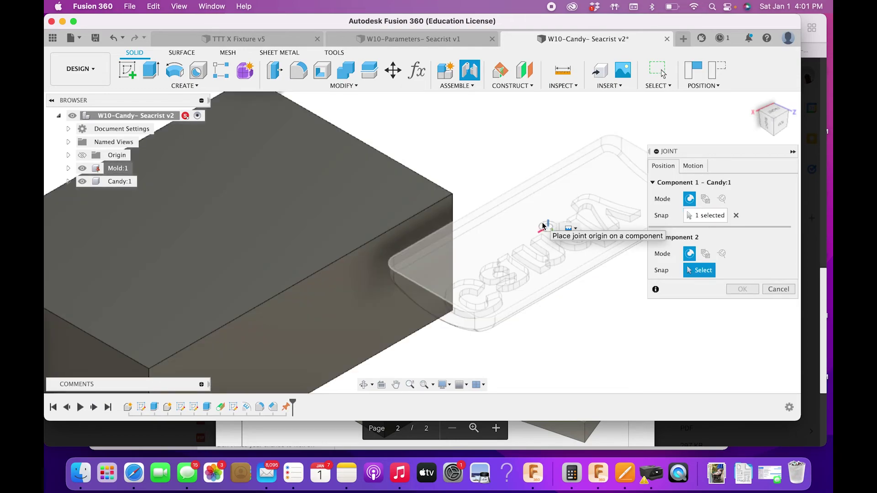
scroll(543, 225, left, 2)
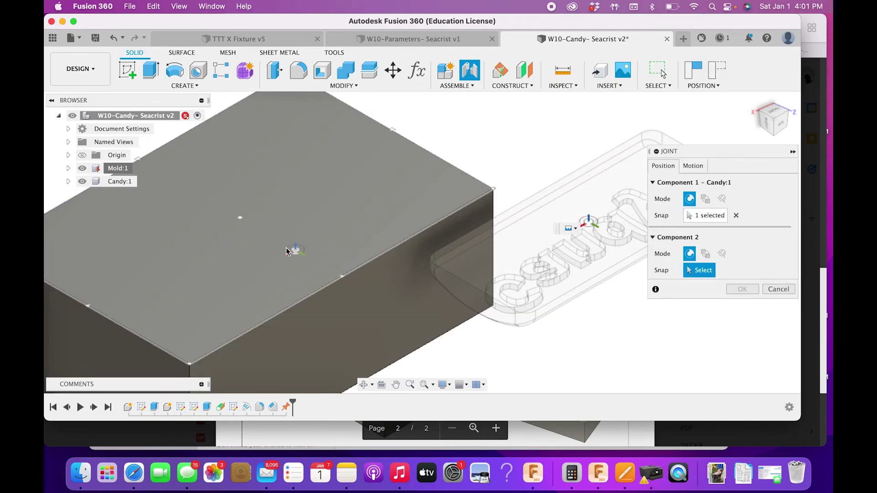
click(241, 219)
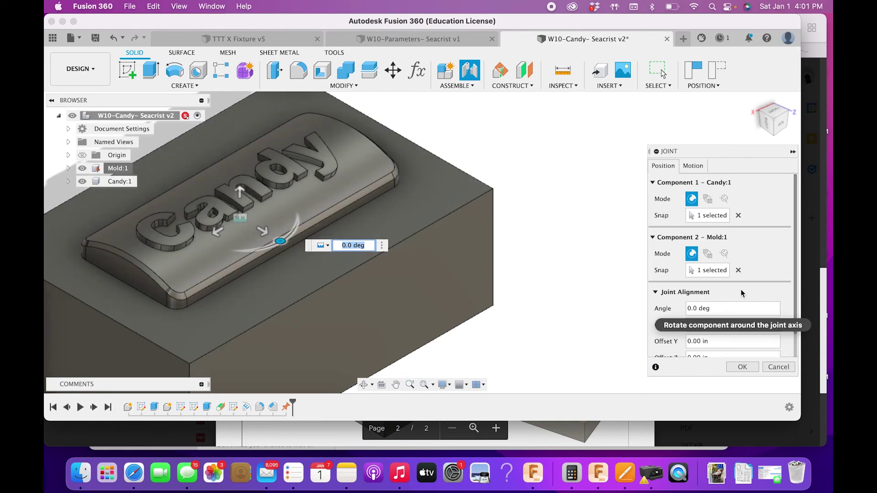
- Flip the joint alignment so the candy sinks into the mold block, and accept the joint with zero offsets
scroll(741, 293, down, 2)
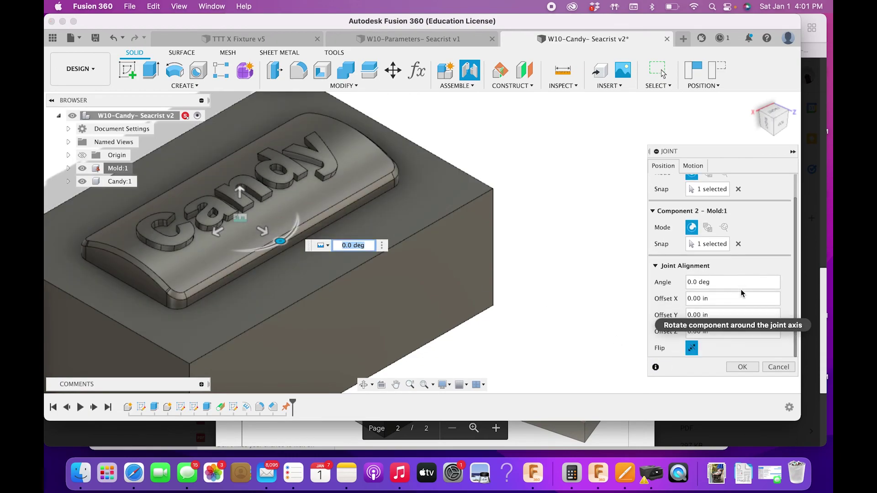
click(692, 349)
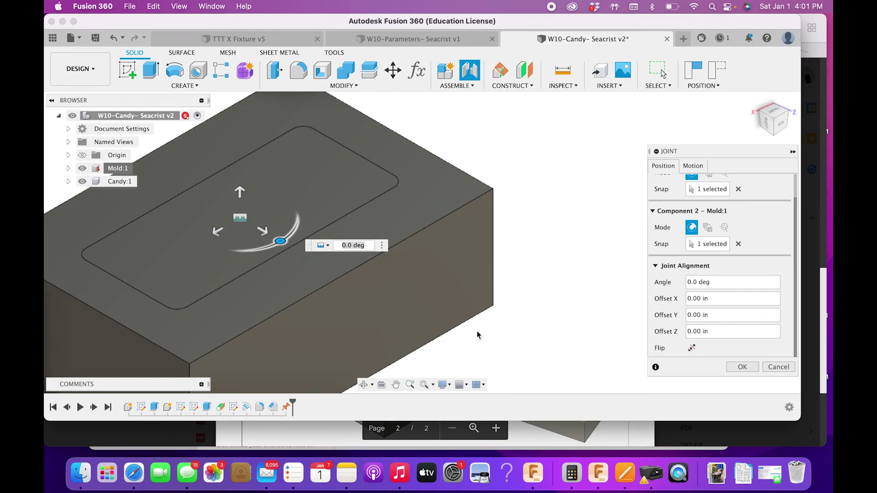
click(740, 367)
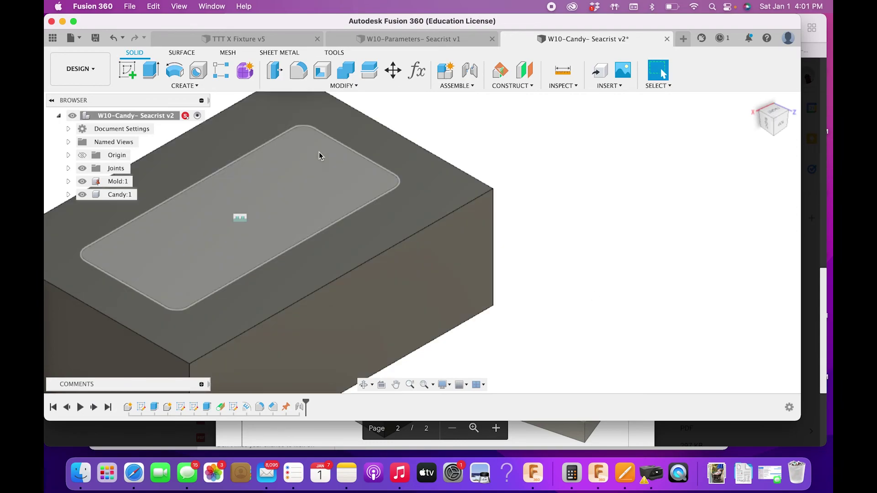
- With the top-level design active, use Combine with the Cut operation to subtract the Candy body from the Mold body
double_click(407, 227)
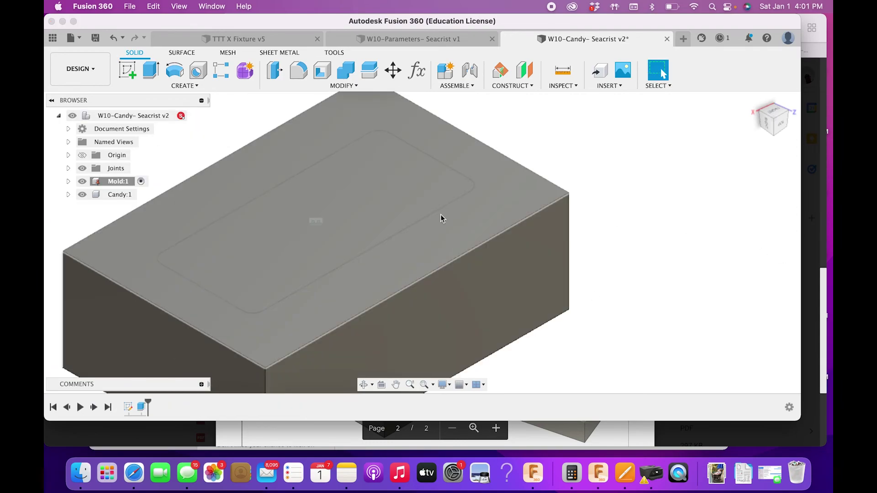
double_click(159, 117)
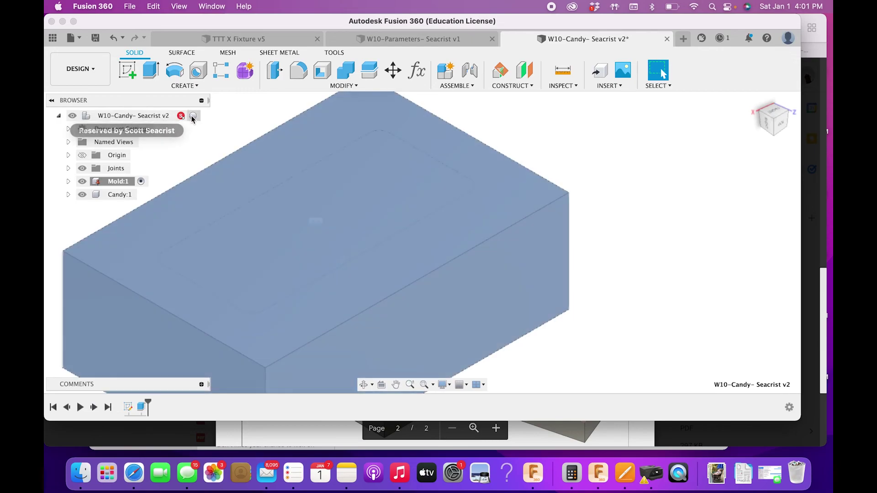
click(346, 70)
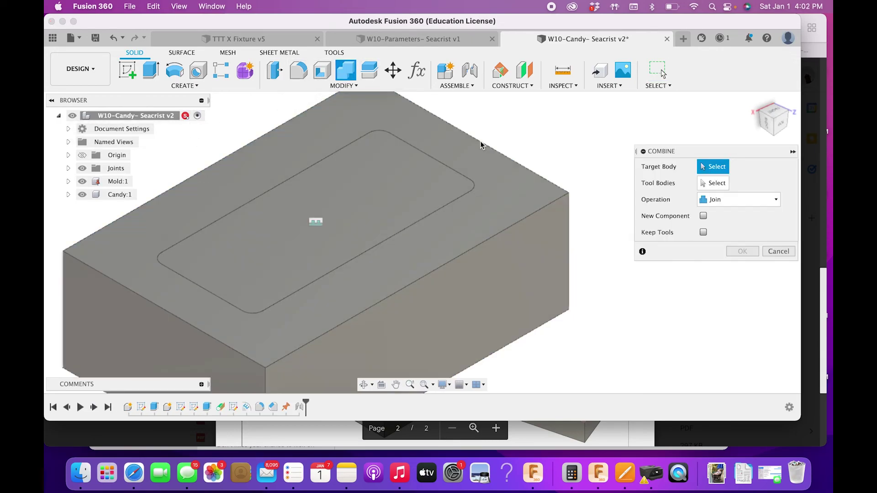
click(397, 106)
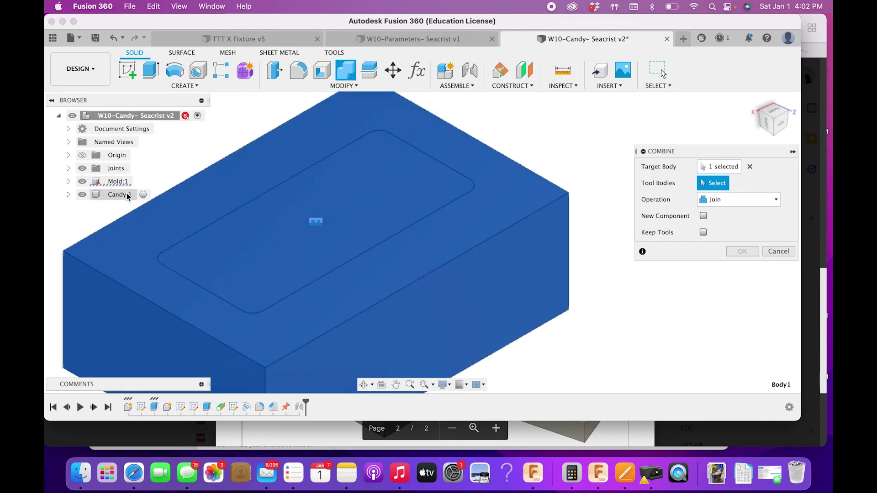
click(435, 201)
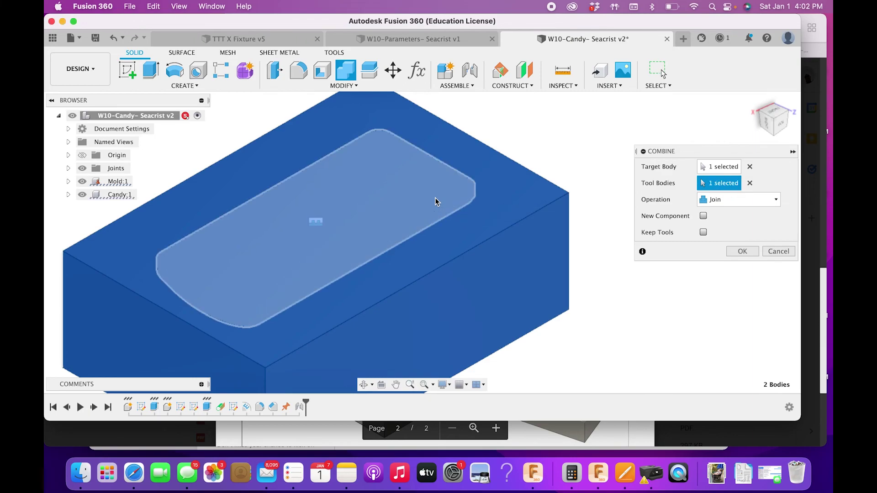
click(733, 201)
click(726, 229)
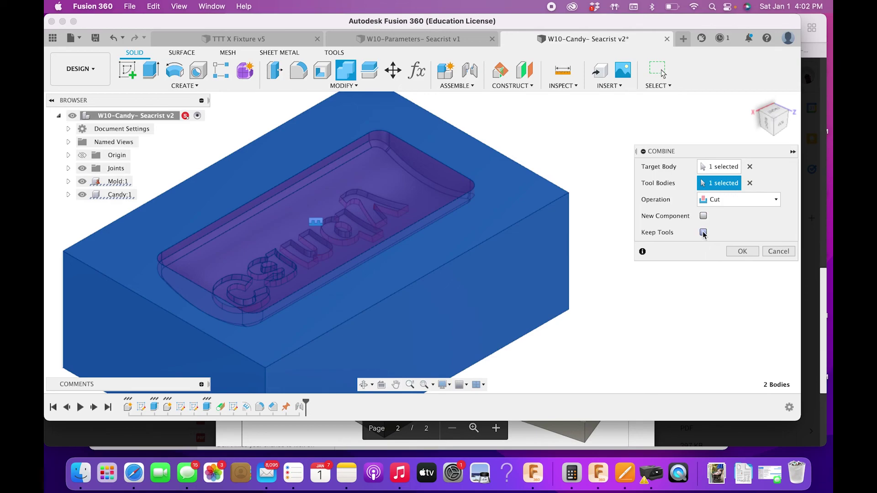
click(744, 251)
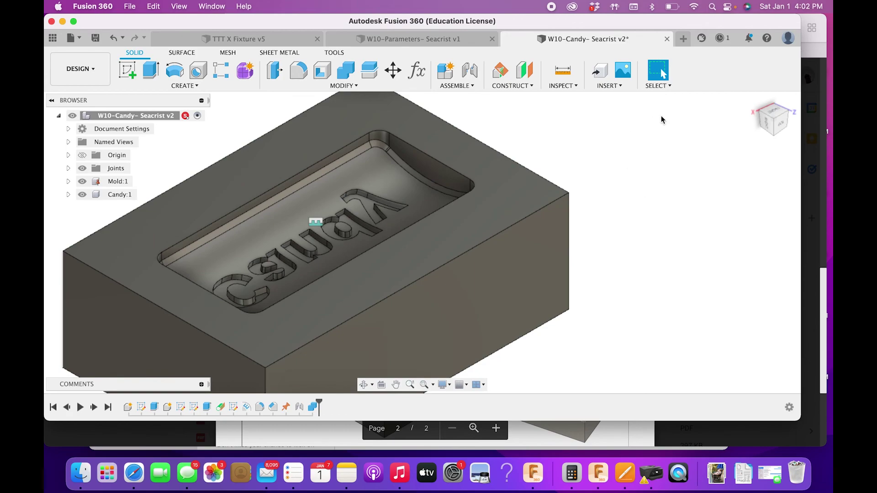
- Inspect the candy cavity and its recessed lettering from several angles, ending in a corner view of the mold
mouse_move(387, 140)
shift+middle_down()
mouse_move(354, 137)
mouse_move(309, 190)
mouse_move(358, 139)
mouse_move(365, 201)
mouse_move(347, 183)
shift+middle_up()
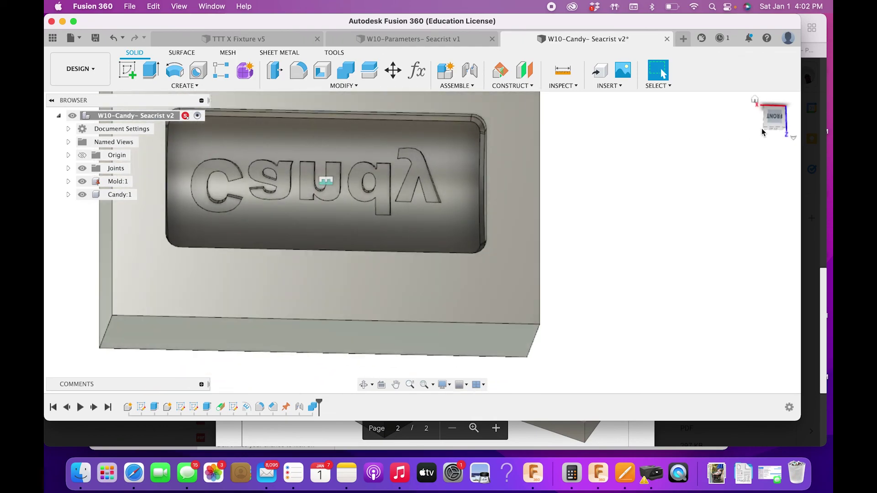
click(773, 128)
click(773, 127)
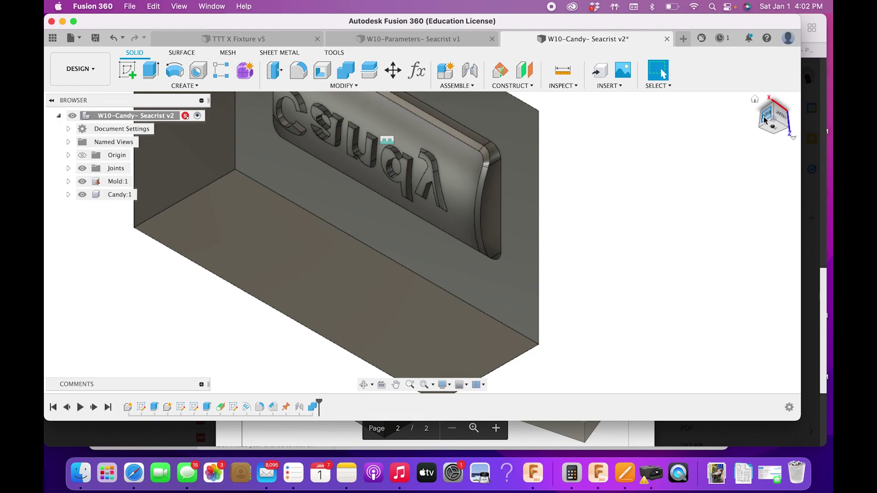
click(786, 103)
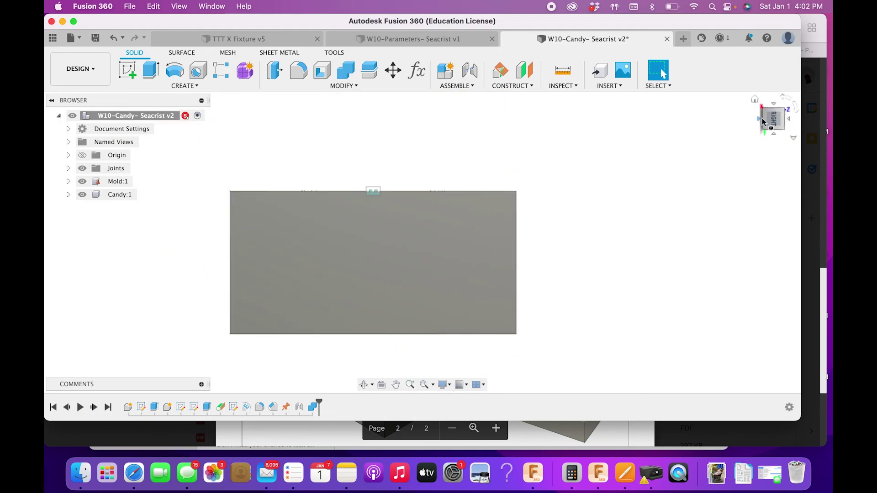
click(764, 112)
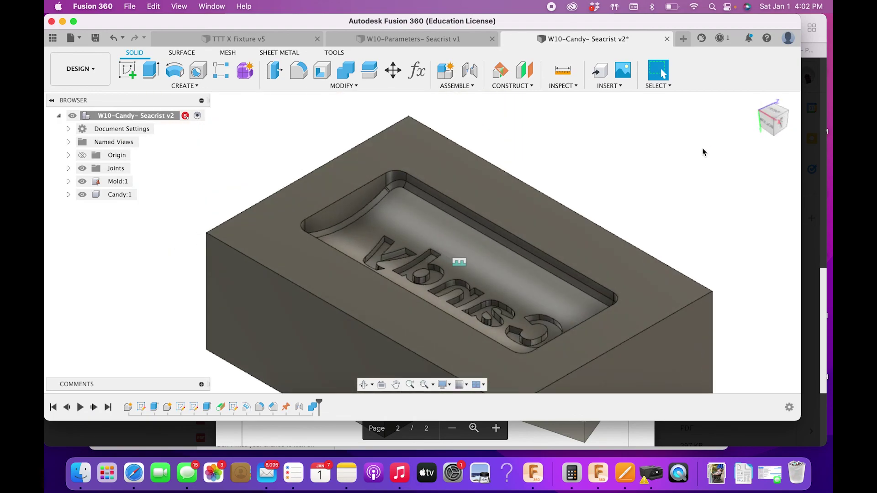